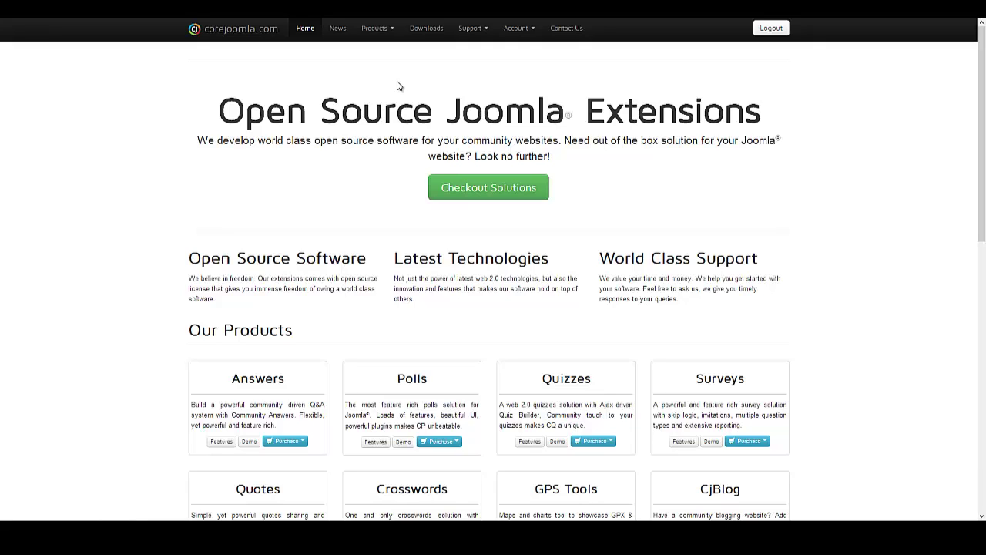
Browse the corejoomla downloads for the Required Extensions and Community Surveys packages
{"action": "left_click", "coordinate": [424, 31]}
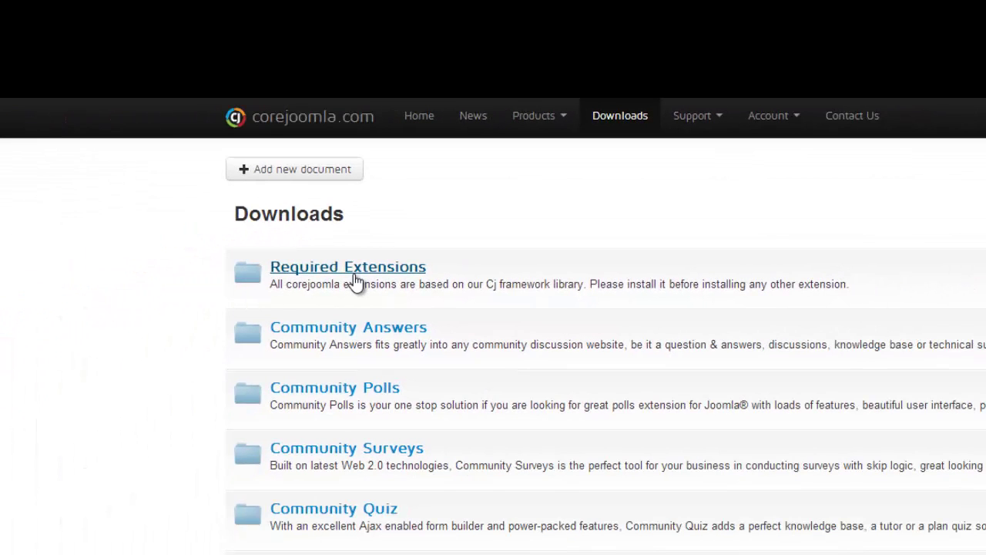
{"action": "left_click", "coordinate": [368, 274]}
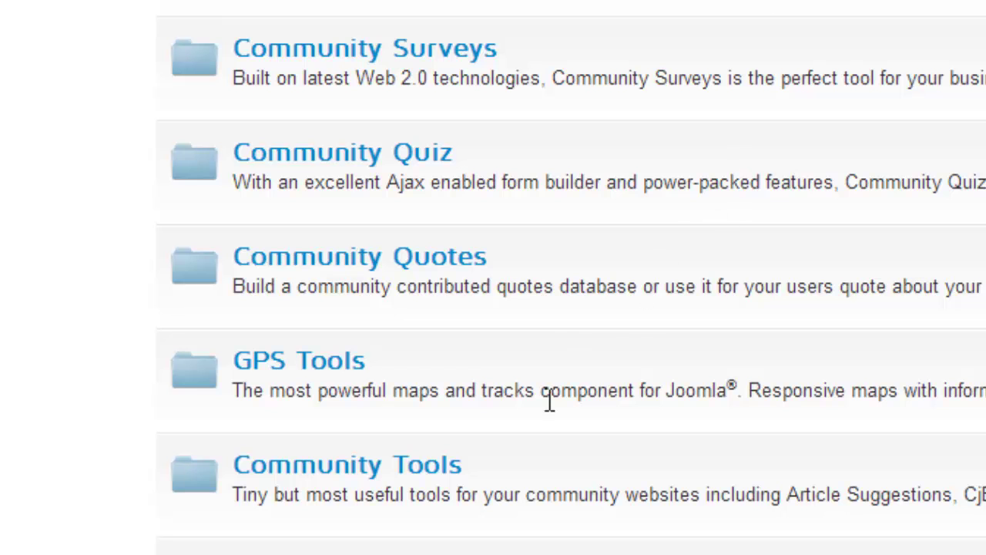
{"action": "left_click", "coordinate": [441, 57]}
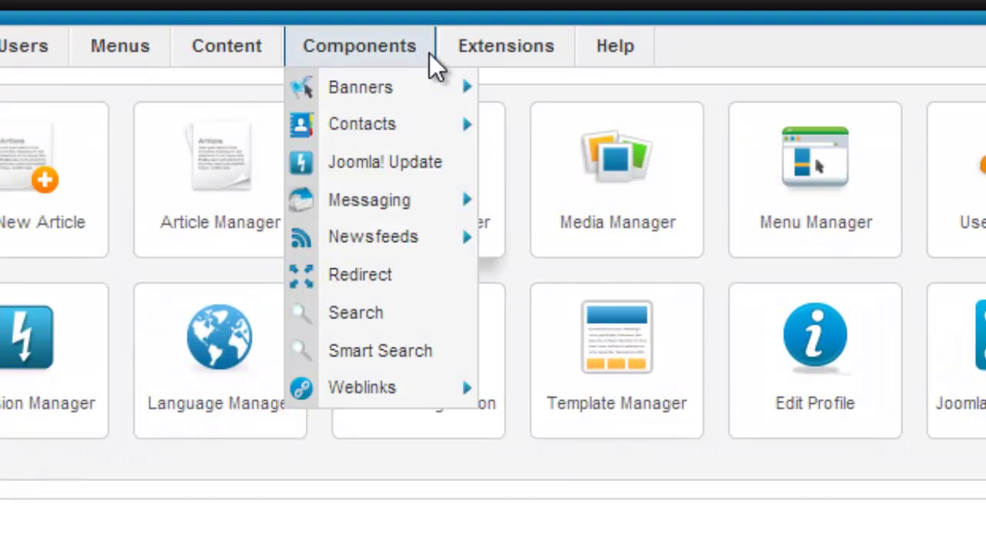
Select com_cjlib_v1.5.8.zip as the package file to install in the Joomla Extension Manager
{"action": "mouse_move", "coordinate": [230, 64]}
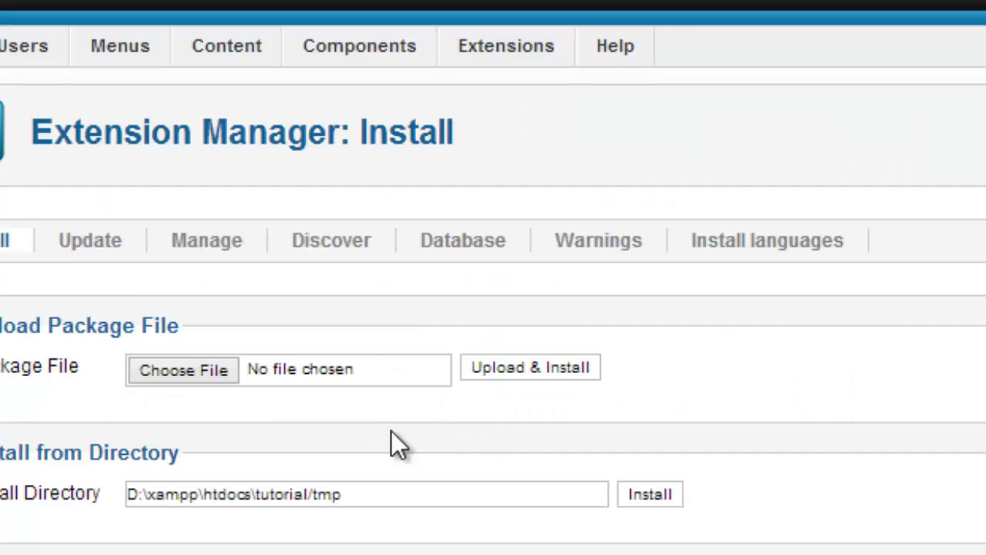
{"action": "left_click", "coordinate": [324, 370]}
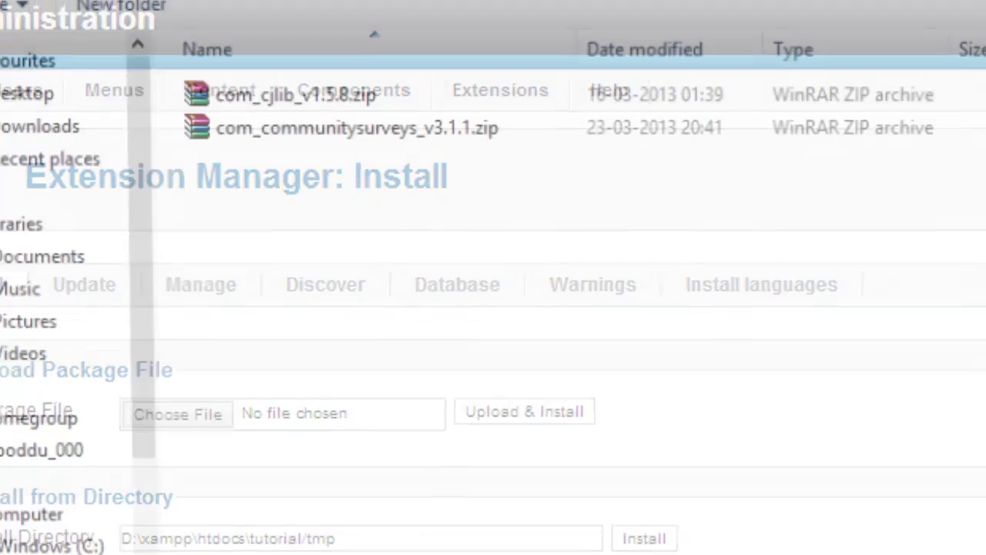
{"action": "left_click", "coordinate": [297, 216]}
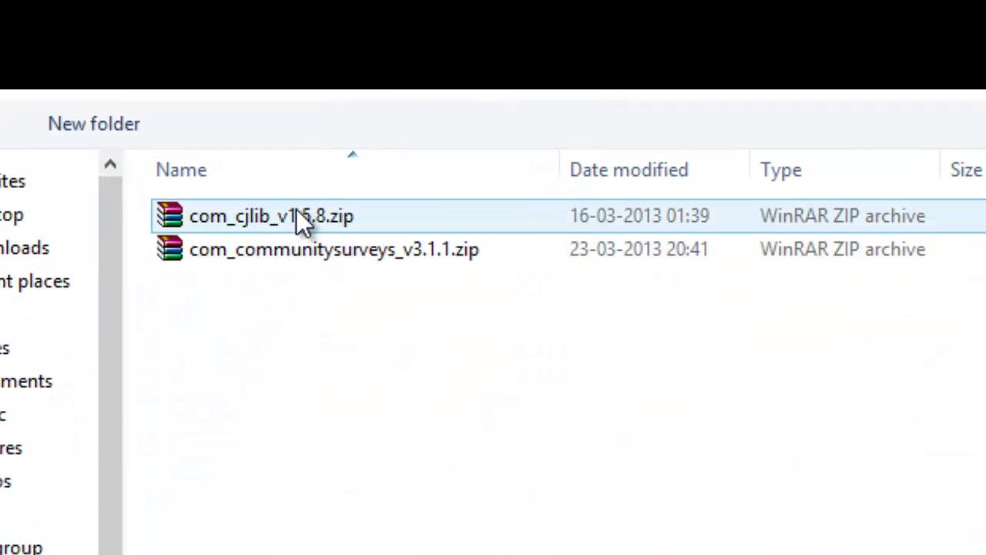
{"action": "double_click", "coordinate": [297, 216]}
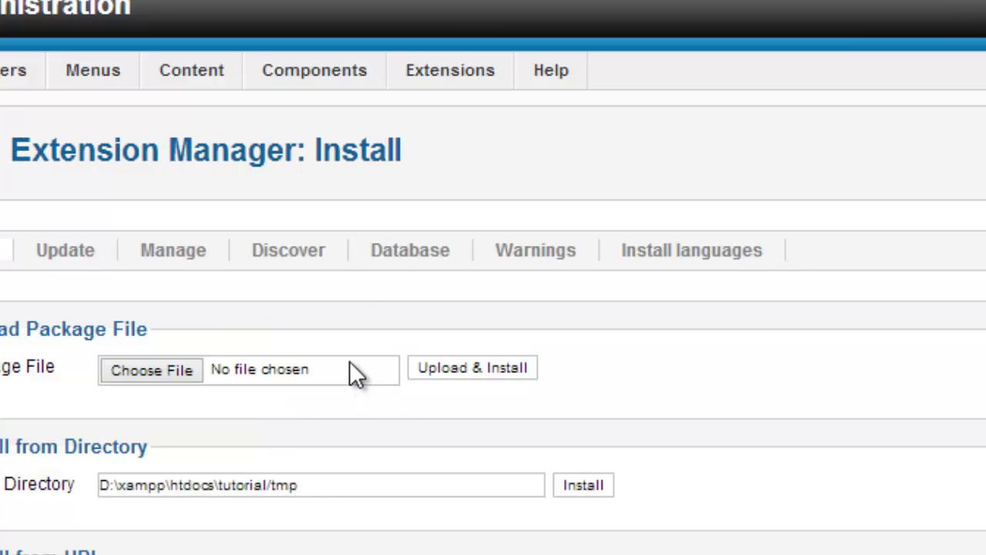
Upload and install the com_communitysurveys_v3.1.1.zip package
{"action": "left_click", "coordinate": [346, 368]}
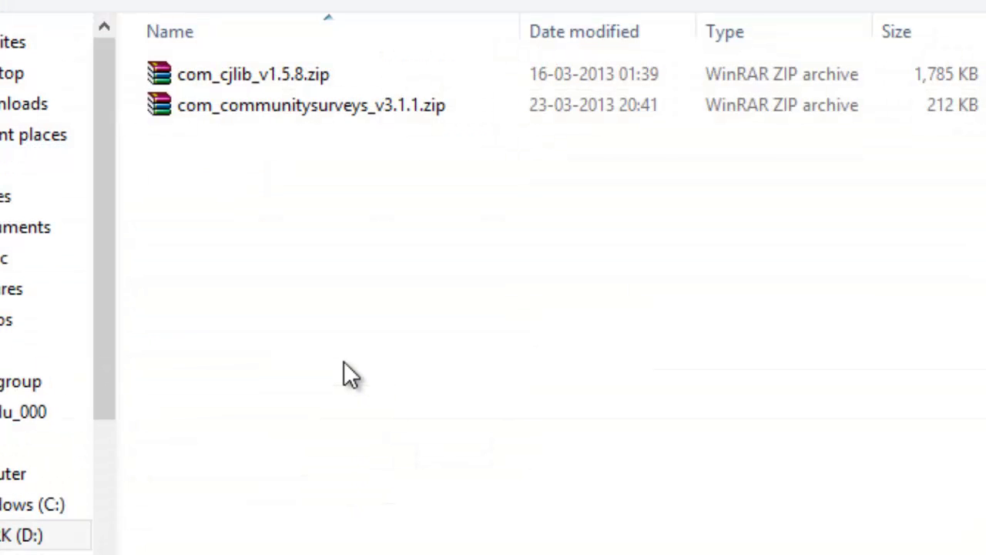
{"action": "left_click", "coordinate": [320, 119]}
{"action": "double_click", "coordinate": [319, 117]}
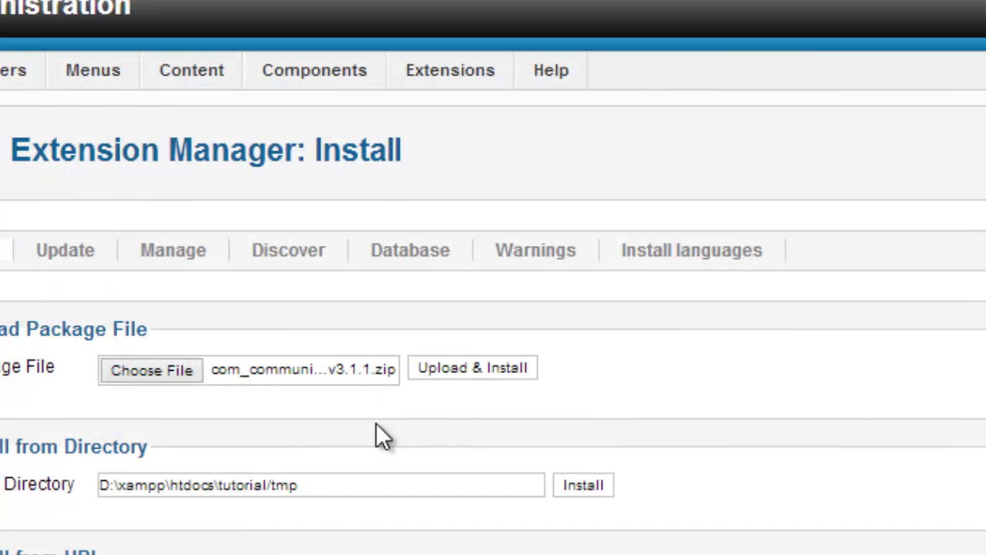
{"action": "left_click", "coordinate": [471, 368]}
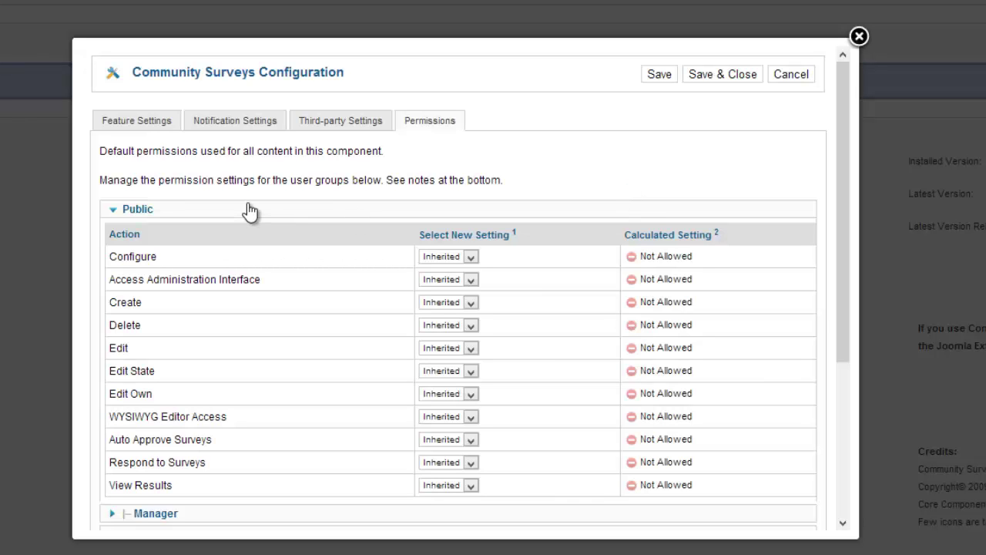
Show the feature settings in the Community Surveys configuration and read the explanations of the individual options
{"action": "left_click", "coordinate": [124, 123]}
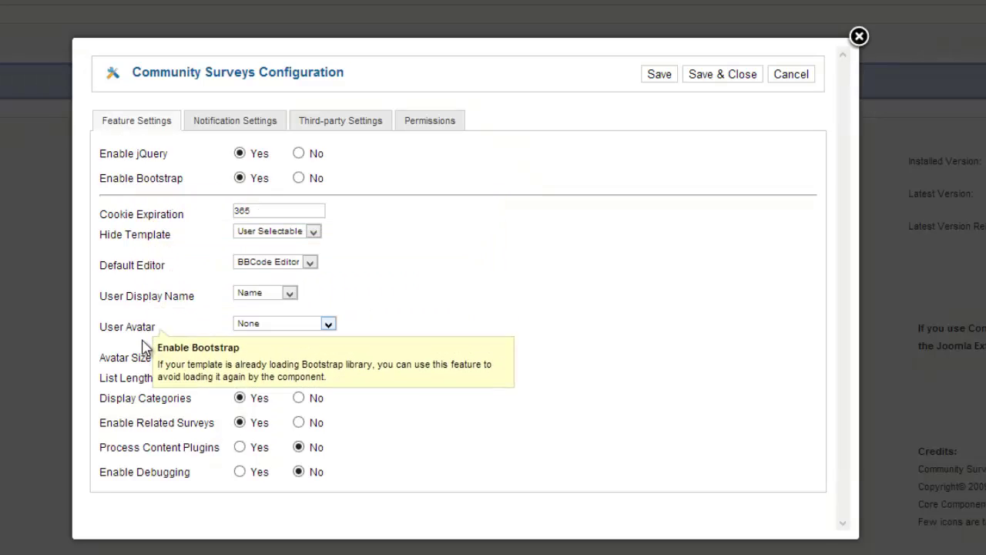
{"action": "mouse_move", "coordinate": [138, 231]}
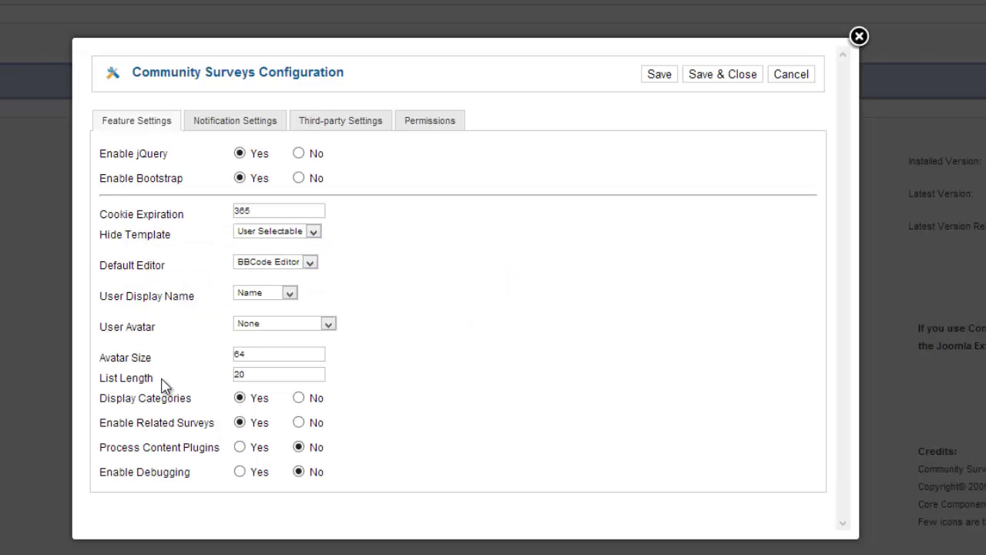
{"action": "mouse_move", "coordinate": [193, 429]}
{"action": "mouse_move", "coordinate": [173, 215]}
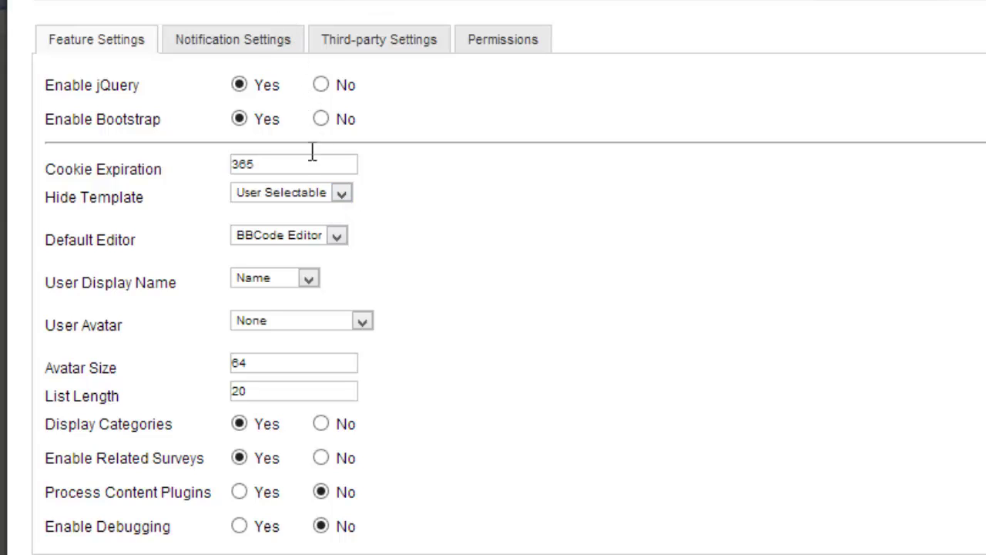
Review the available choices for Hide Template, Default Editor, User Display Name and User Avatar, and the Display Categories option
{"action": "left_click", "coordinate": [341, 196]}
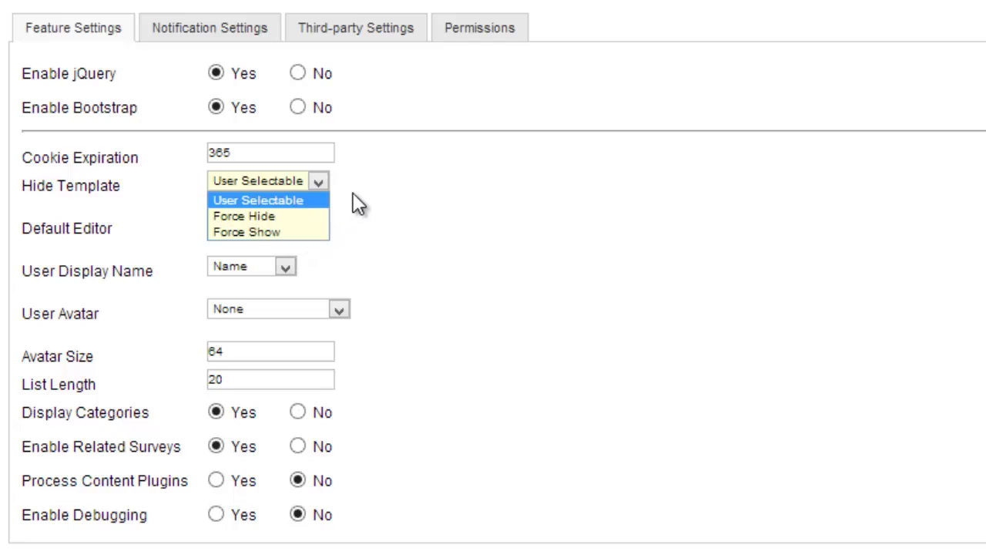
{"action": "left_click", "coordinate": [368, 178]}
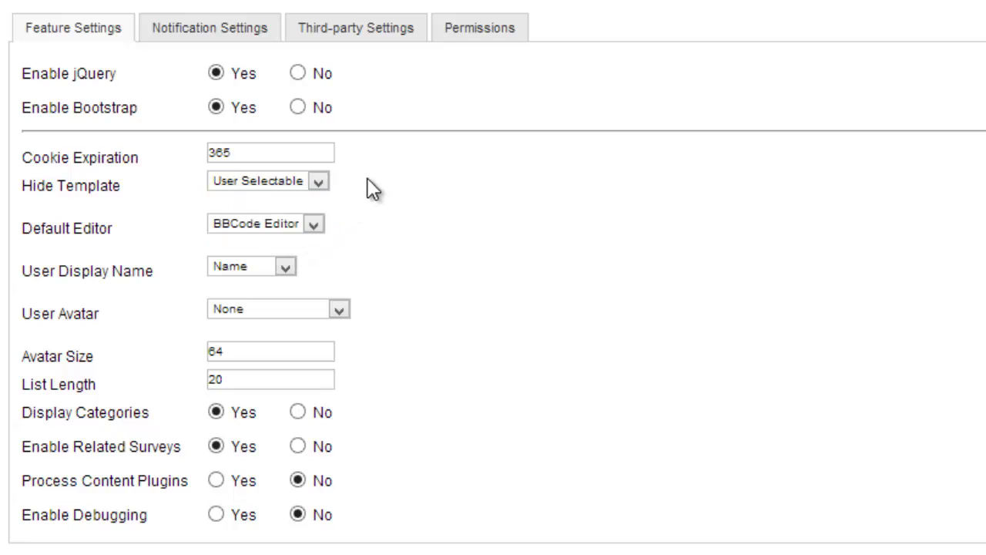
{"action": "left_click", "coordinate": [313, 224]}
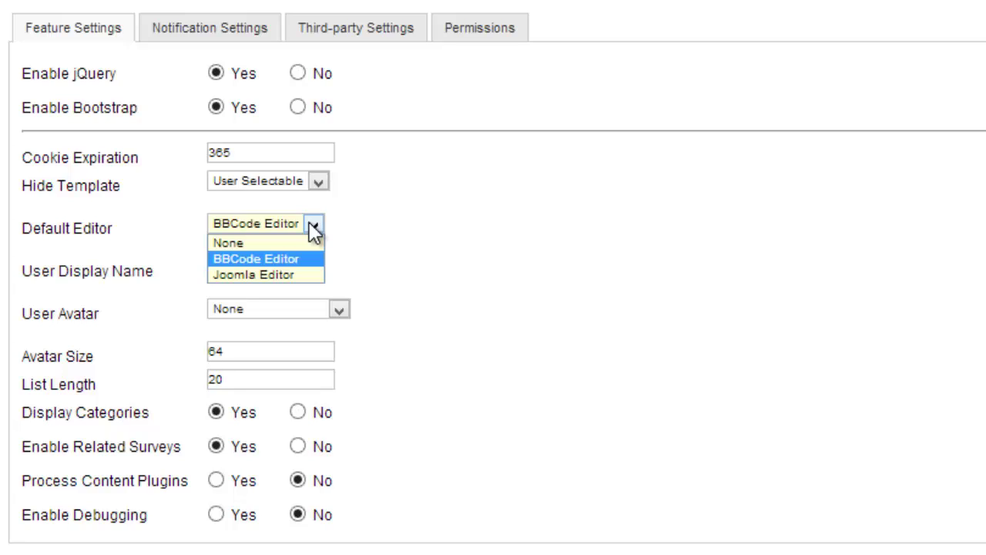
{"action": "left_click", "coordinate": [419, 214]}
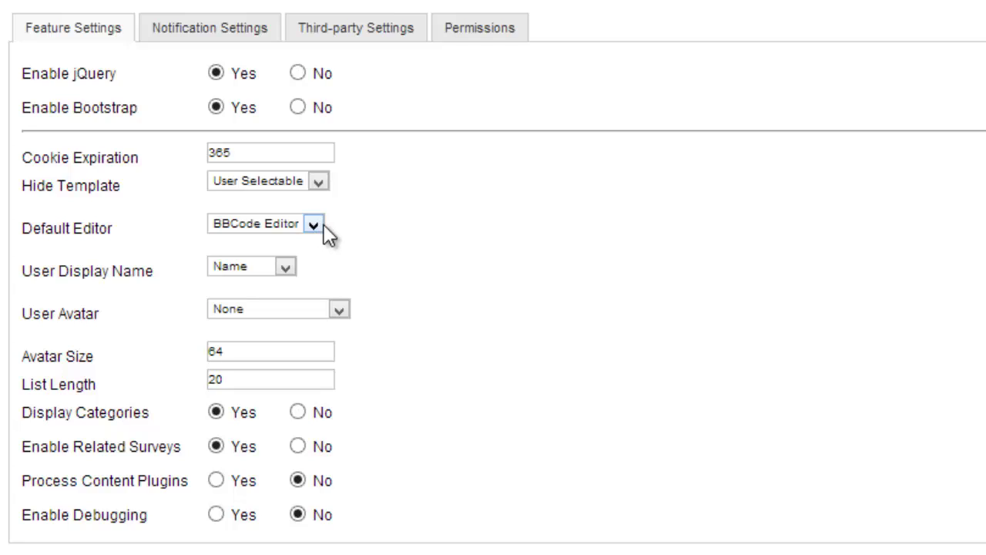
{"action": "left_click", "coordinate": [285, 266]}
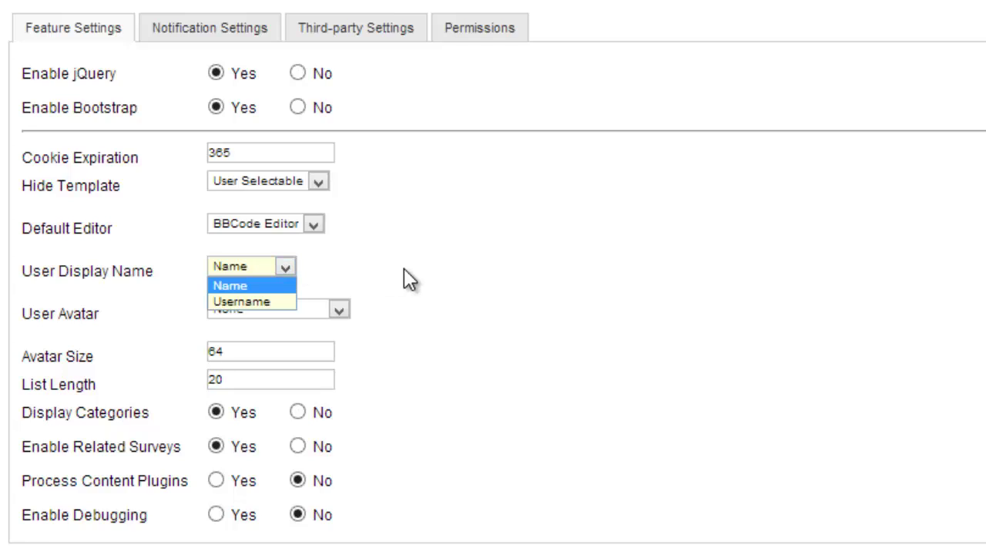
{"action": "left_click", "coordinate": [321, 262]}
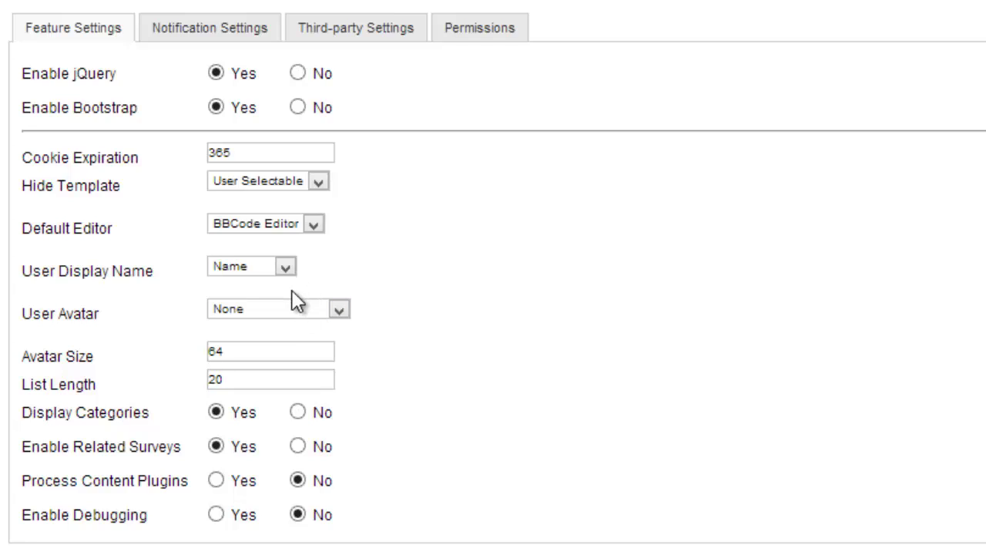
{"action": "left_click", "coordinate": [343, 309]}
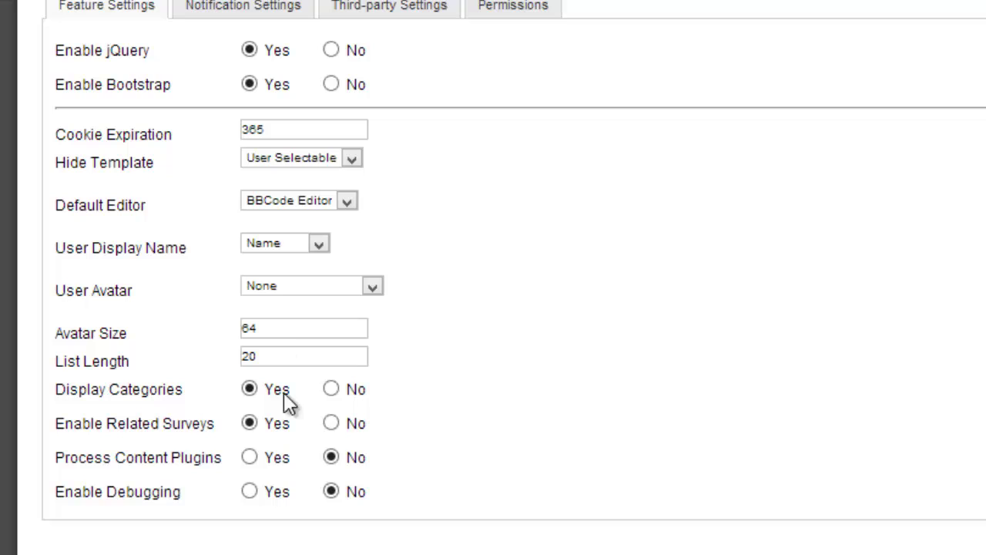
{"action": "mouse_move", "coordinate": [202, 407]}
Review the notification settings and the third-party settings of the Community Surveys configuration
{"action": "left_click", "coordinate": [256, 8]}
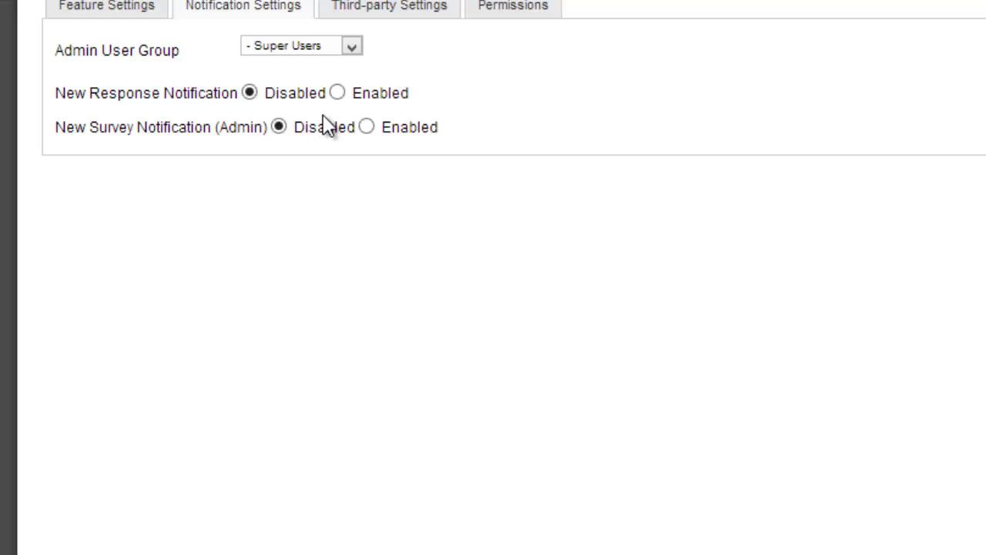
{"action": "left_click", "coordinate": [444, 8]}
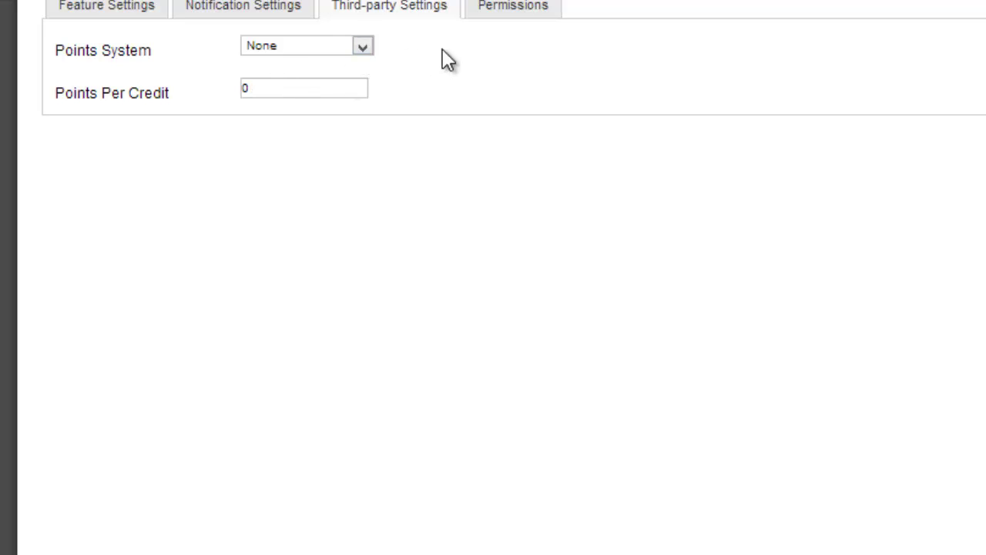
Examine the permission actions for the Public group and read the explanations of Edit, Respond to Surveys and View Results
{"action": "left_click", "coordinate": [515, 7]}
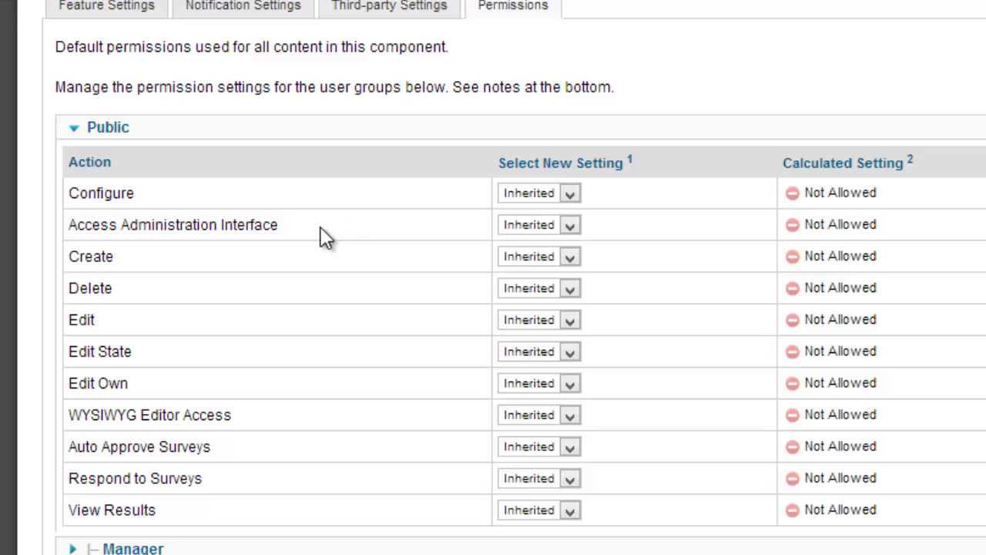
{"action": "scroll", "coordinate": [322, 230], "scroll_direction": "down", "scroll_amount": 5}
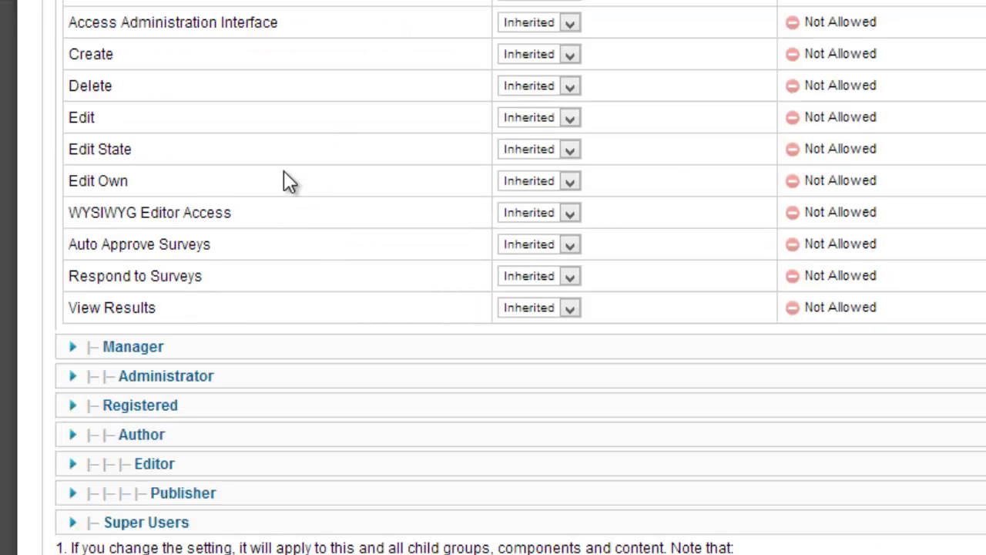
{"action": "mouse_move", "coordinate": [151, 129]}
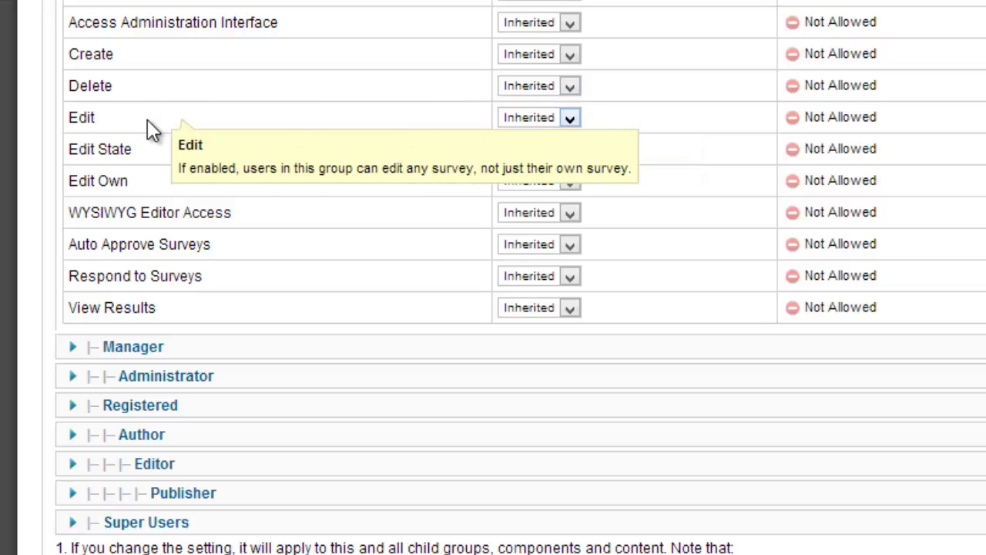
{"action": "mouse_move", "coordinate": [185, 190]}
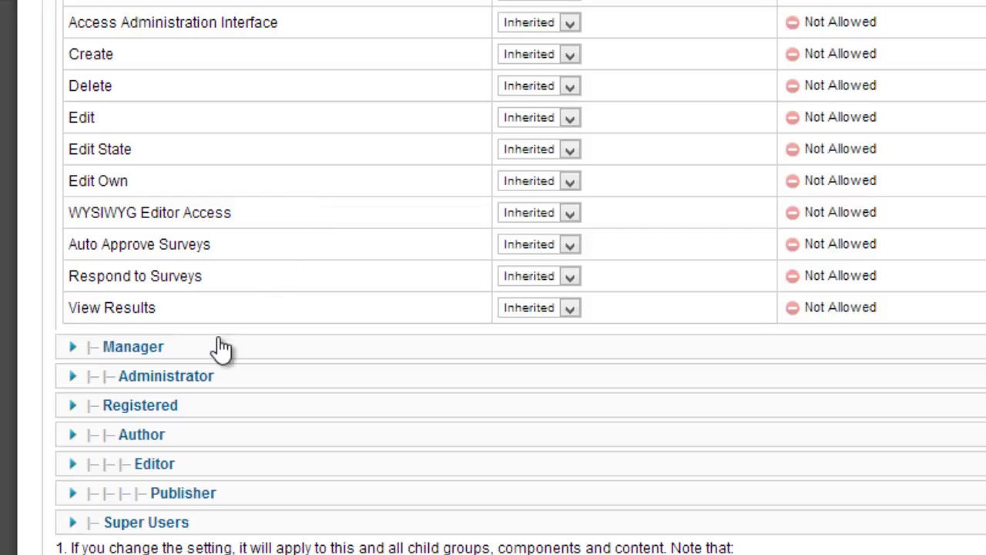
{"action": "mouse_move", "coordinate": [233, 279]}
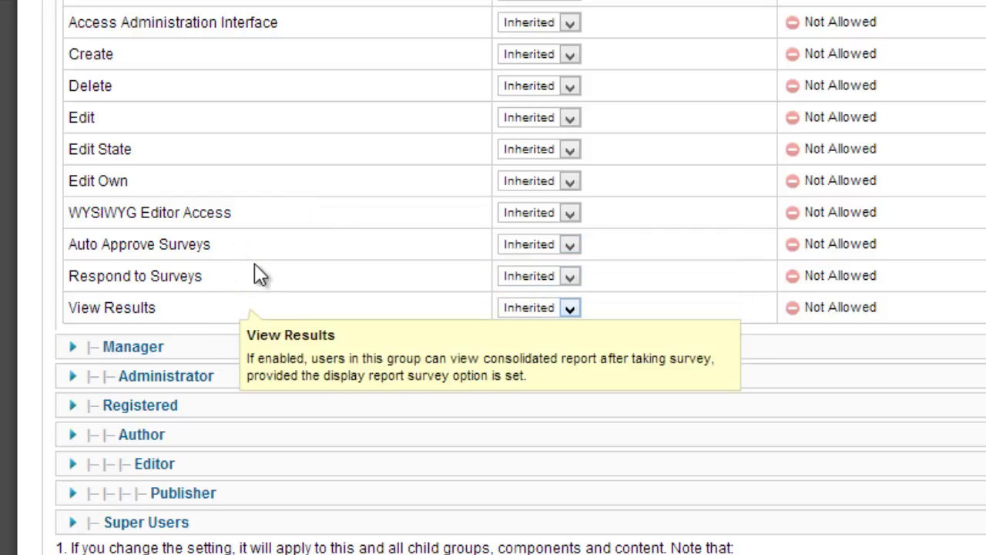
{"action": "scroll", "coordinate": [370, 231], "scroll_direction": "up", "scroll_amount": 3}
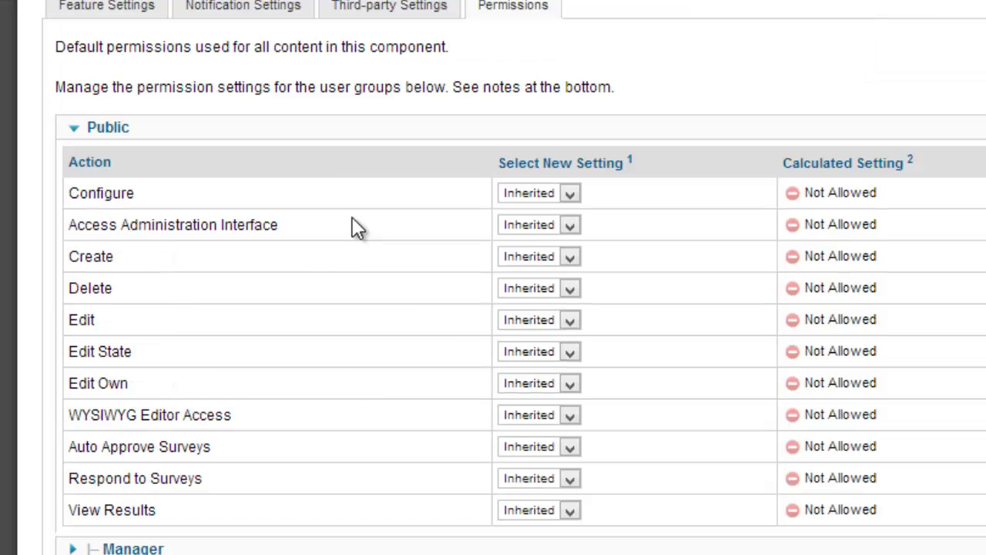
Collapse the Public group and inspect the permission actions of the Registered group
{"action": "left_click", "coordinate": [313, 129]}
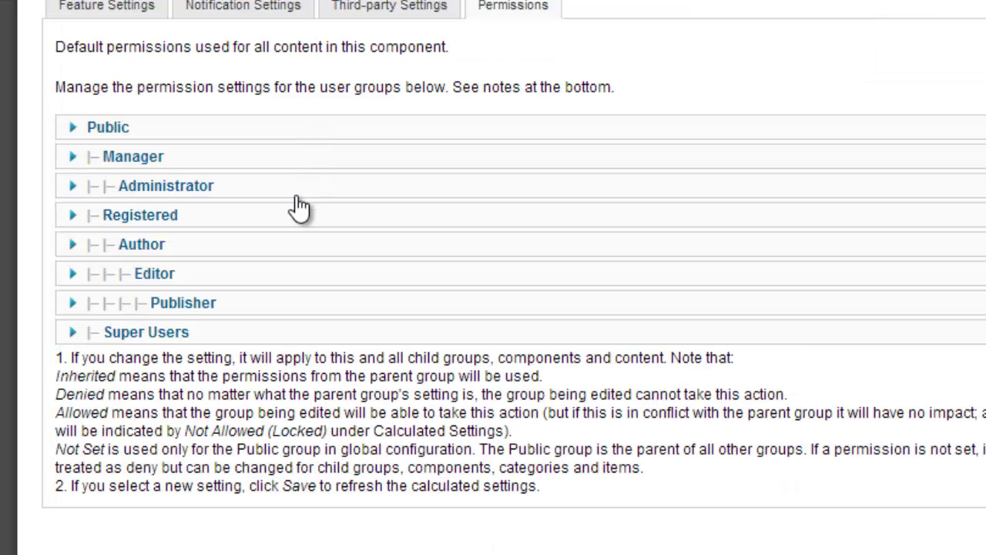
{"action": "left_click", "coordinate": [245, 216]}
{"action": "scroll", "coordinate": [306, 312], "scroll_direction": "down", "scroll_amount": 3}
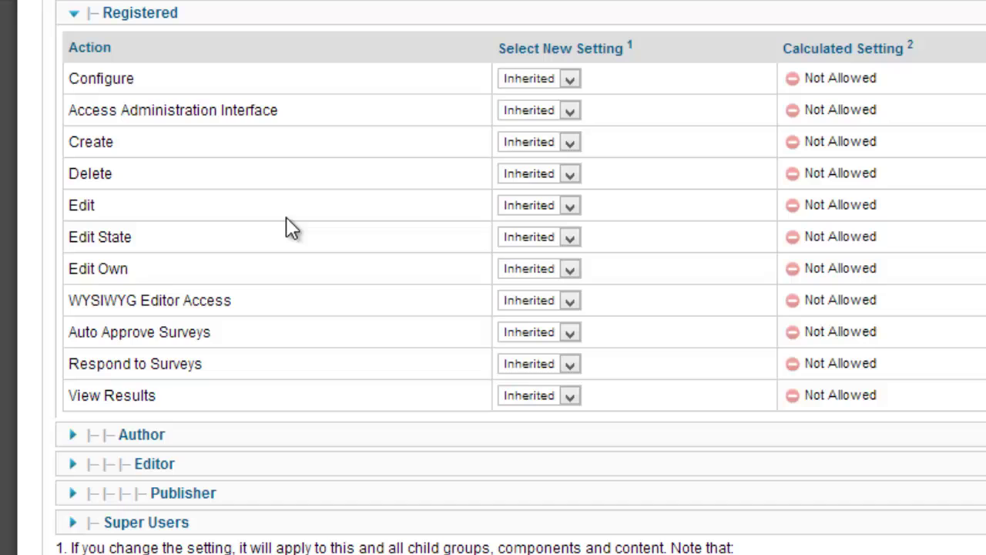
{"action": "left_click", "coordinate": [283, 15]}
Set the Respond to Surveys permission of the Public group to Allowed
{"action": "left_click", "coordinate": [299, 128]}
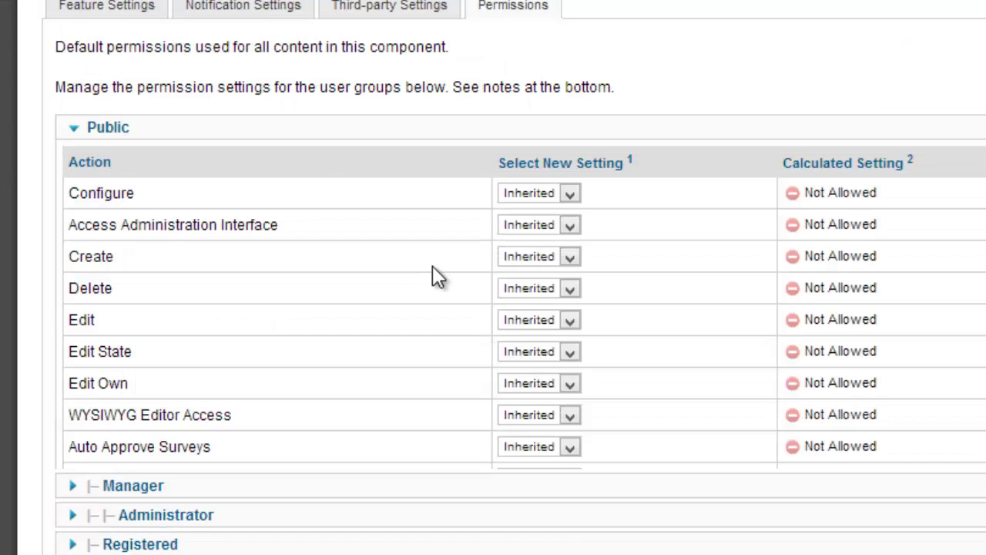
{"action": "scroll", "coordinate": [432, 265], "scroll_direction": "down", "scroll_amount": 3}
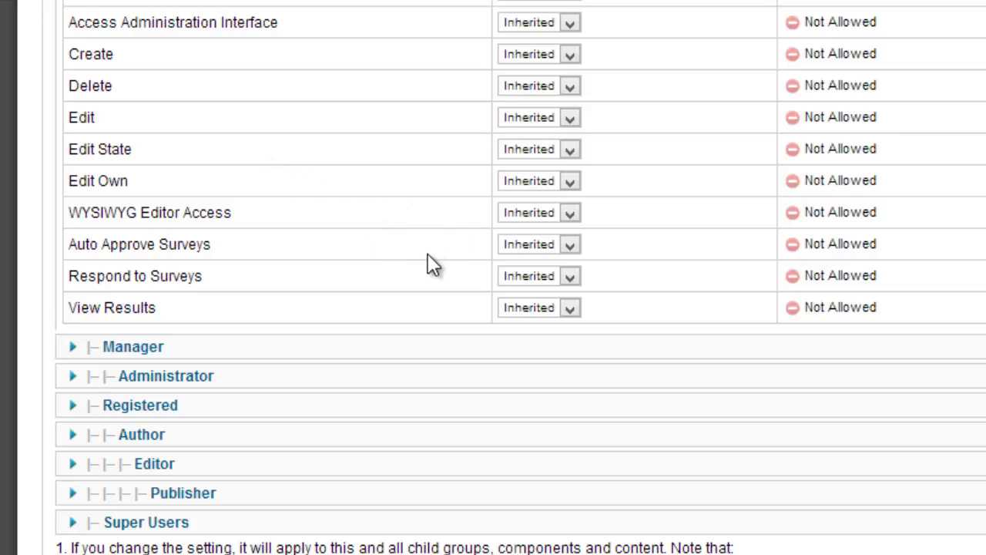
{"action": "left_click", "coordinate": [571, 276]}
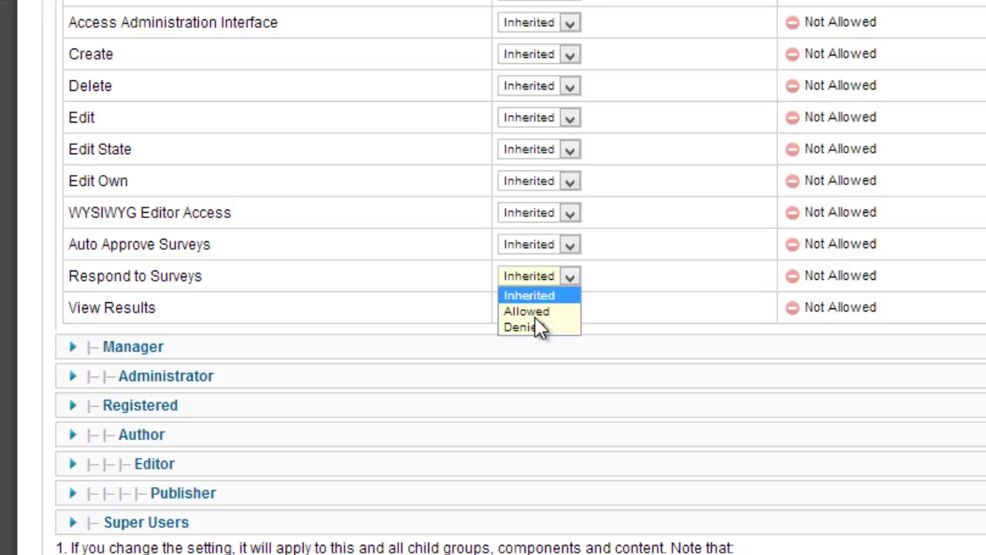
{"action": "left_click", "coordinate": [534, 311]}
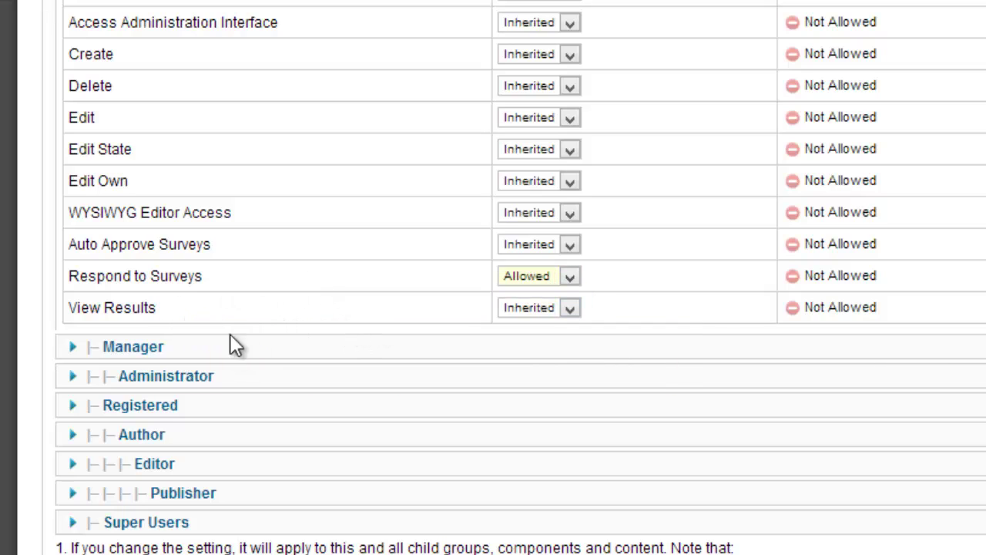
{"action": "scroll", "coordinate": [601, 246], "scroll_direction": "up", "scroll_amount": 3}
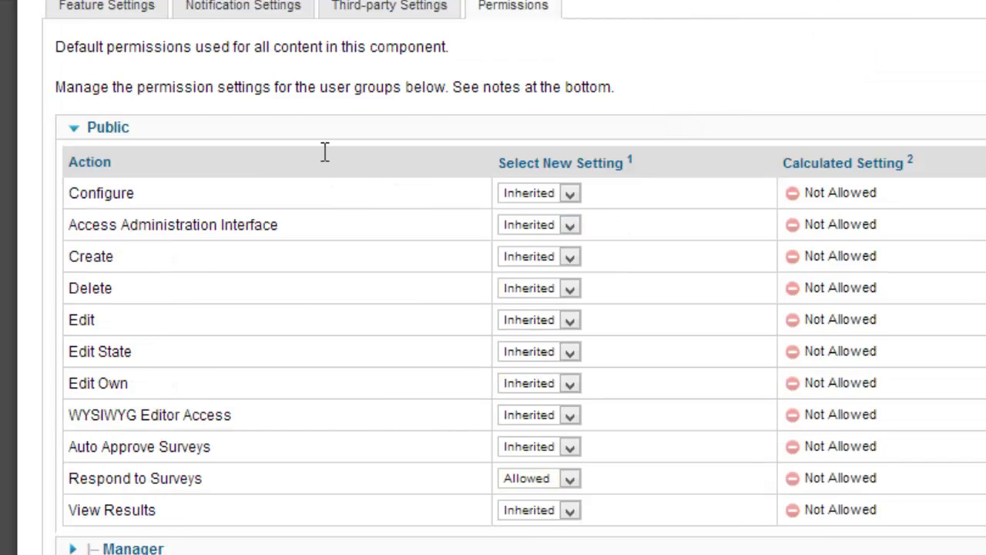
Expand the Manager group and examine its permission actions along with the explanatory notes below the group list
{"action": "scroll", "coordinate": [346, 127], "scroll_direction": "down", "scroll_amount": 3}
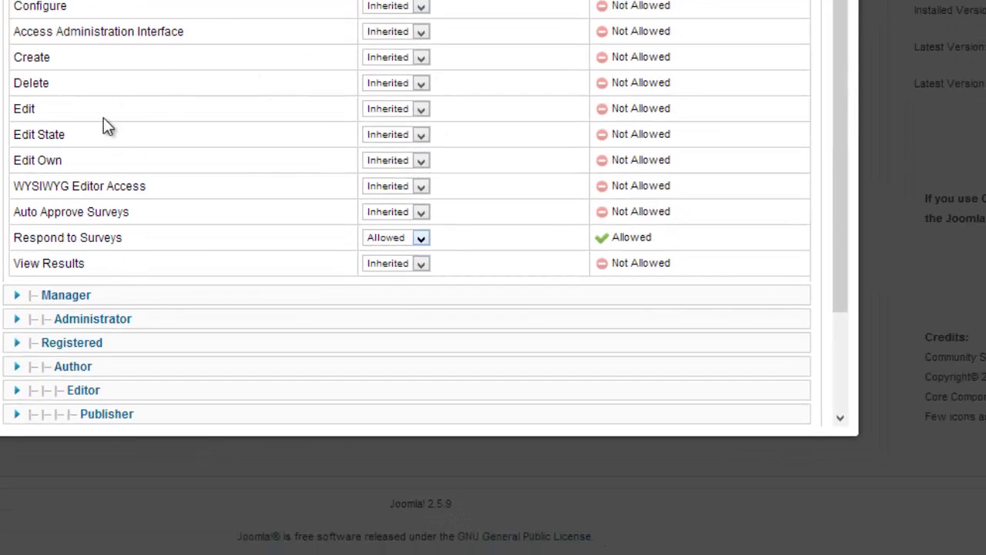
{"action": "left_click", "coordinate": [116, 294]}
{"action": "scroll", "coordinate": [231, 161], "scroll_direction": "down", "scroll_amount": 4}
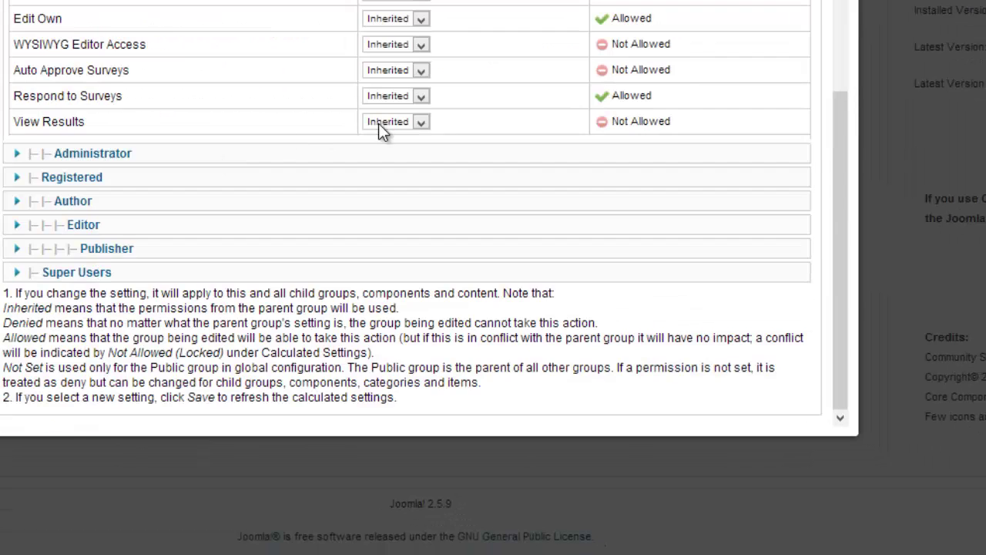
{"action": "left_click", "coordinate": [103, 185]}
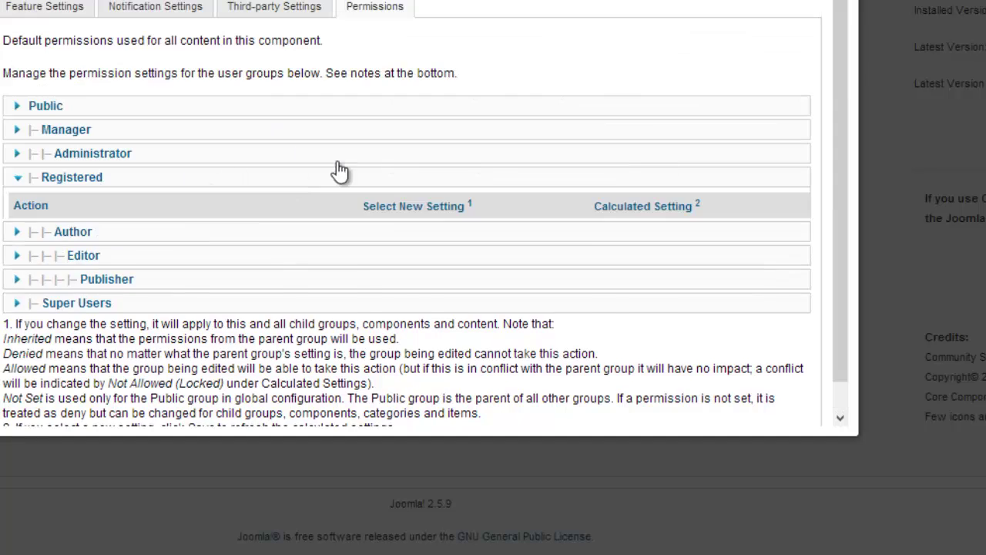
{"action": "scroll", "coordinate": [370, 193], "scroll_direction": "down", "scroll_amount": 2}
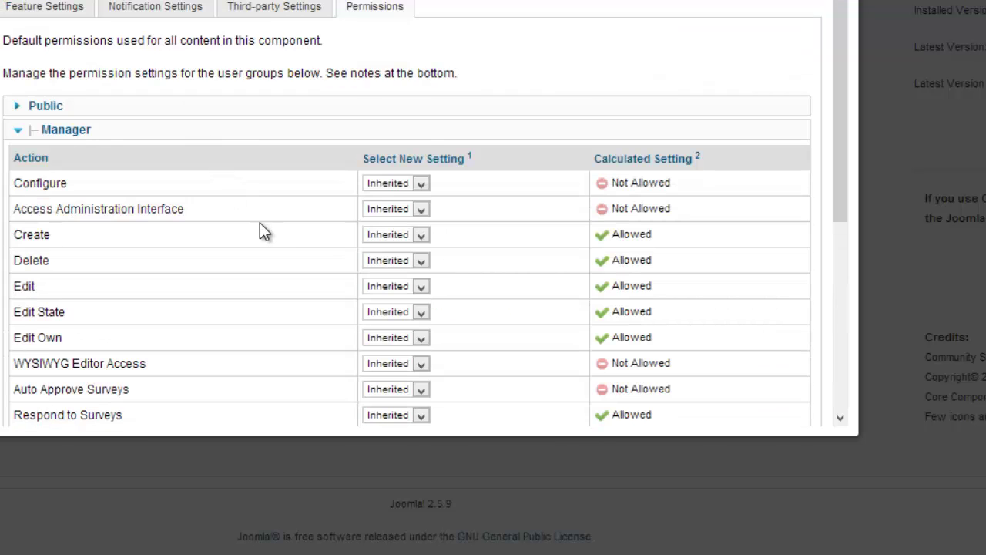
{"action": "scroll", "coordinate": [259, 223], "scroll_direction": "down", "scroll_amount": 4}
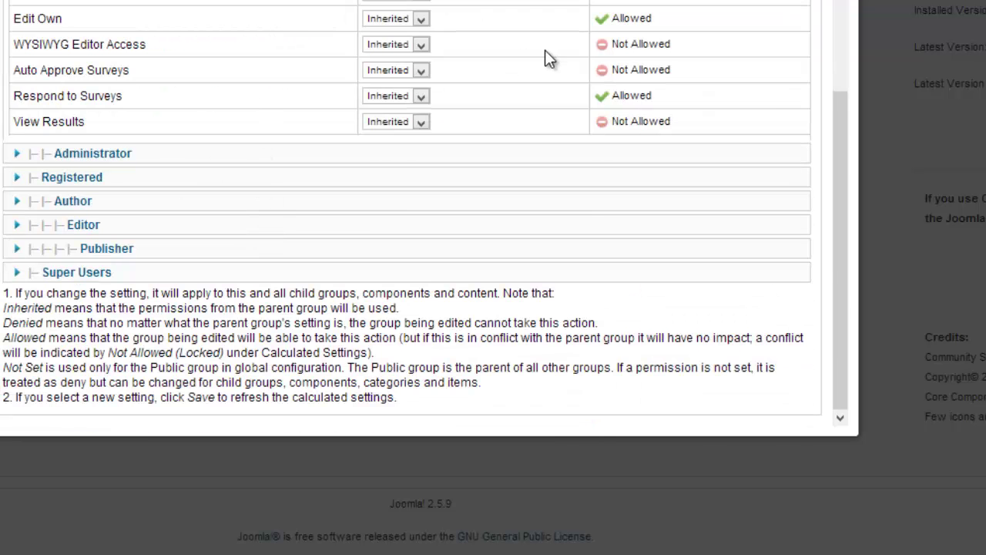
{"action": "scroll", "coordinate": [614, 96], "scroll_direction": "up", "scroll_amount": 2}
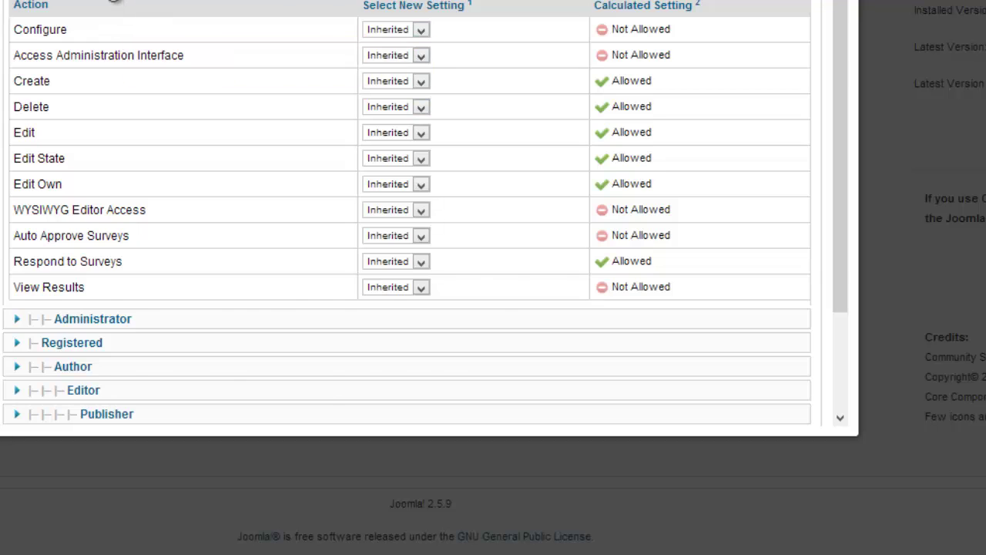
{"action": "scroll", "coordinate": [115, 31], "scroll_direction": "up", "scroll_amount": 2}
Collapse the Manager group, inspect the Registered group's permission actions and view the choices for its Respond to Surveys permission
{"action": "left_click", "coordinate": [154, 128]}
{"action": "left_click", "coordinate": [105, 177]}
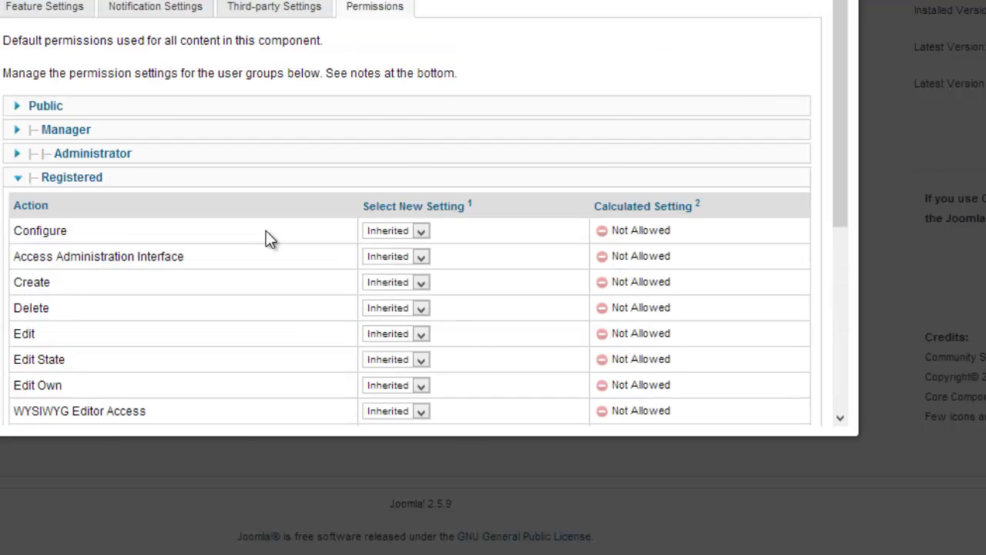
{"action": "scroll", "coordinate": [268, 238], "scroll_direction": "down", "scroll_amount": 3}
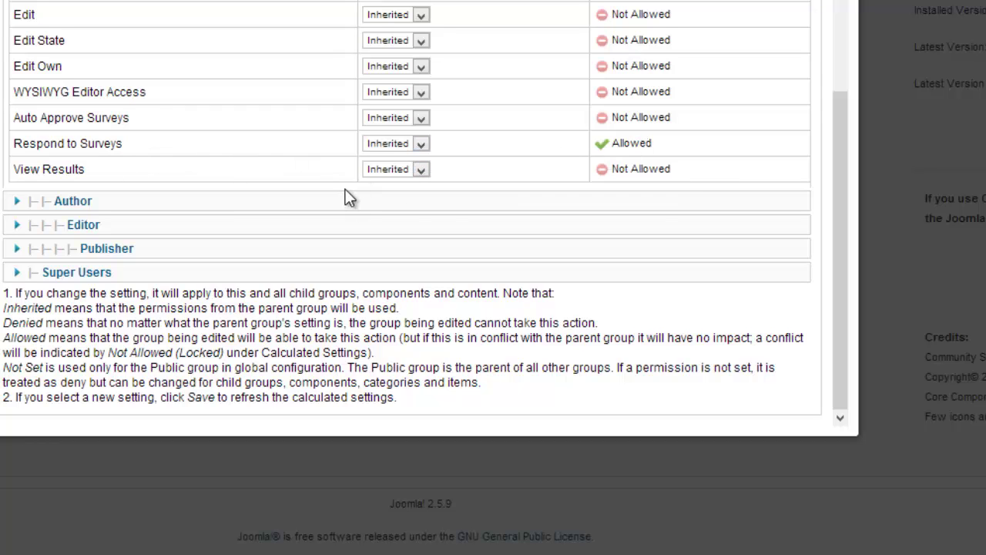
{"action": "scroll", "coordinate": [345, 198], "scroll_direction": "up", "scroll_amount": 5}
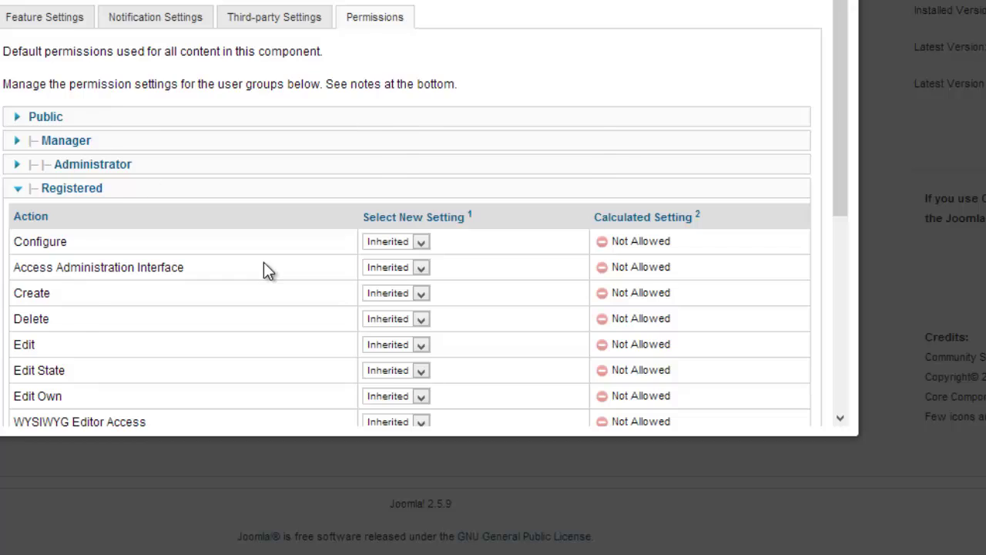
{"action": "scroll", "coordinate": [265, 270], "scroll_direction": "down", "scroll_amount": 3}
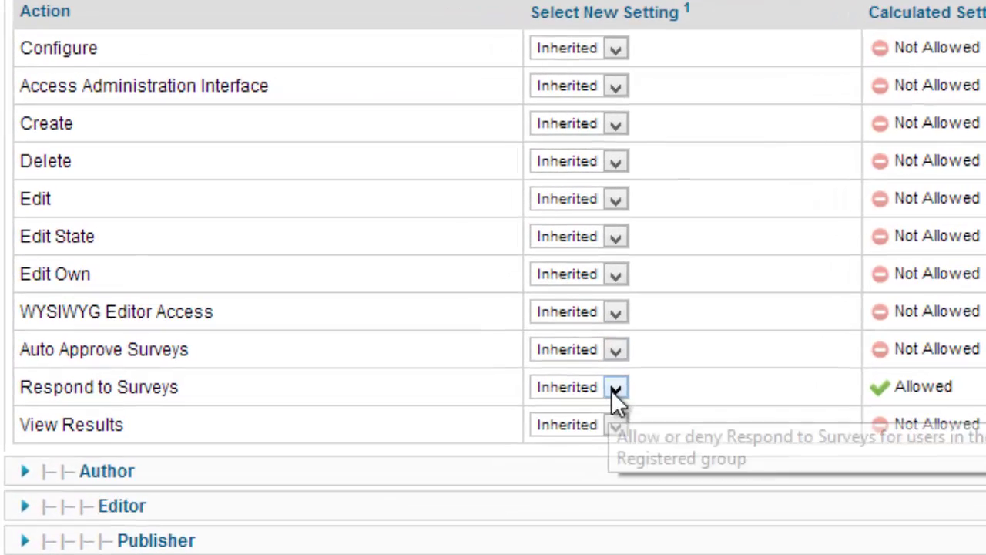
{"action": "left_click", "coordinate": [420, 309]}
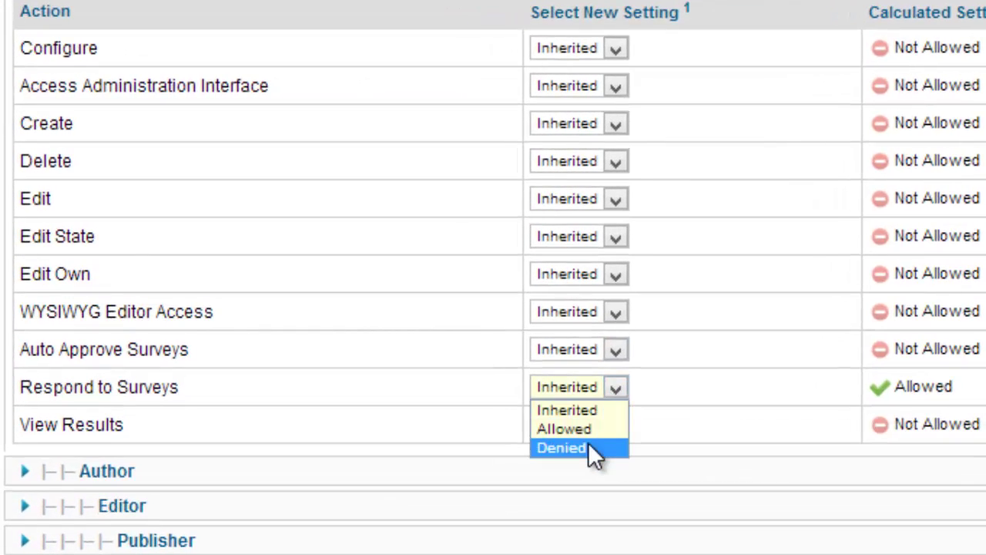
{"action": "left_click", "coordinate": [655, 391]}
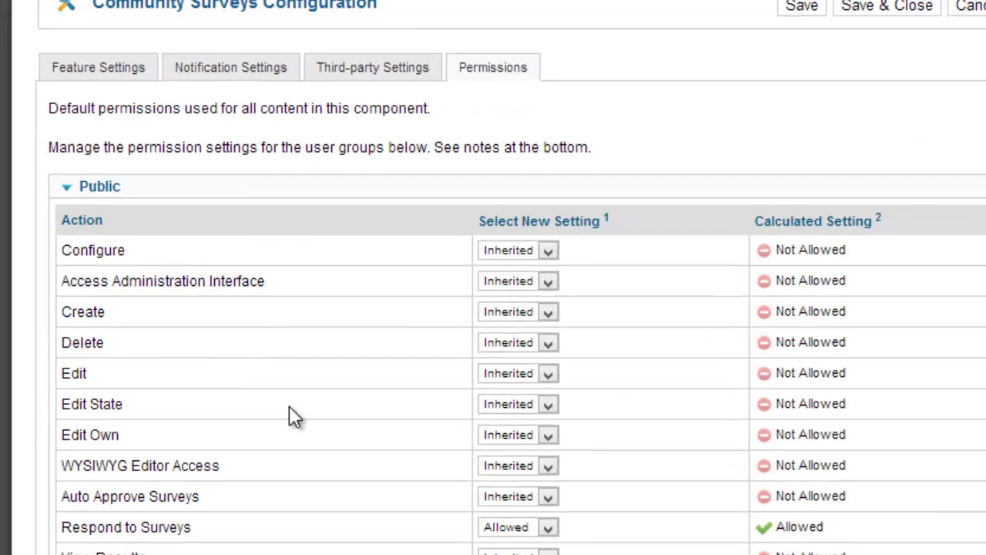
Set the View Results permission of the Public group to Allowed
{"action": "scroll", "coordinate": [289, 406], "scroll_direction": "down", "scroll_amount": 3}
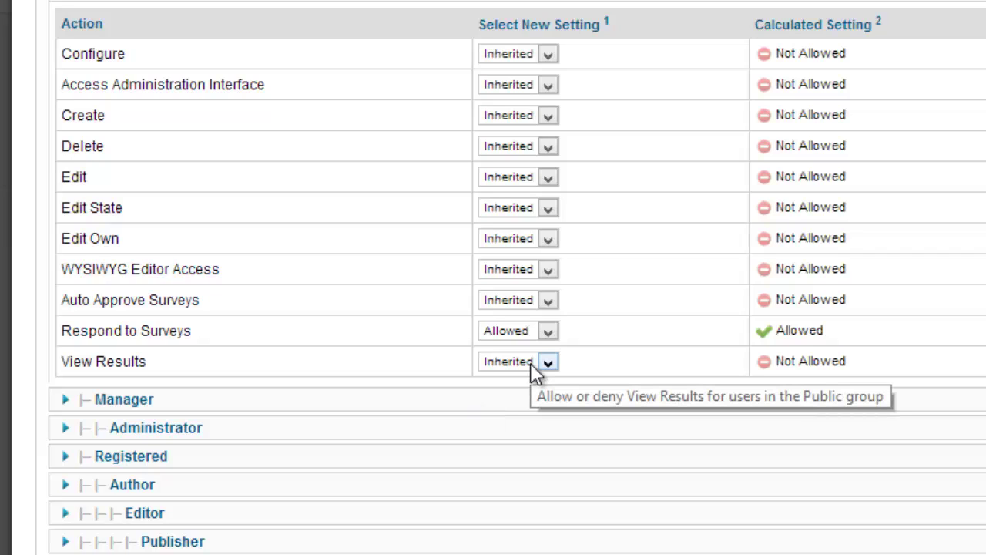
{"action": "left_click", "coordinate": [521, 395]}
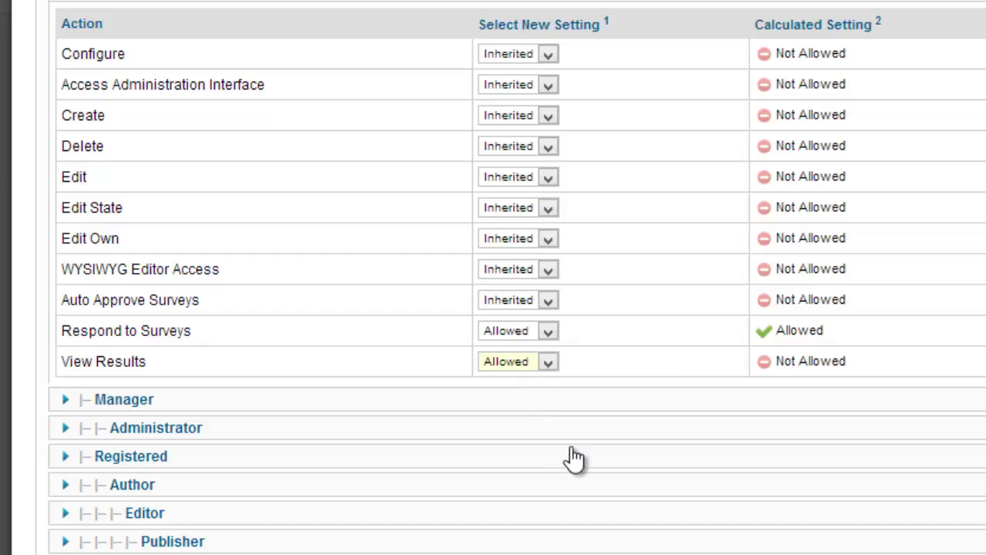
{"action": "scroll", "coordinate": [713, 257], "scroll_direction": "up", "scroll_amount": 3}
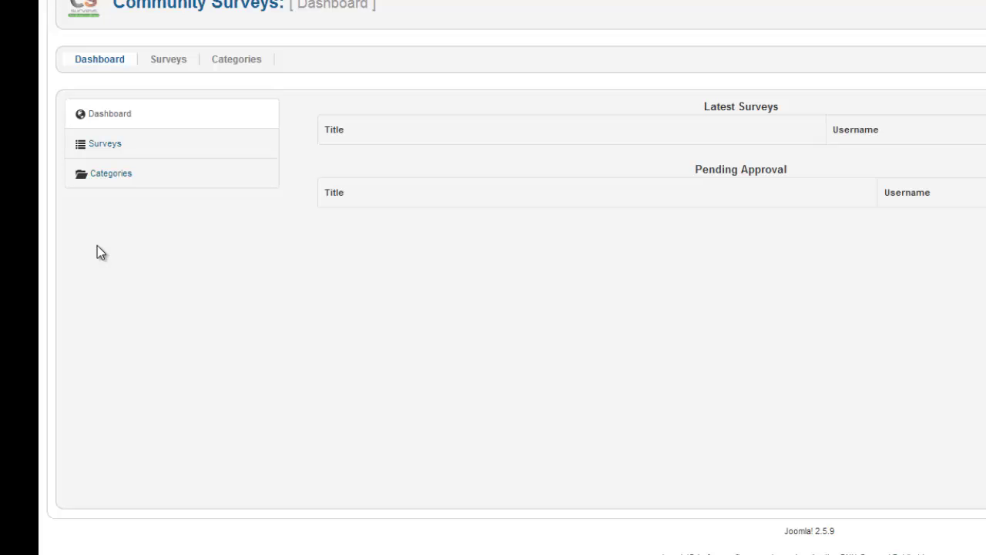
Open the surveys list, start a new survey and look over its basic information and option fields
{"action": "left_click", "coordinate": [125, 147]}
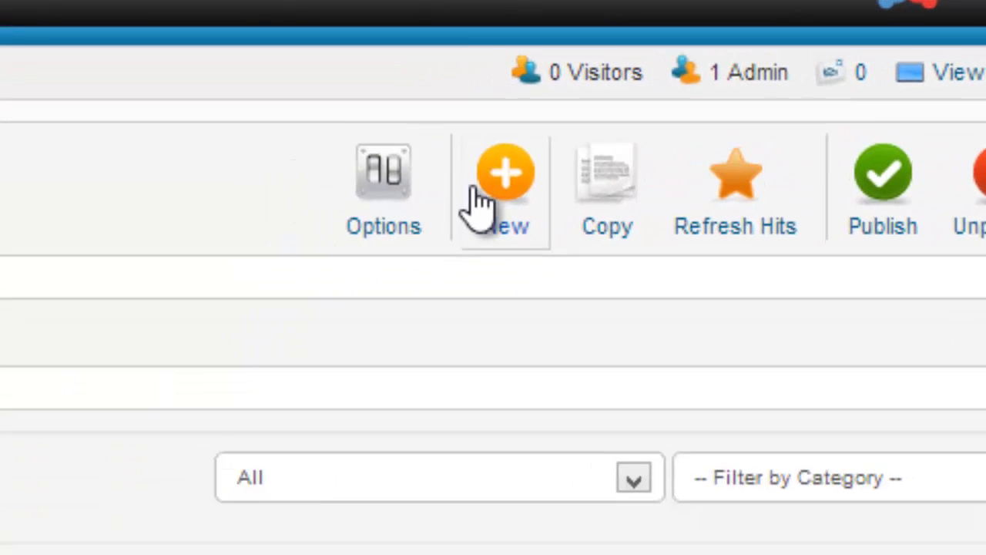
{"action": "left_click", "coordinate": [385, 235]}
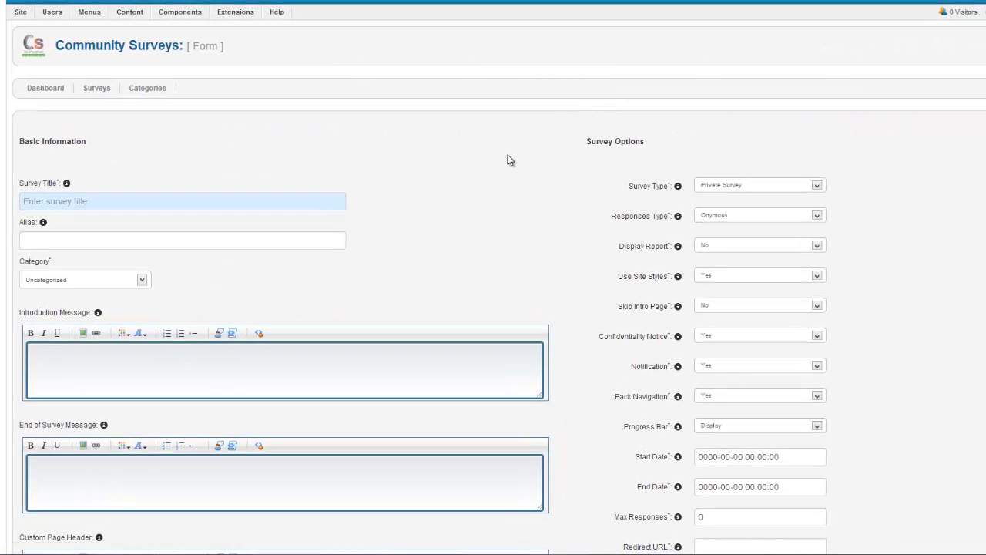
{"action": "scroll", "coordinate": [508, 160], "scroll_direction": "down", "scroll_amount": 2}
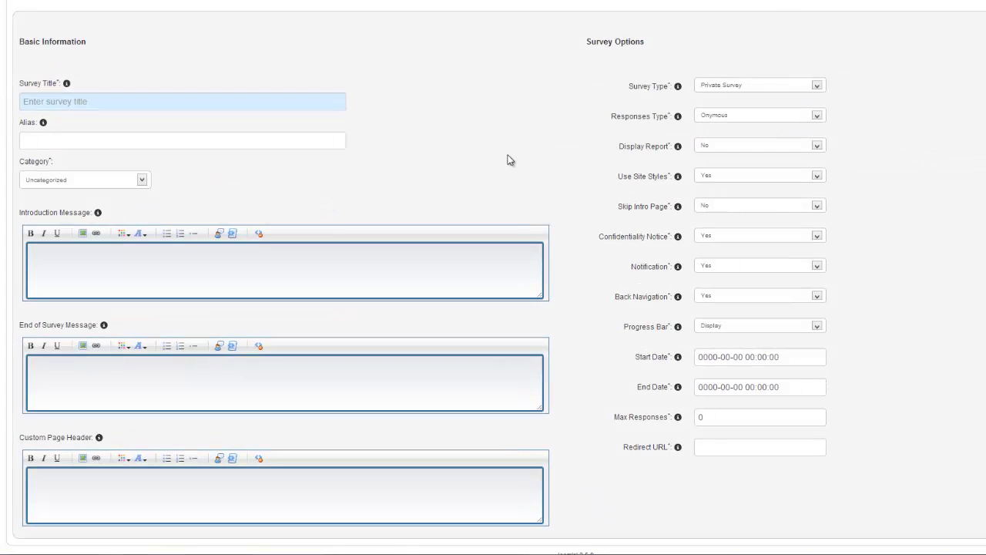
{"action": "scroll", "coordinate": [509, 157], "scroll_direction": "down", "scroll_amount": 1}
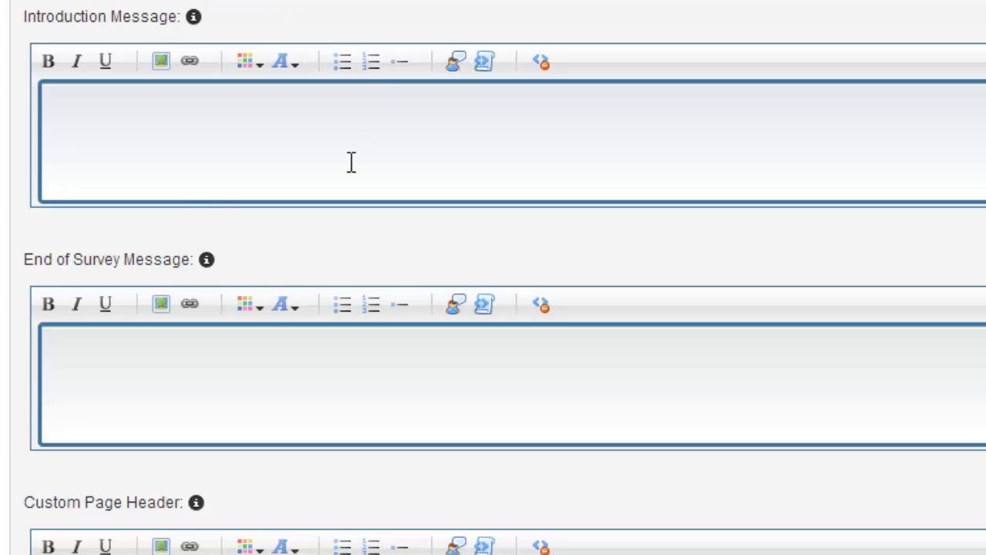
Enter "Welcome, please leave your feedback here on this survey." as the survey's introduction message
{"action": "left_click", "coordinate": [191, 128]}
{"action": "mouse_move", "coordinate": [206, 261]}
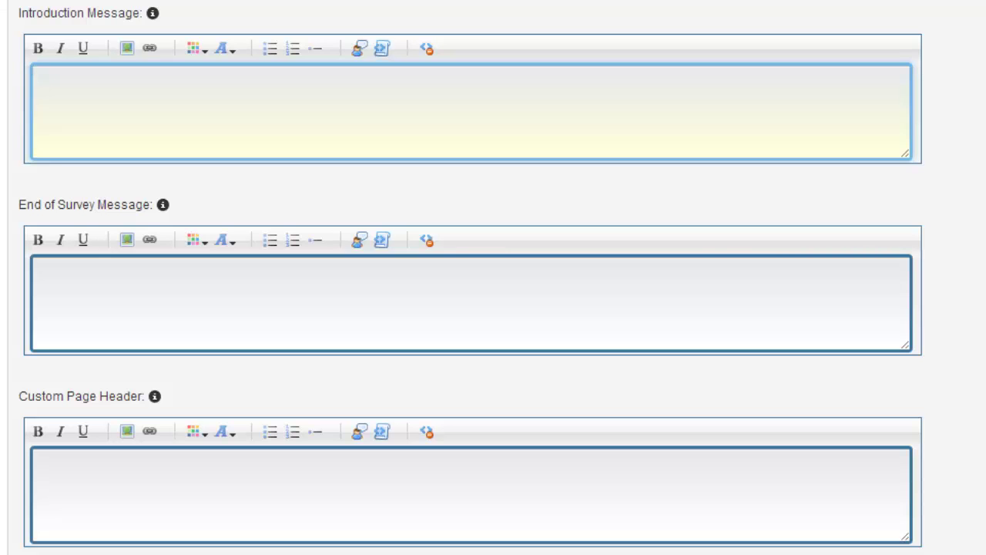
{"action": "type", "text": "Welcome, please lev"}
{"action": "key", "text": "BackSpace"}
{"action": "type", "text": "a"}
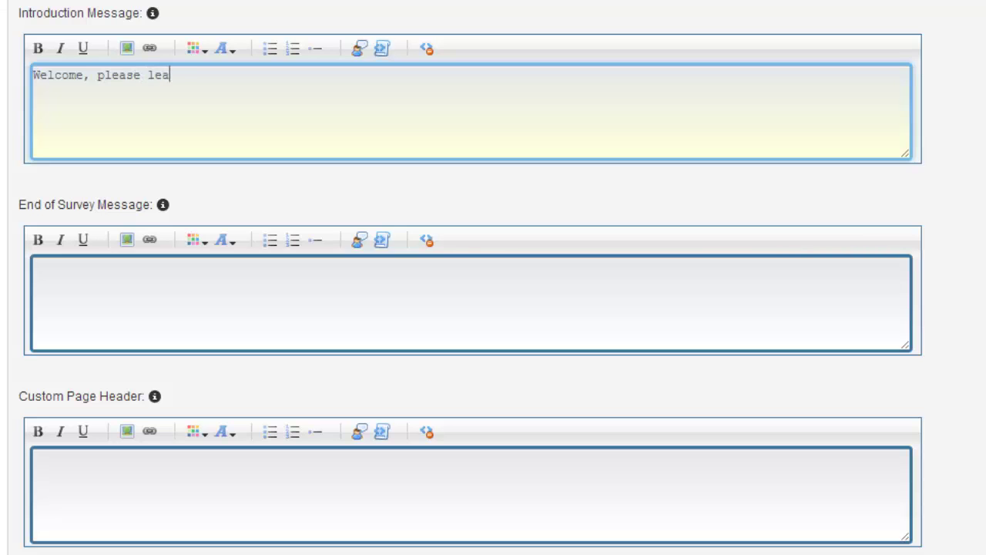
{"action": "type", "text": "ve your feedb"}
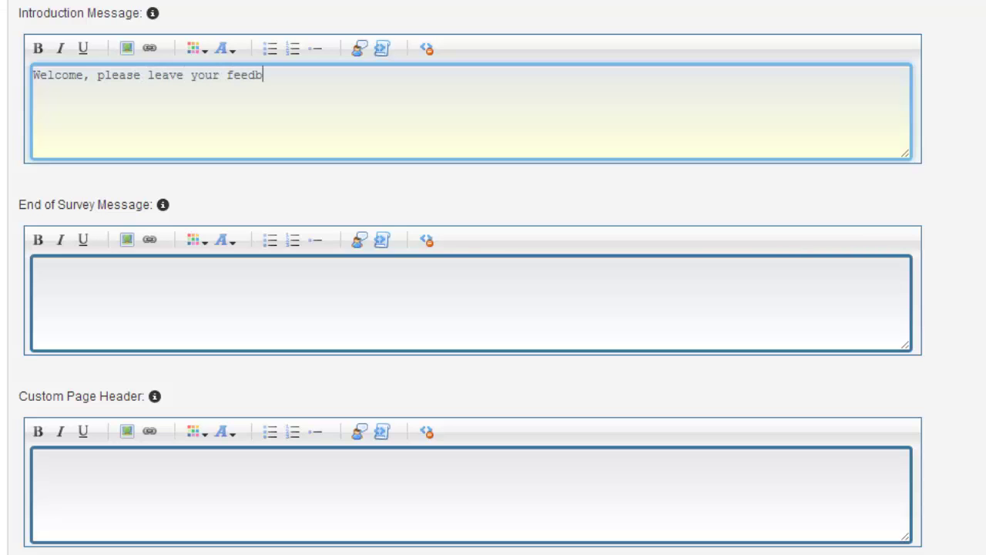
{"action": "type", "text": "ack here on this survey."}
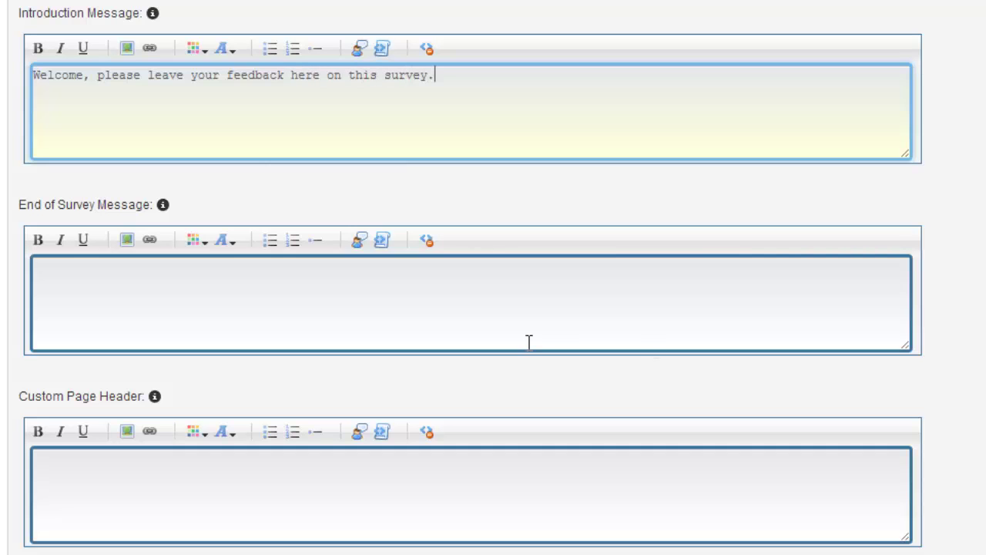
Enter "Thank you for your time." as the end of survey message
{"action": "left_click", "coordinate": [500, 334]}
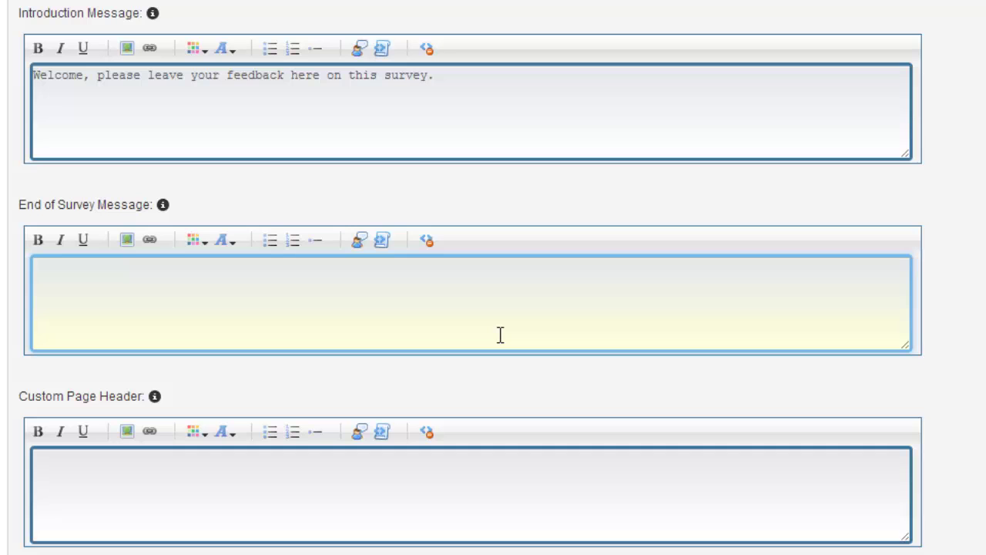
{"action": "type", "text": "Thank you for yopur"}
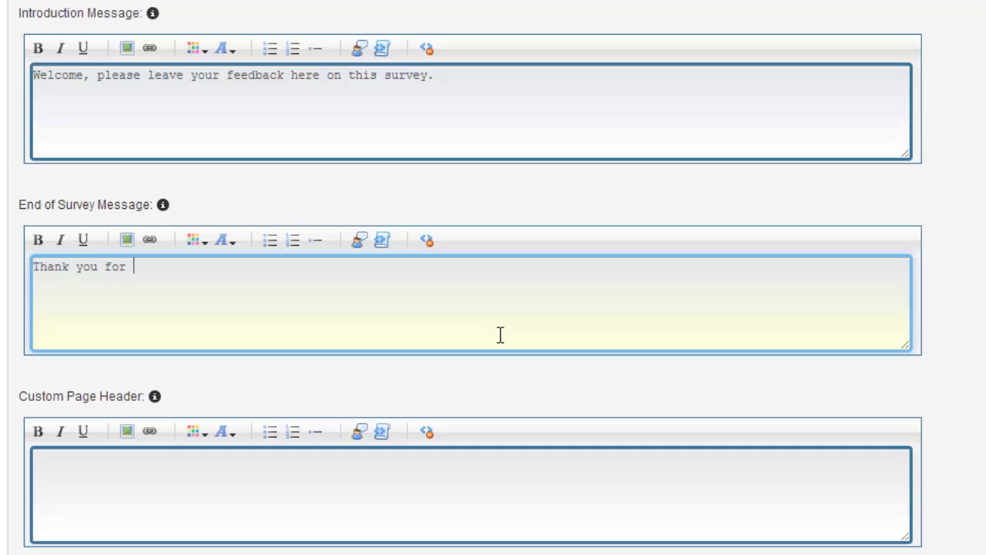
{"action": "key", "text": "BackSpace"}
{"action": "key", "text": "BackSpace"}
{"action": "key", "text": "BackSpace"}
{"action": "type", "text": "ur time."}
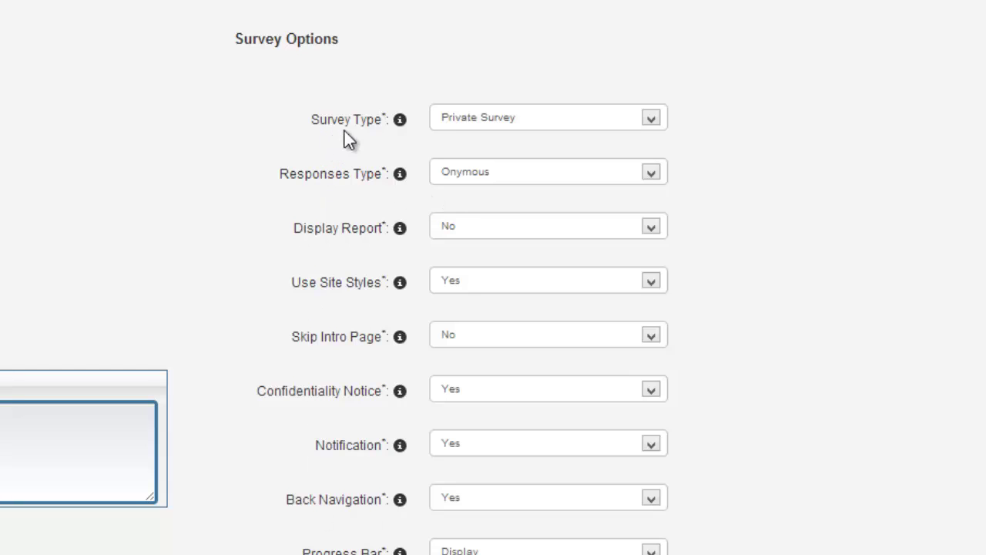
View the Survey Type choices, Private Survey and Public Survey, and keep Private Survey selected
{"action": "left_click", "coordinate": [530, 119]}
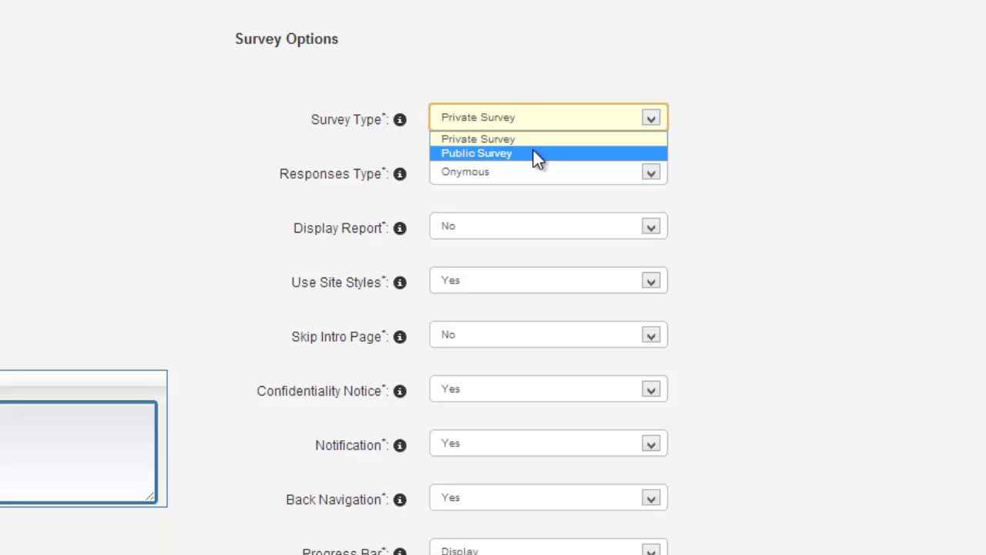
{"action": "left_click", "coordinate": [554, 123]}
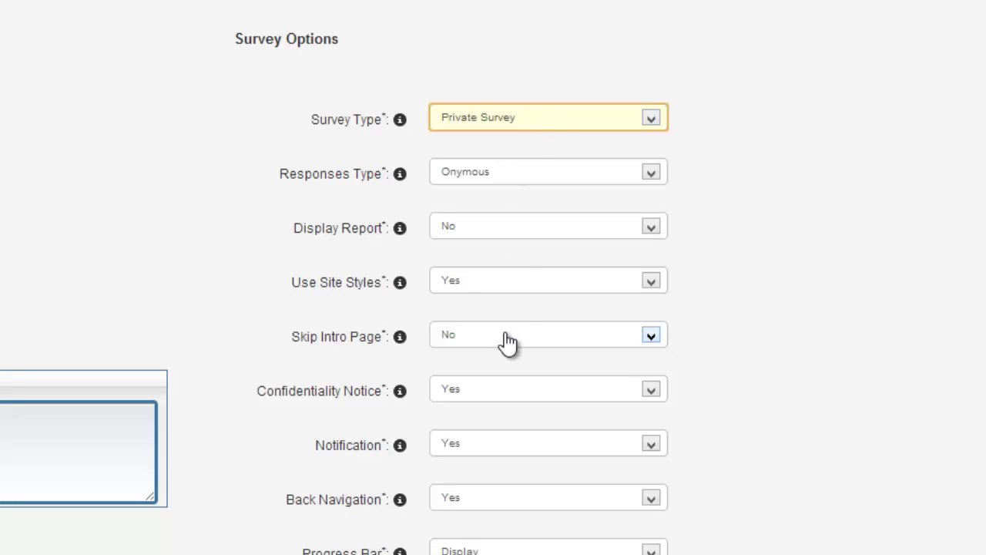
{"action": "left_click", "coordinate": [546, 133]}
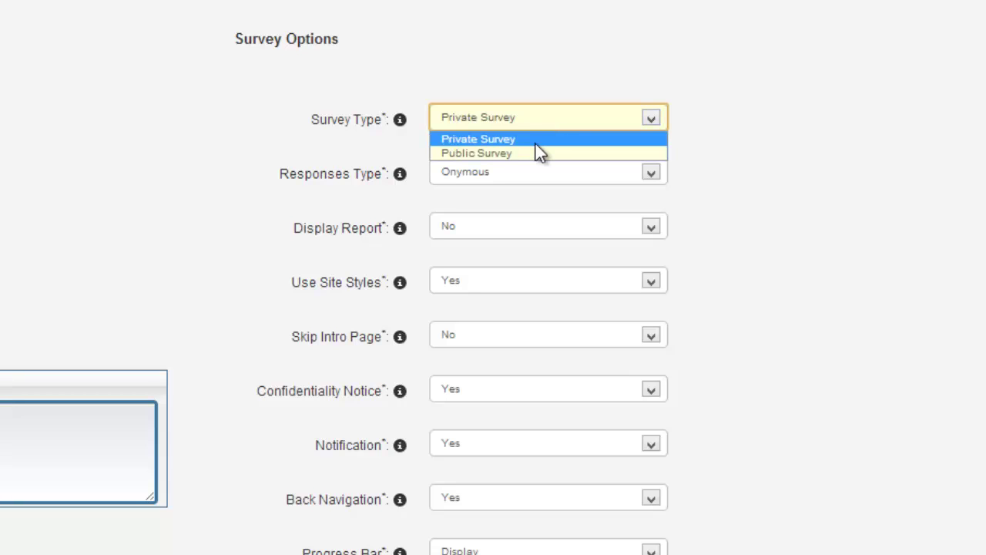
{"action": "left_click", "coordinate": [286, 121]}
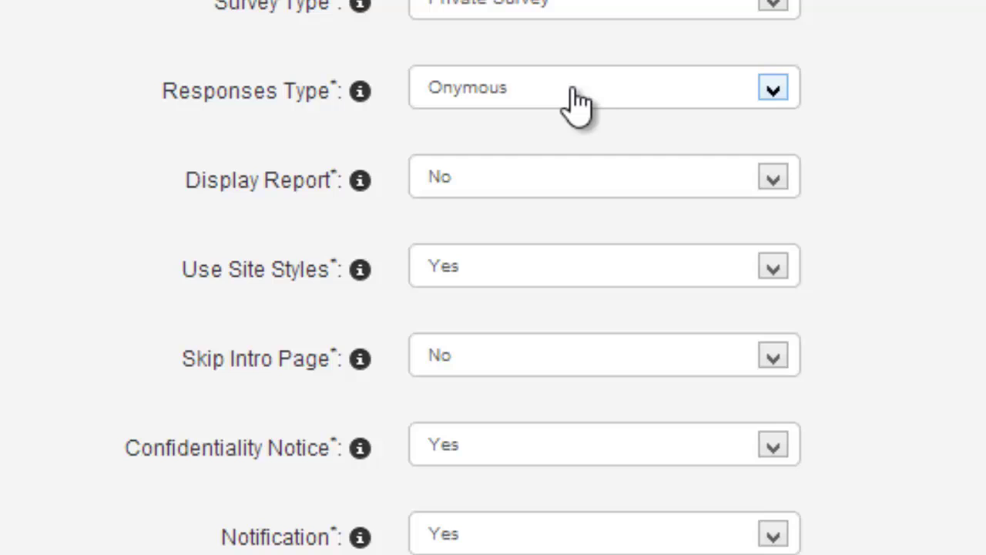
Switch the survey's Responses Type to Anonymous and set it back to Onymous
{"action": "left_click", "coordinate": [529, 91]}
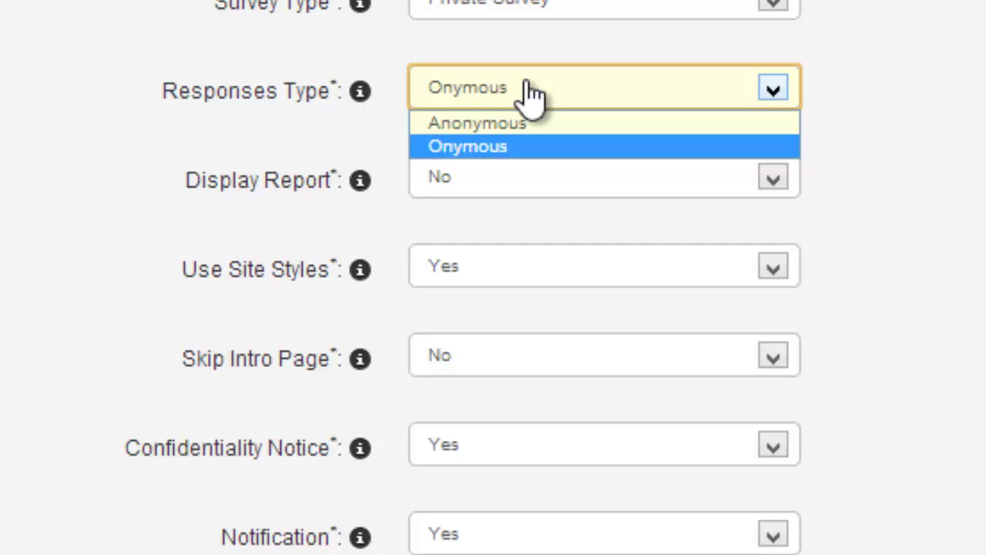
{"action": "left_click", "coordinate": [538, 129]}
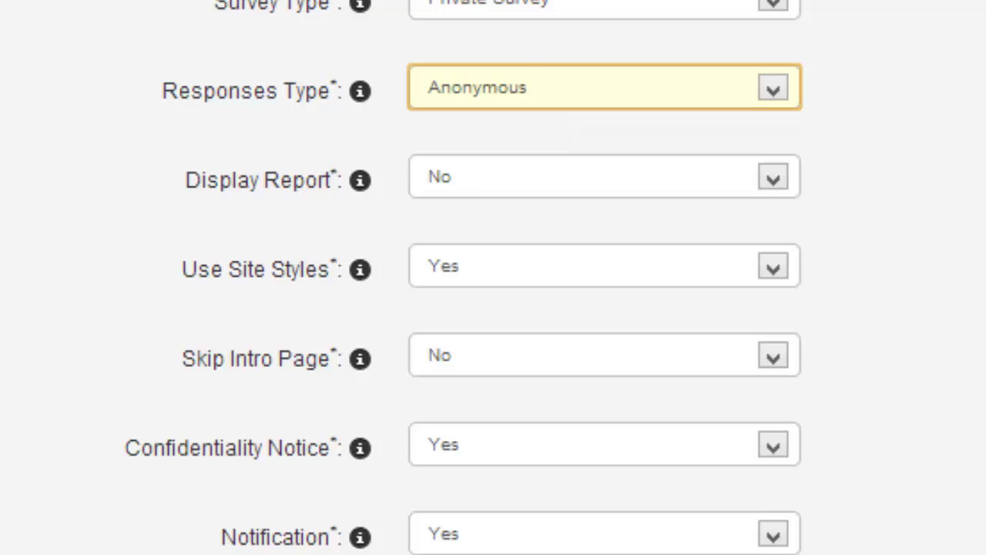
{"action": "left_click", "coordinate": [533, 98]}
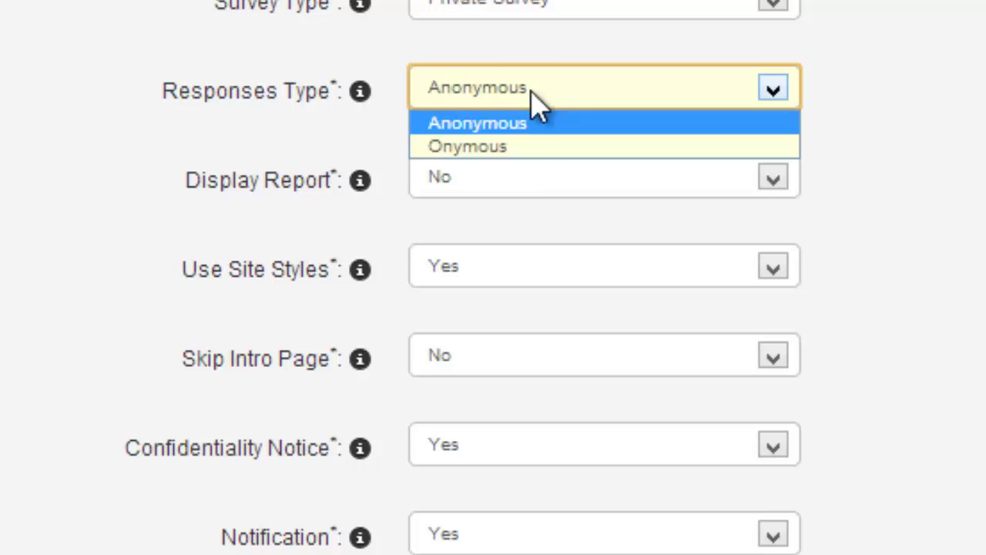
{"action": "left_click", "coordinate": [533, 151]}
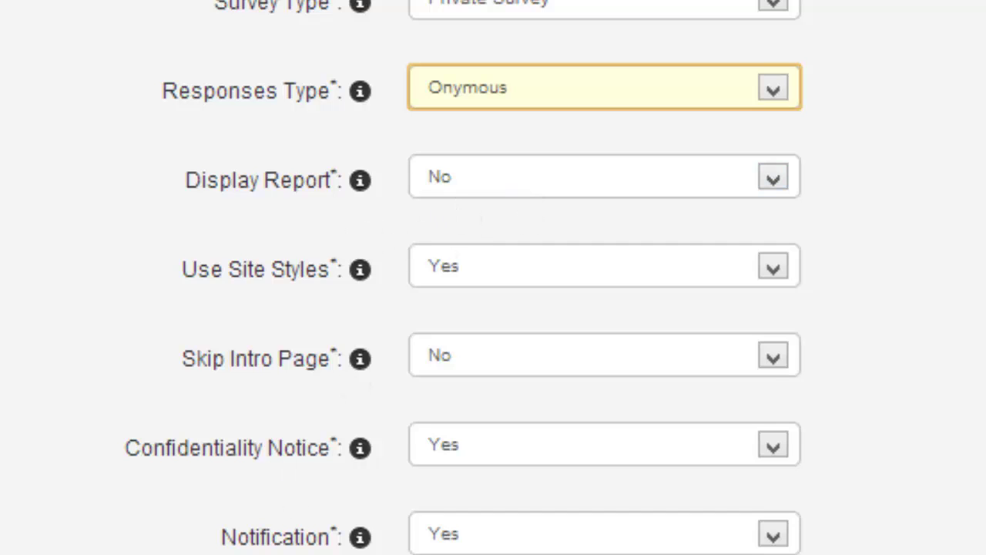
View the Display Report choices, keep No selected, and look over the survey's remaining options
{"action": "left_click", "coordinate": [490, 199]}
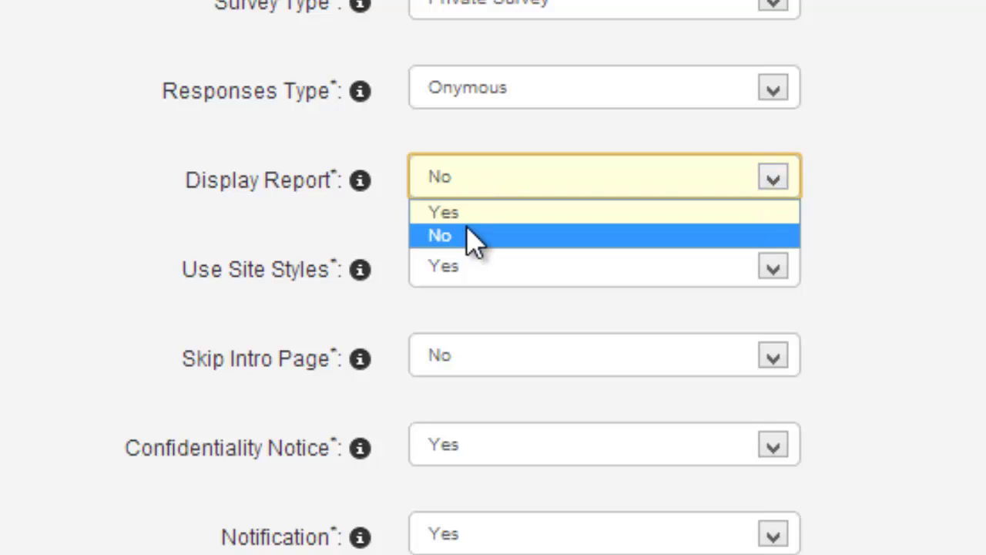
{"action": "left_click", "coordinate": [280, 303]}
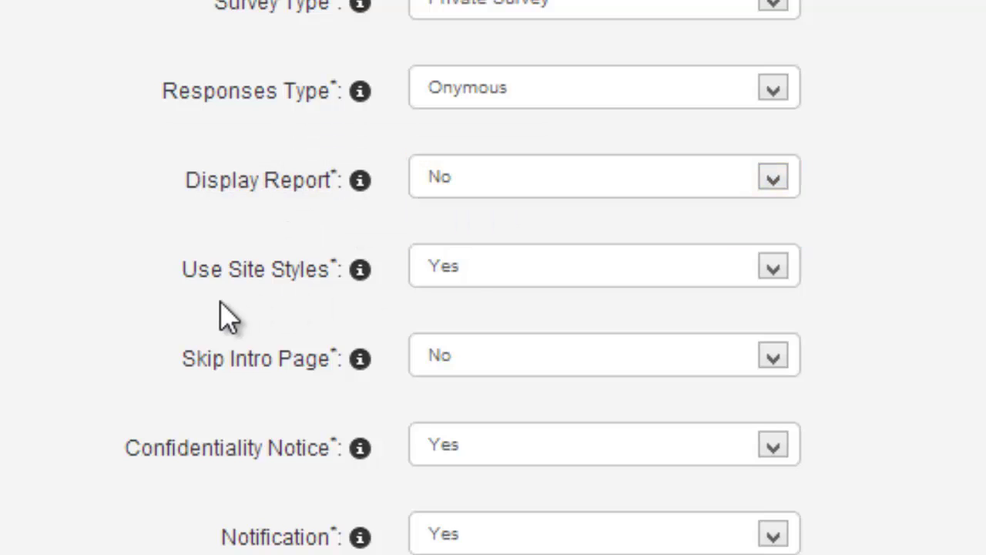
{"action": "mouse_move", "coordinate": [357, 271]}
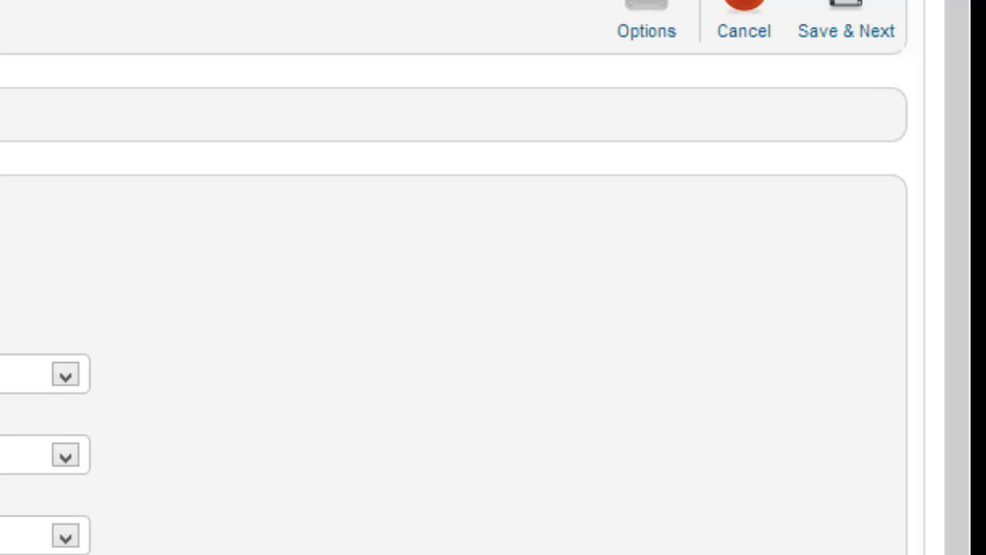
{"action": "scroll", "coordinate": [454, 309], "scroll_direction": "down", "scroll_amount": 5}
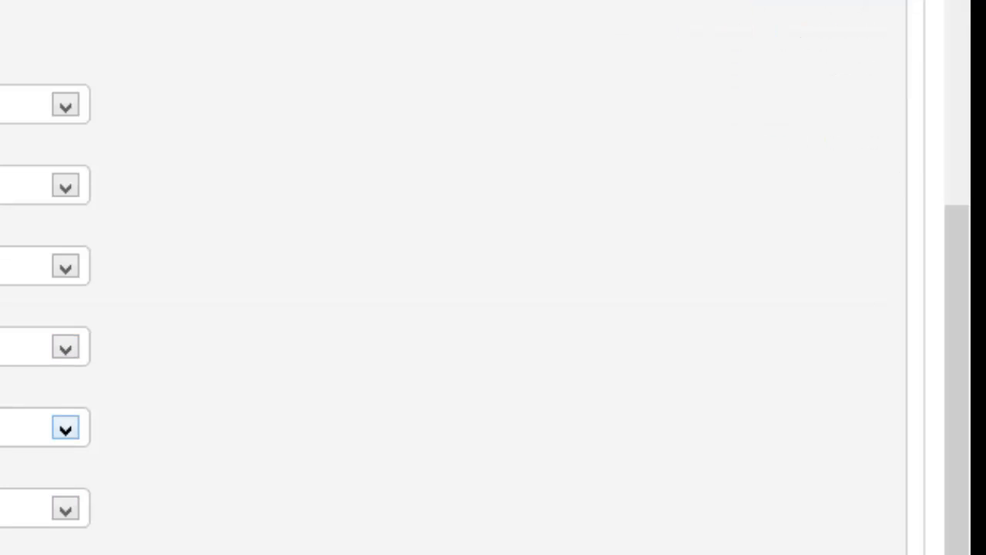
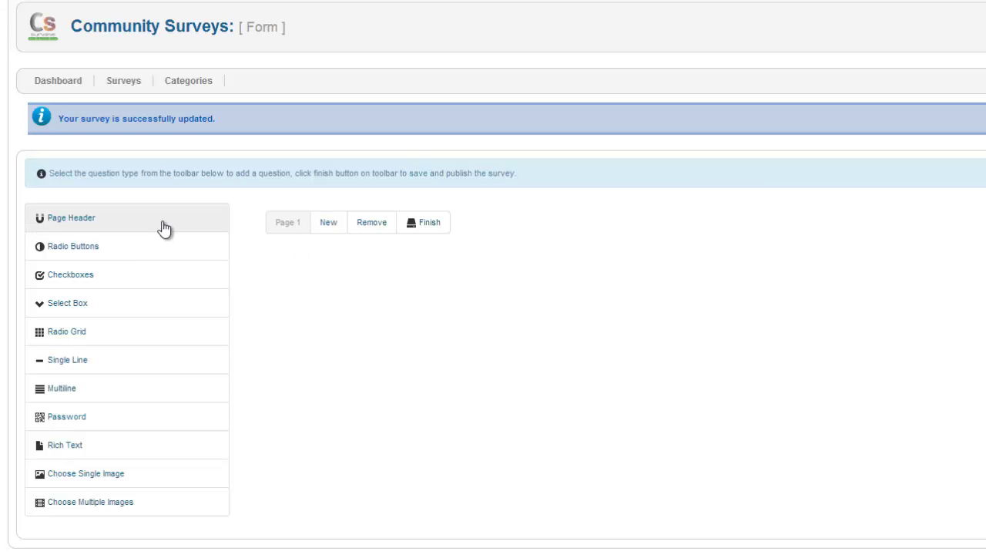
Add a page header to Page 1 and title it "This is your first page"
{"action": "left_click", "coordinate": [163, 225]}
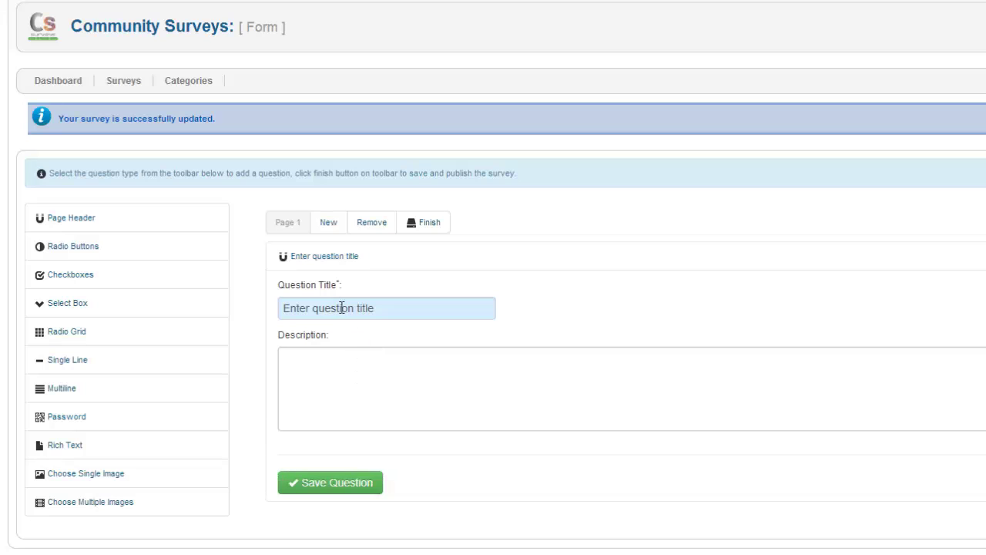
{"action": "left_click_drag", "start_coordinate": [382, 308], "coordinate": [277, 311]}
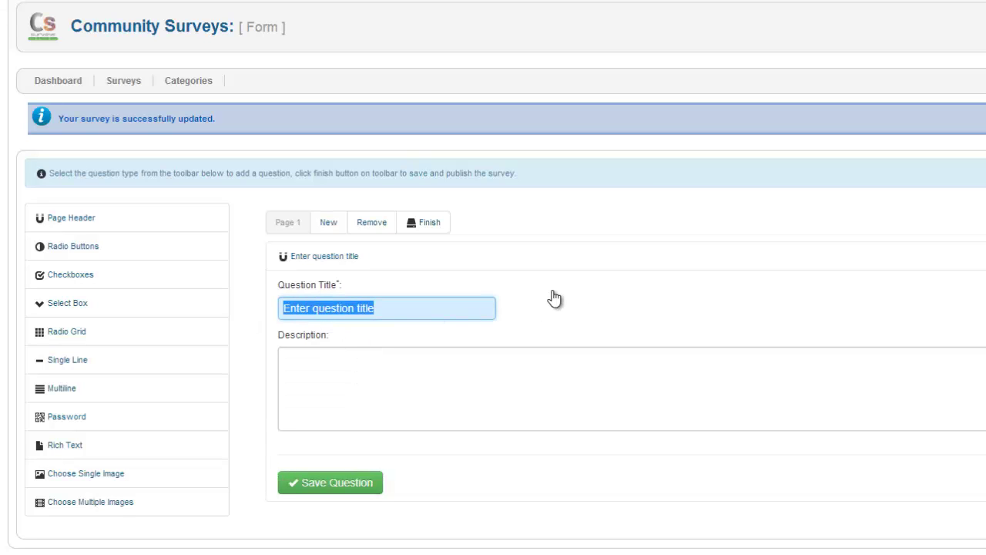
{"action": "type", "text": "This is"}
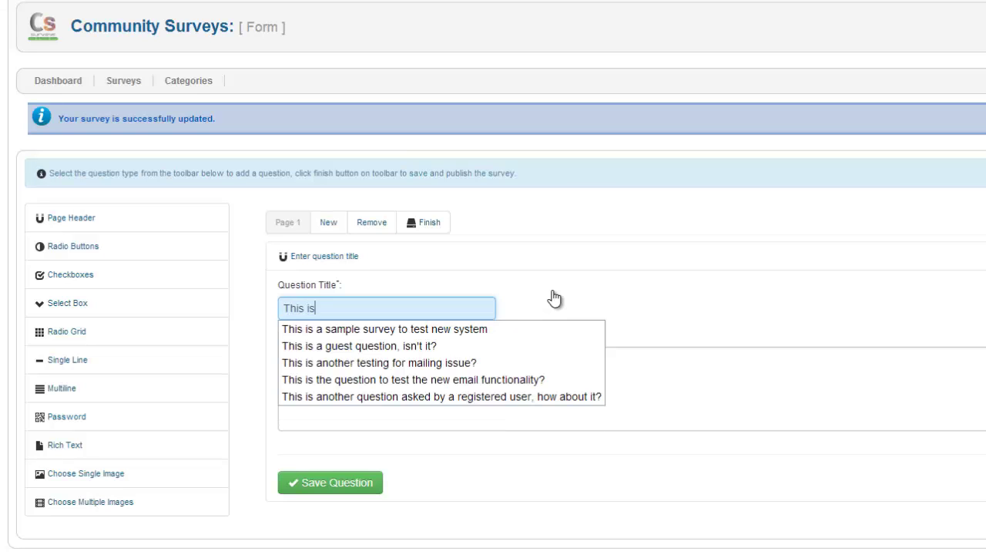
{"action": "type", "text": " your fi"}
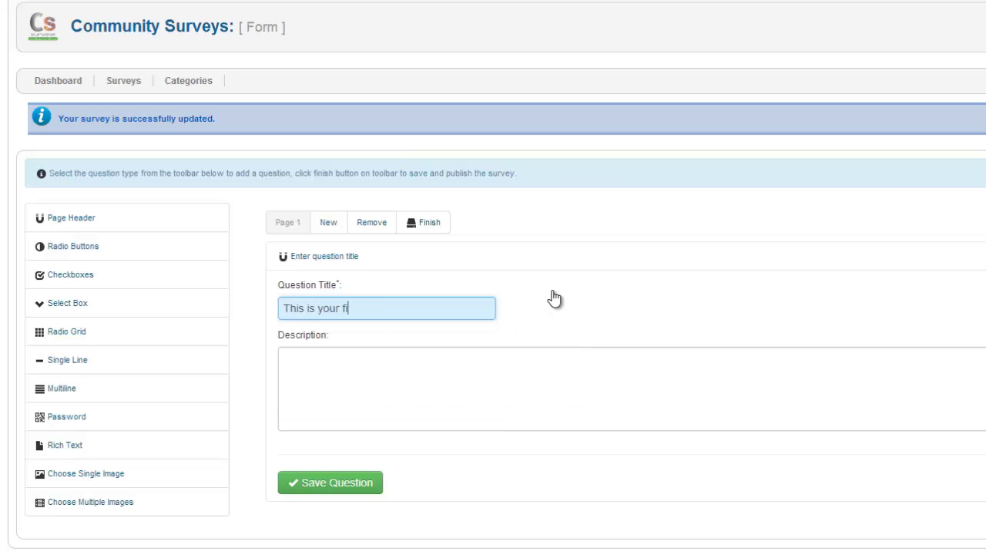
{"action": "type", "text": "rst page"}
Describe the page header as "And this is the sample description of this first page. Here you can find some sample questions." and save it
{"action": "left_click", "coordinate": [488, 360]}
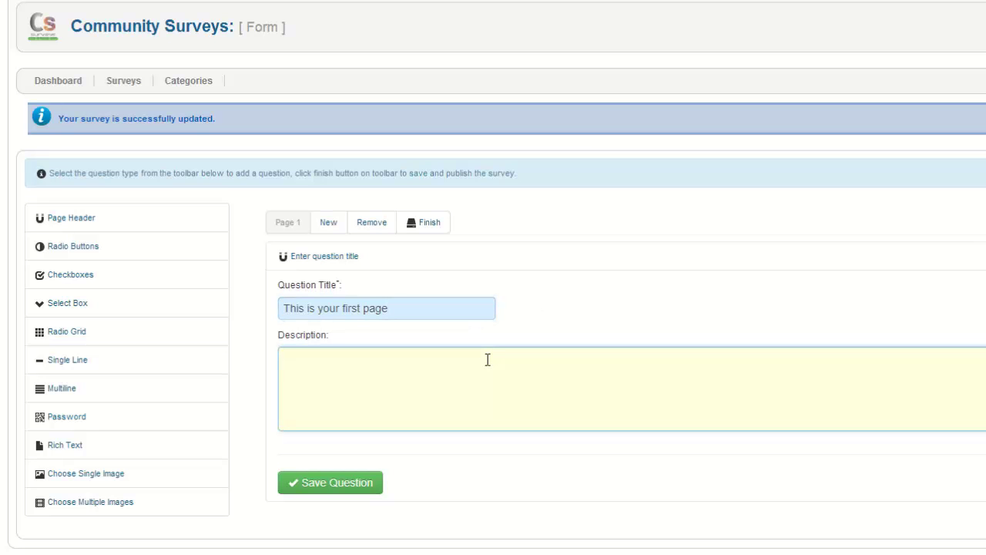
{"action": "type", "text": "And this "}
{"action": "type", "text": "is the sam"}
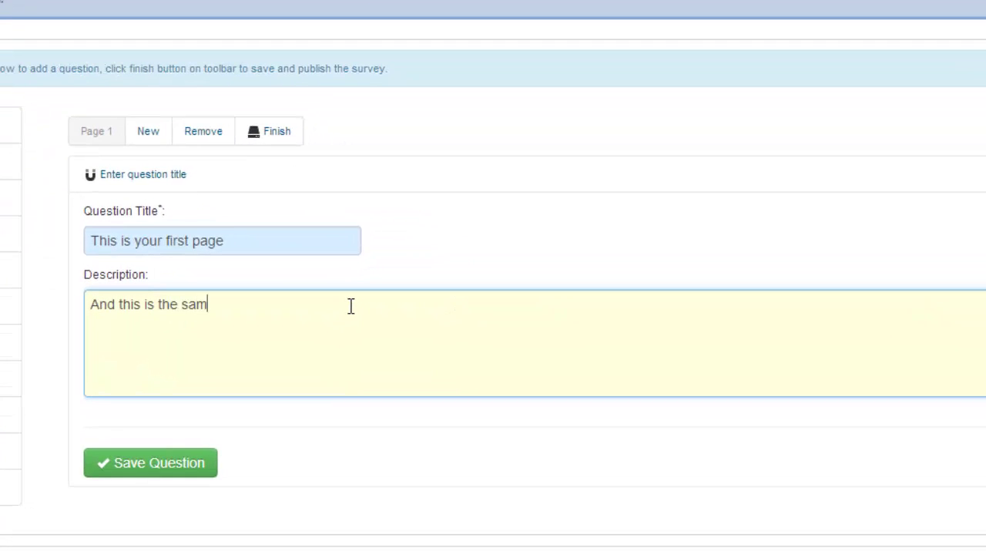
{"action": "type", "text": "ple"}
{"action": "key", "text": "BackSpace"}
{"action": "key", "text": "BackSpace"}
{"action": "type", "text": "ple description."}
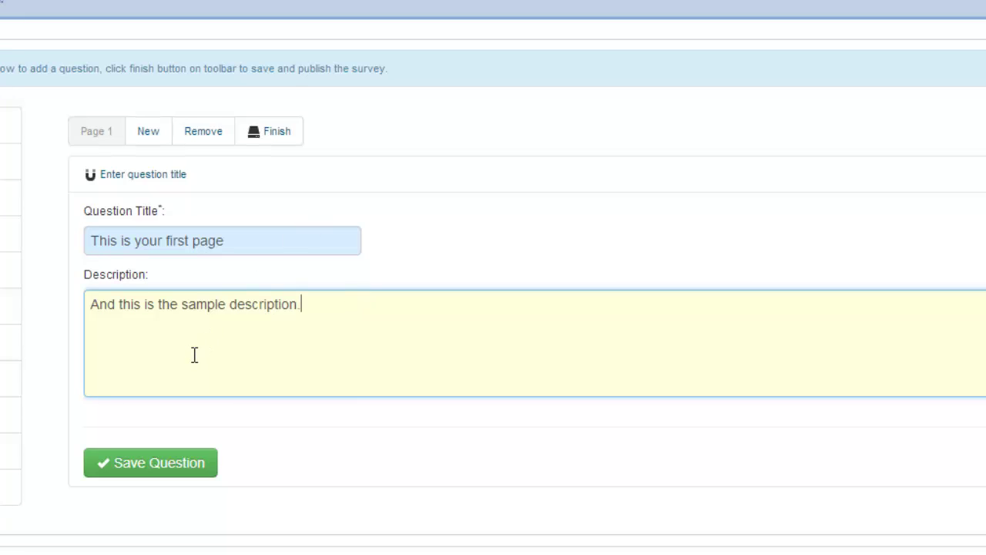
{"action": "key", "text": "BackSpace"}
{"action": "type", "text": "of this first page."}
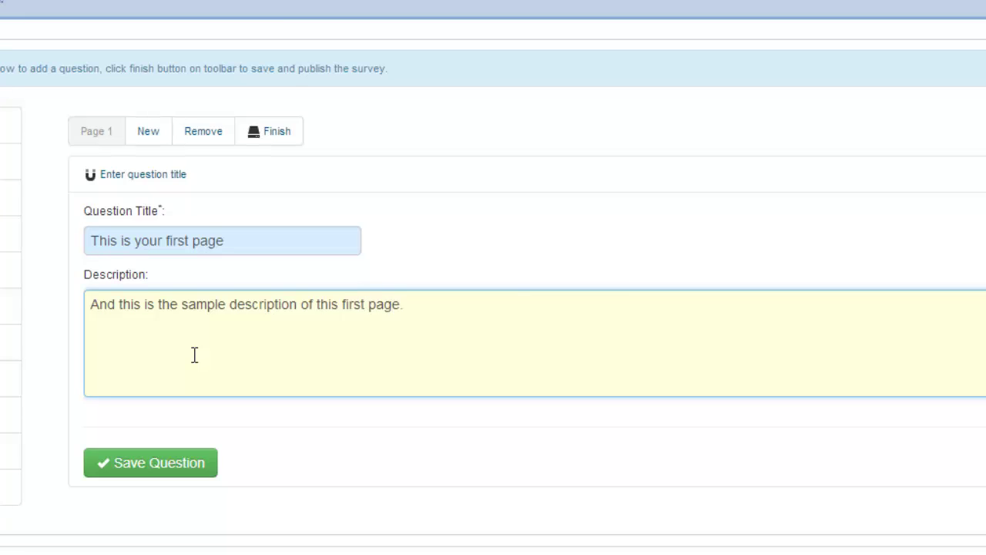
{"action": "type", "text": " Here you can find some "}
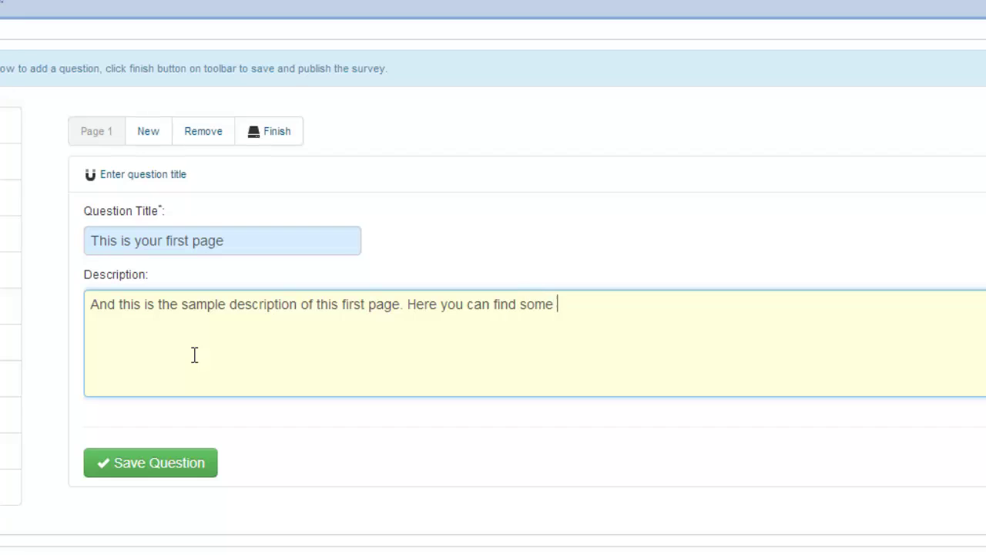
{"action": "type", "text": "sample que"}
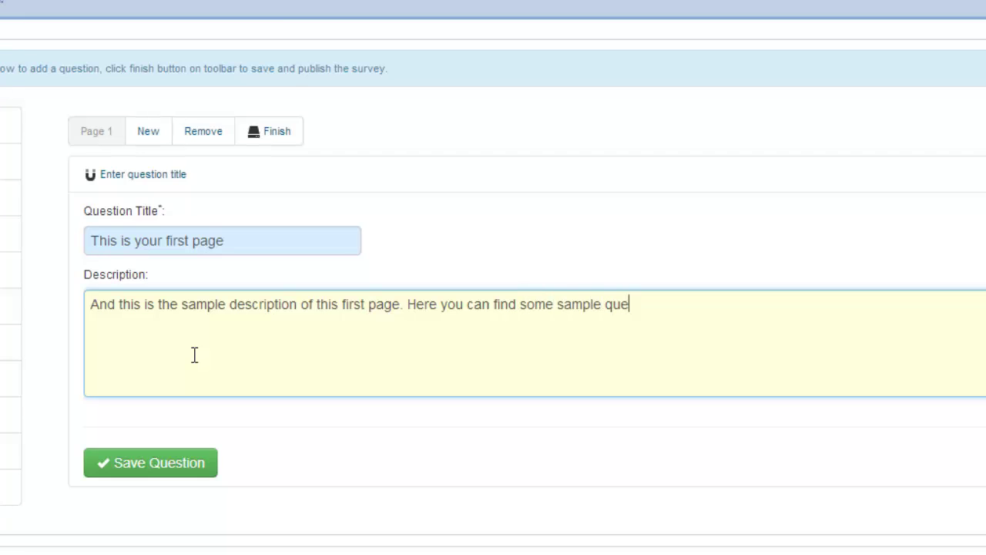
{"action": "type", "text": "stions."}
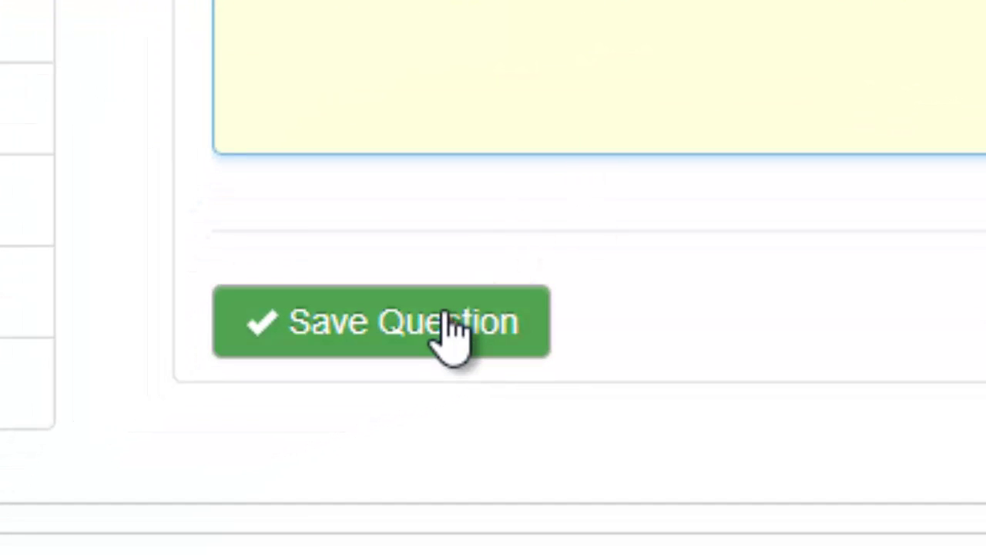
{"action": "left_click", "coordinate": [481, 328]}
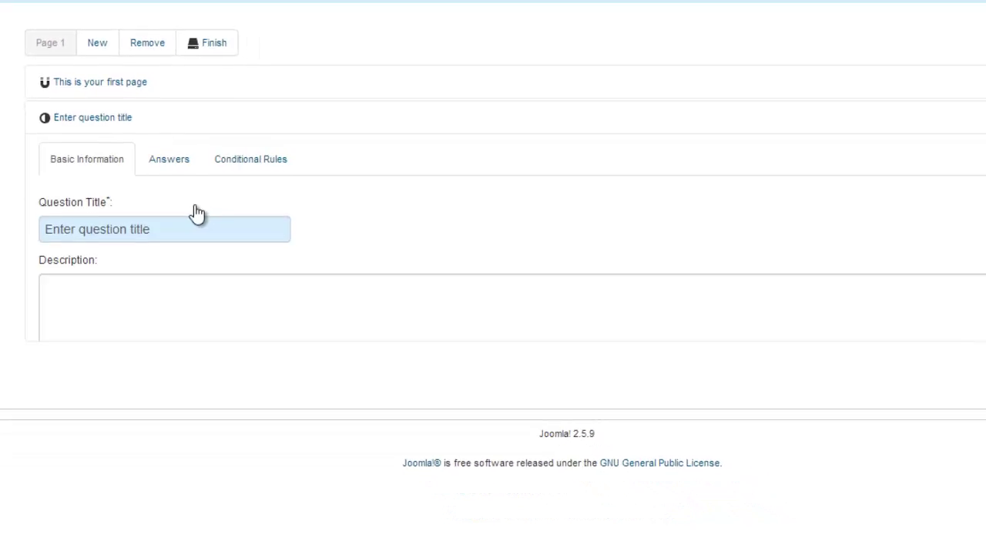
Title the new radio button question "This is a sample radio button question"
{"action": "scroll", "coordinate": [154, 206], "scroll_direction": "down", "scroll_amount": 1}
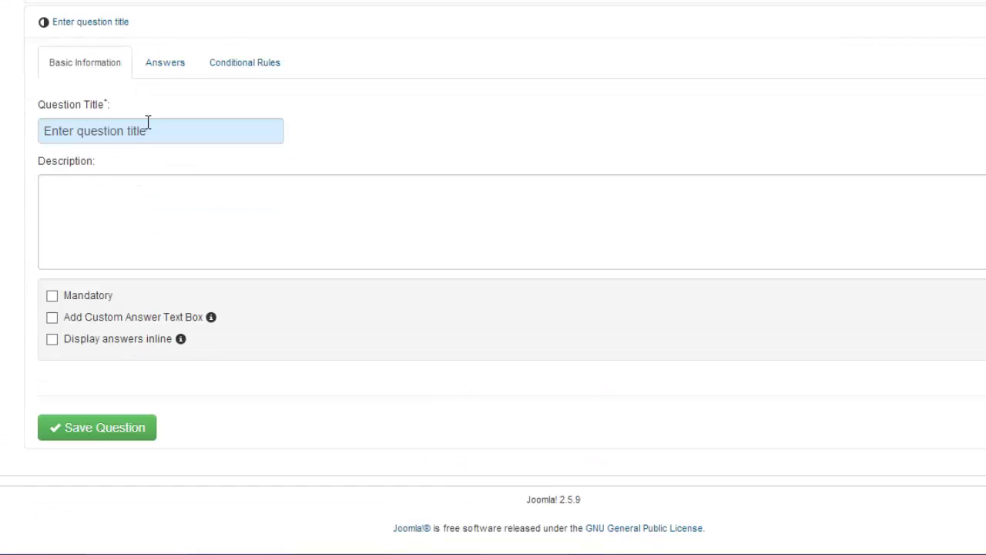
{"action": "left_click_drag", "start_coordinate": [160, 133], "coordinate": [40, 133]}
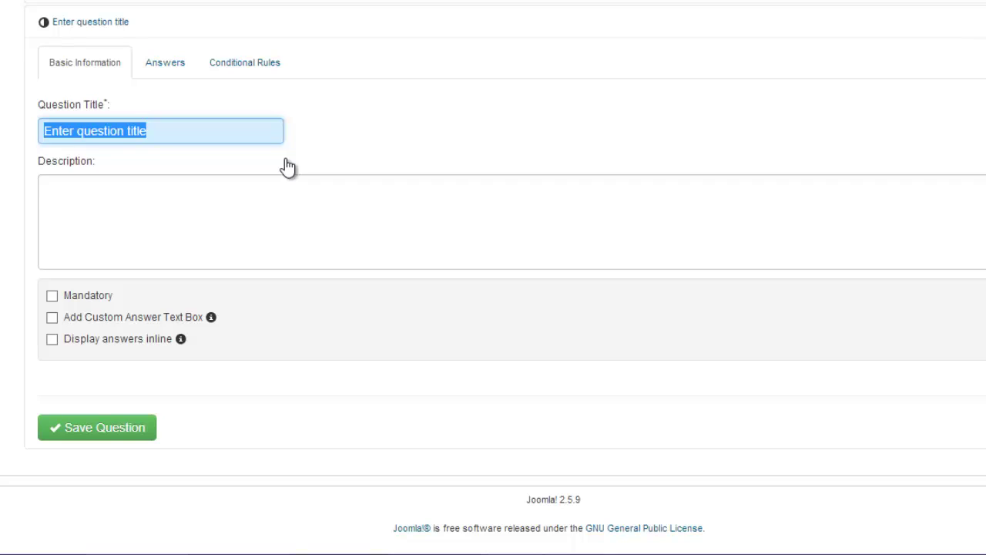
{"action": "type", "text": "This is a s"}
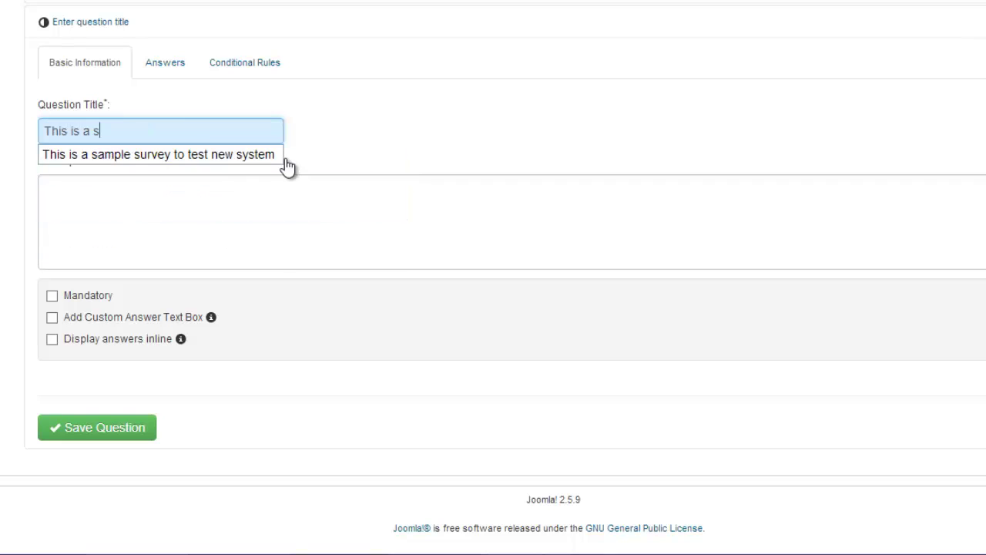
{"action": "type", "text": "ample ra"}
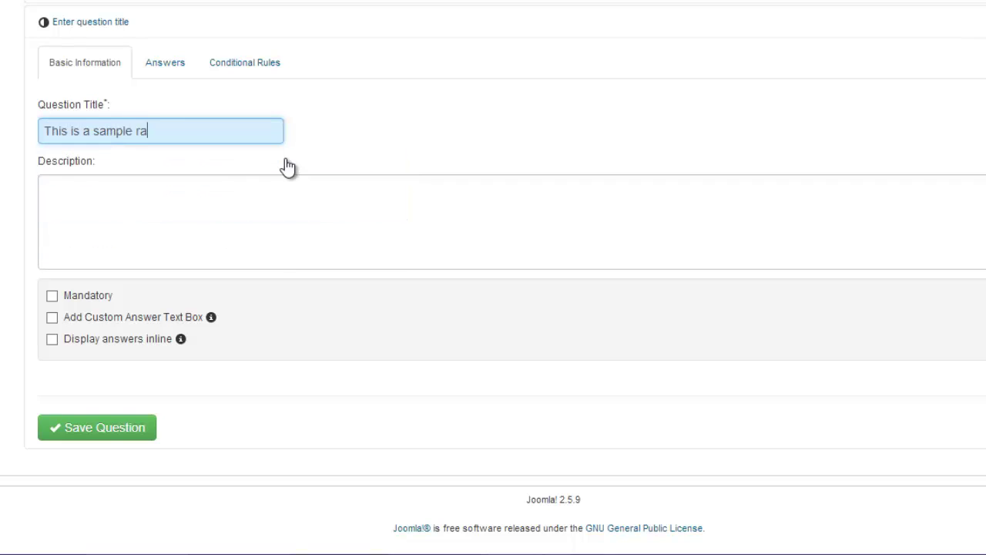
{"action": "type", "text": "dio button question"}
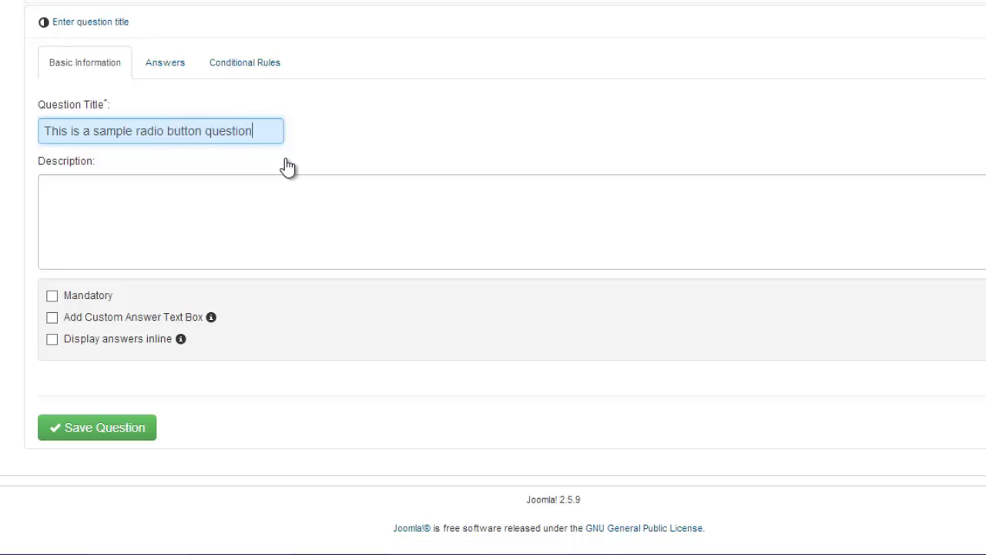
Enter "I can enter description for each question as well." as the radio button question's description
{"action": "left_click", "coordinate": [278, 205]}
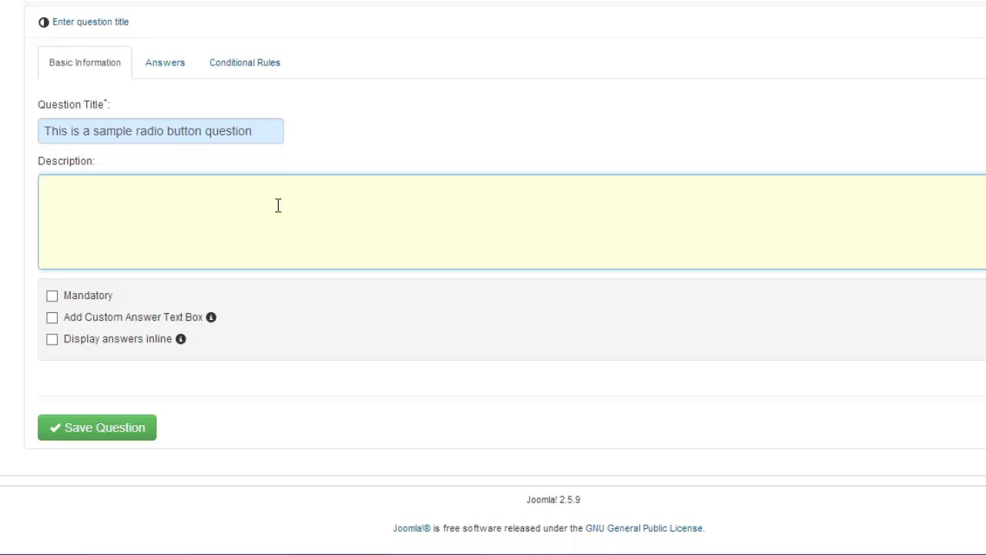
{"action": "type", "text": "I can enter a descript"}
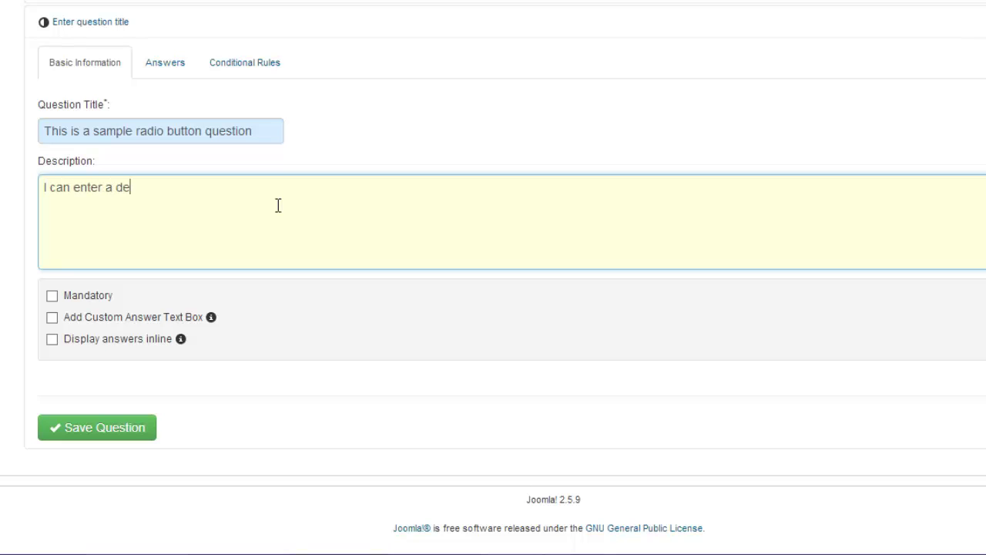
{"action": "key", "text": "BackSpace"}
{"action": "key", "text": "BackSpace"}
{"action": "key", "text": "BackSpace"}
{"action": "key", "text": "BackSpace"}
{"action": "key", "text": "BackSpace"}
{"action": "key", "text": "BackSpace"}
{"action": "key", "text": "BackSpace"}
{"action": "key", "text": "BackSpace"}
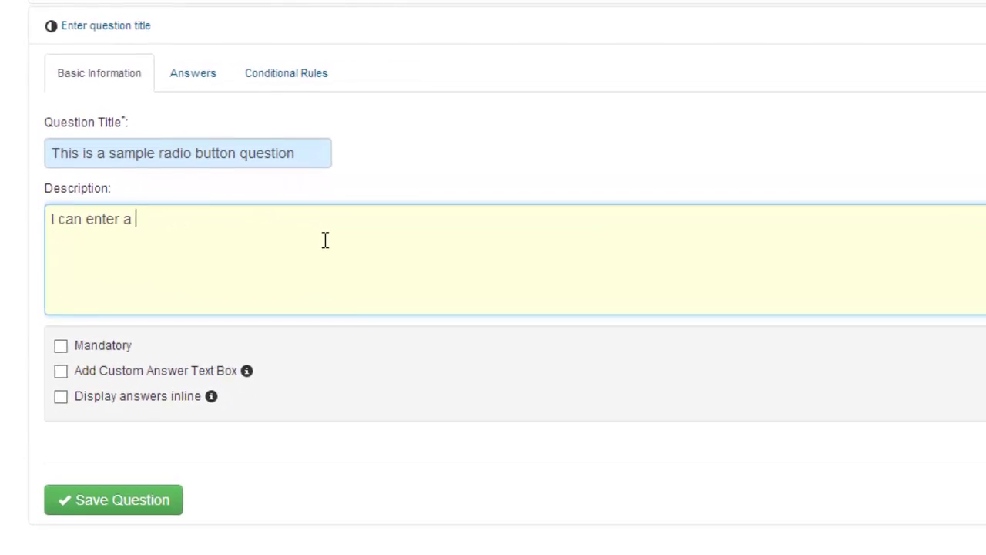
{"action": "key", "text": "BackSpace"}
{"action": "key", "text": "BackSpace"}
{"action": "type", "text": "descripot"}
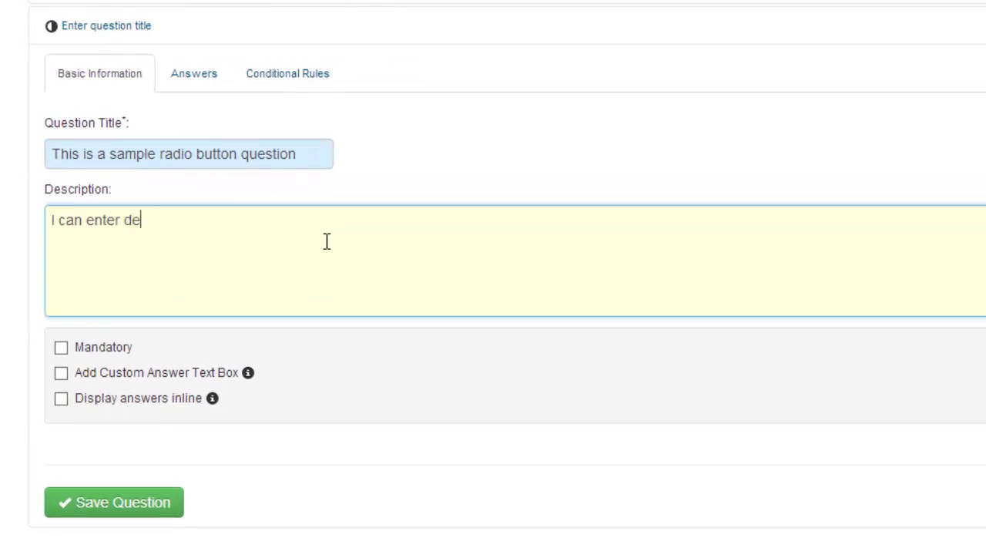
{"action": "key", "text": "BackSpace"}
{"action": "key", "text": "BackSpace"}
{"action": "key", "text": "BackSpace"}
{"action": "type", "text": "ption for each"}
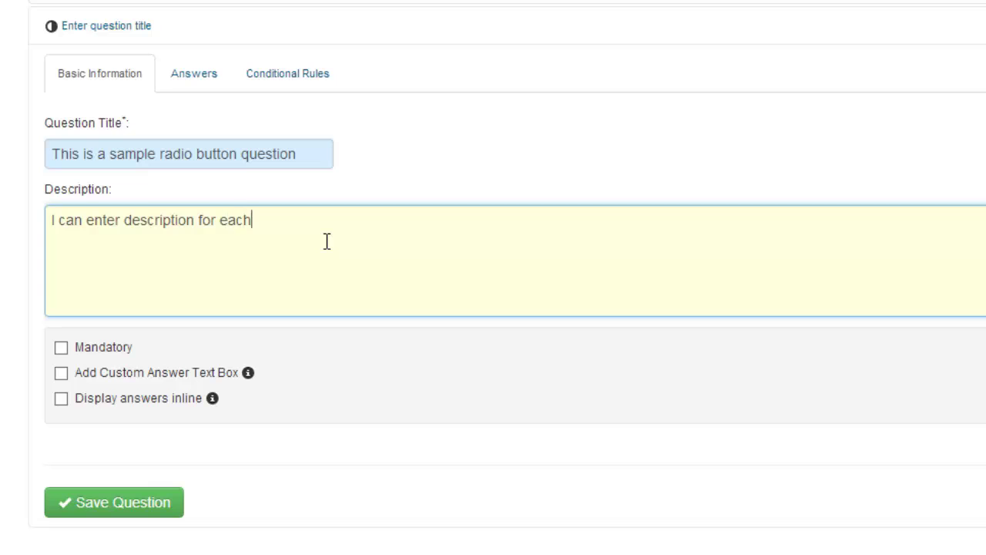
{"action": "type", "text": " question as well."}
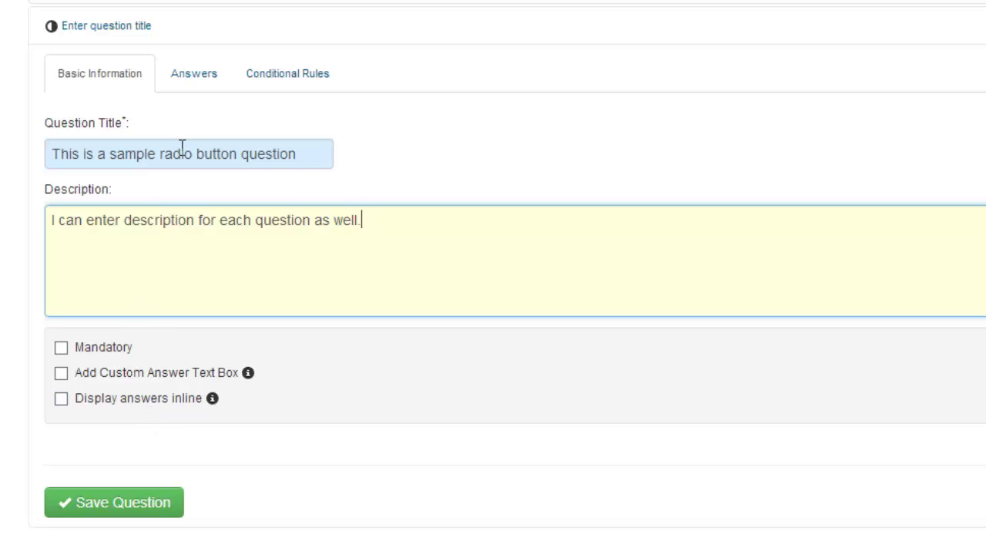
Add three more answers to the radio button question, making four in all
{"action": "left_click", "coordinate": [194, 77]}
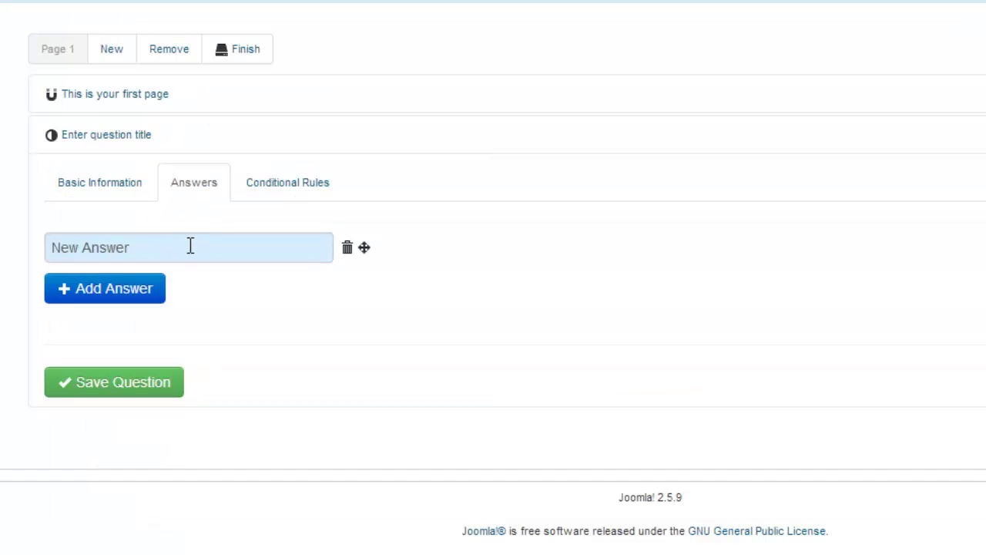
{"action": "left_click", "coordinate": [115, 297]}
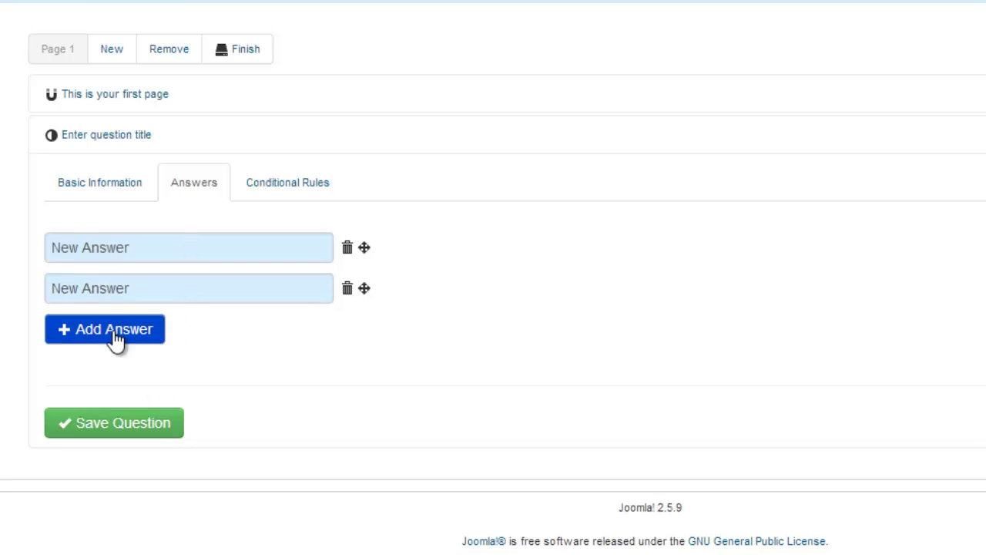
{"action": "left_click", "coordinate": [117, 336]}
{"action": "left_click", "coordinate": [127, 376]}
Name the radio button question's four answers New Answer 1, New Answer 2, New Answer 3 and New Answer 4
{"action": "left_click", "coordinate": [129, 246]}
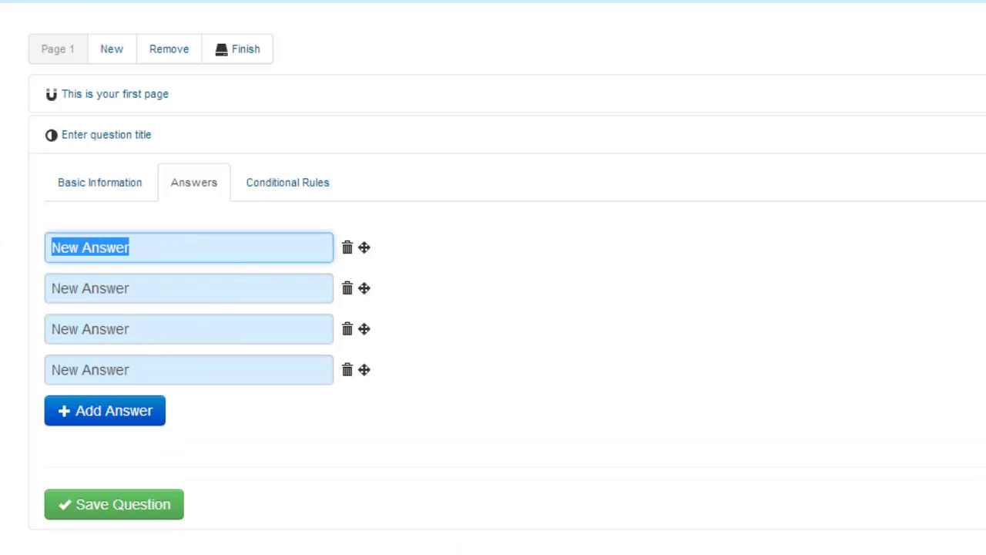
{"action": "left_click", "coordinate": [229, 255]}
{"action": "type", "text": "1"}
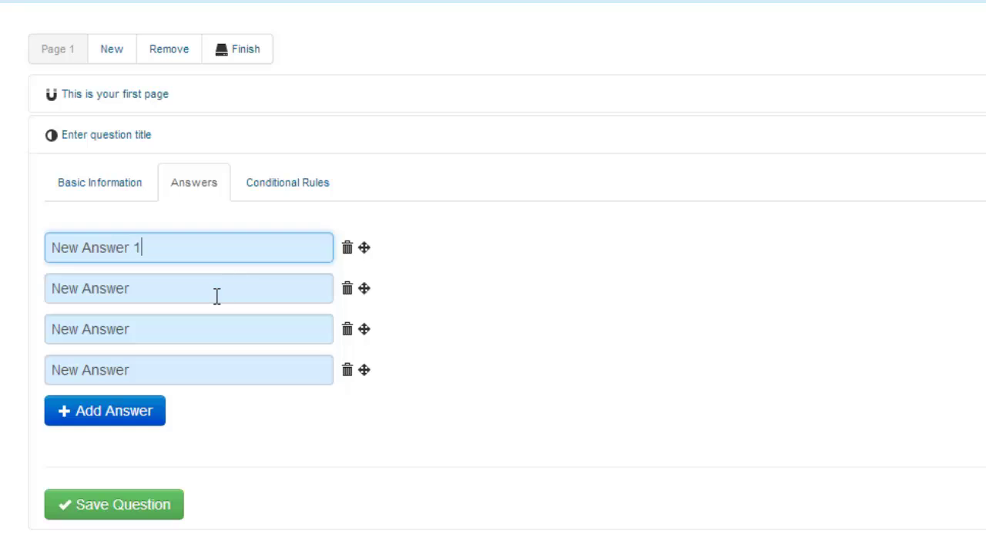
{"action": "left_click", "coordinate": [211, 289]}
{"action": "type", "text": "2"}
{"action": "left_click", "coordinate": [179, 328]}
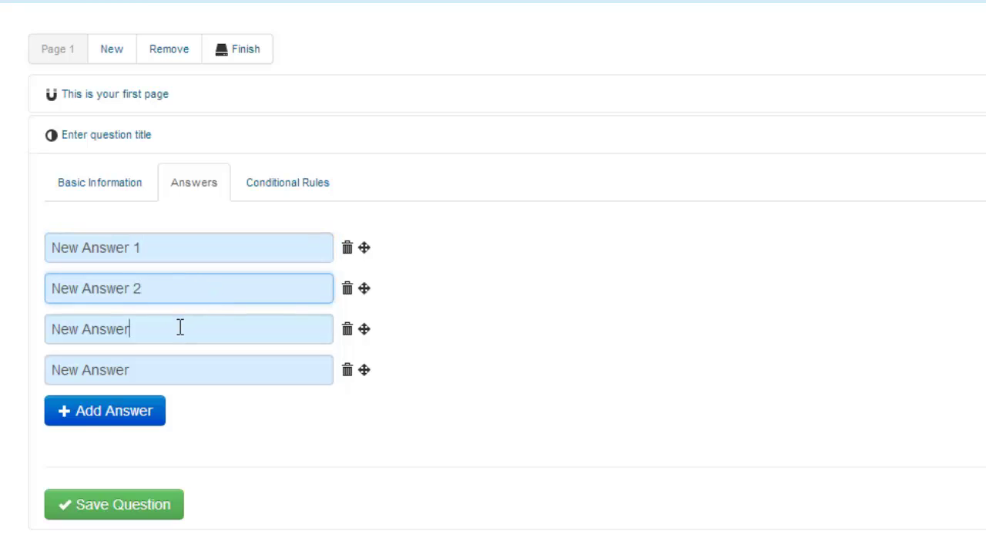
{"action": "type", "text": "3"}
{"action": "left_click", "coordinate": [178, 367]}
{"action": "type", "text": "4"}
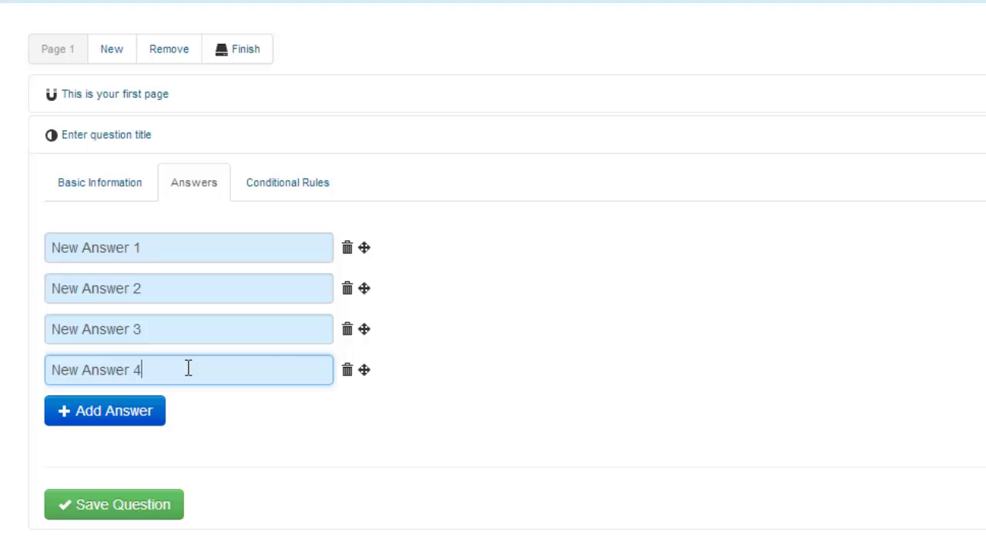
{"action": "left_click", "coordinate": [364, 370]}
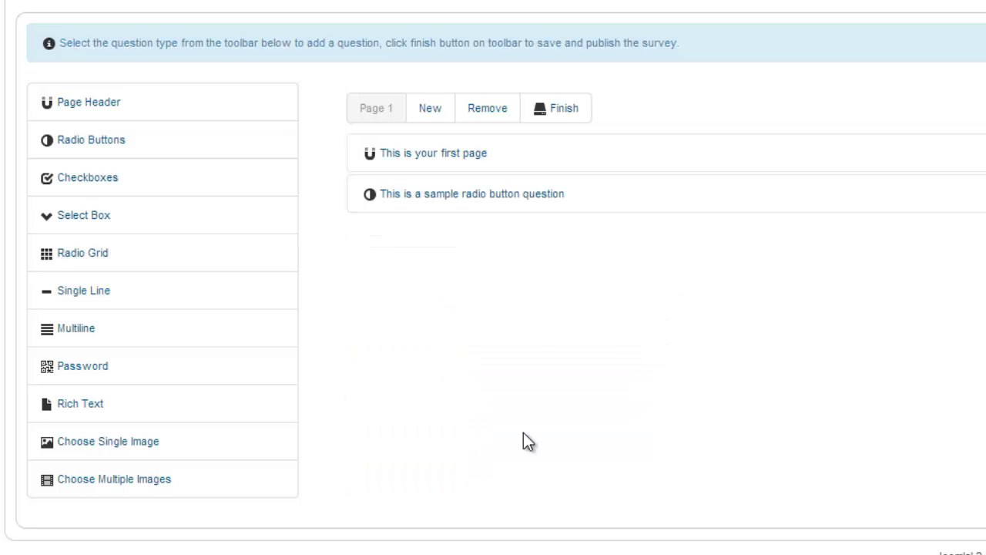
Reopen the radio button question and examine its answers and the available conditional rule conditions
{"action": "left_click", "coordinate": [511, 194]}
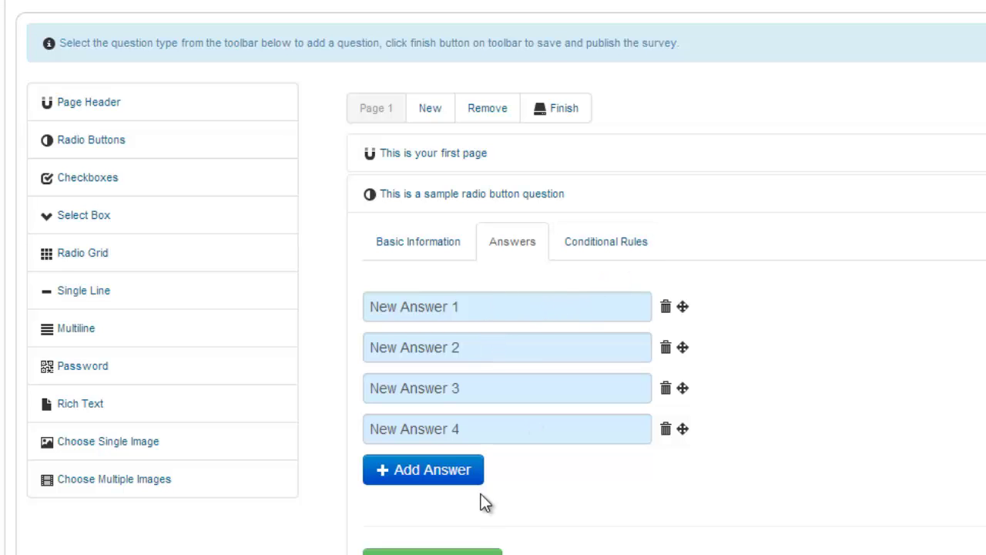
{"action": "left_click", "coordinate": [620, 248]}
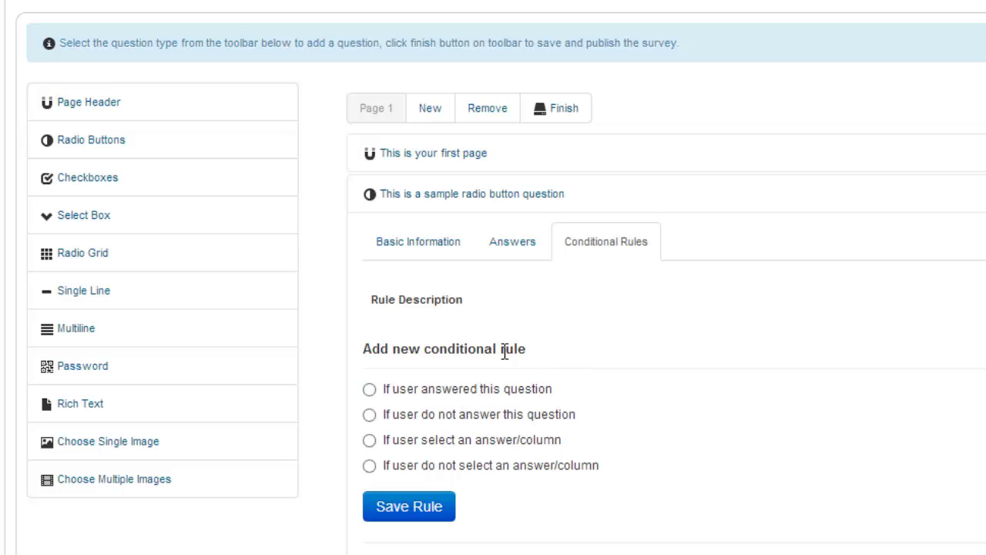
{"action": "scroll", "coordinate": [508, 347], "scroll_direction": "down", "scroll_amount": 1}
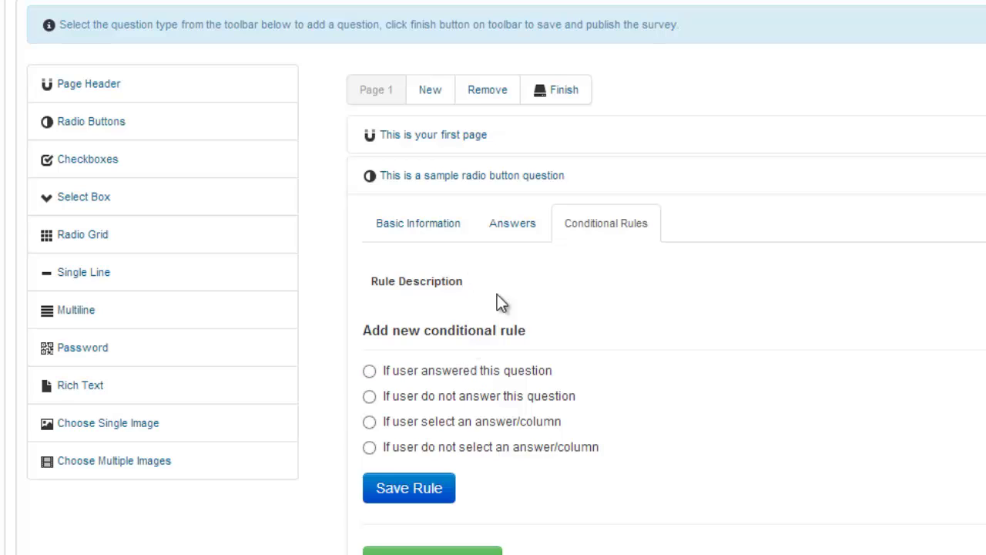
{"action": "left_click", "coordinate": [514, 226]}
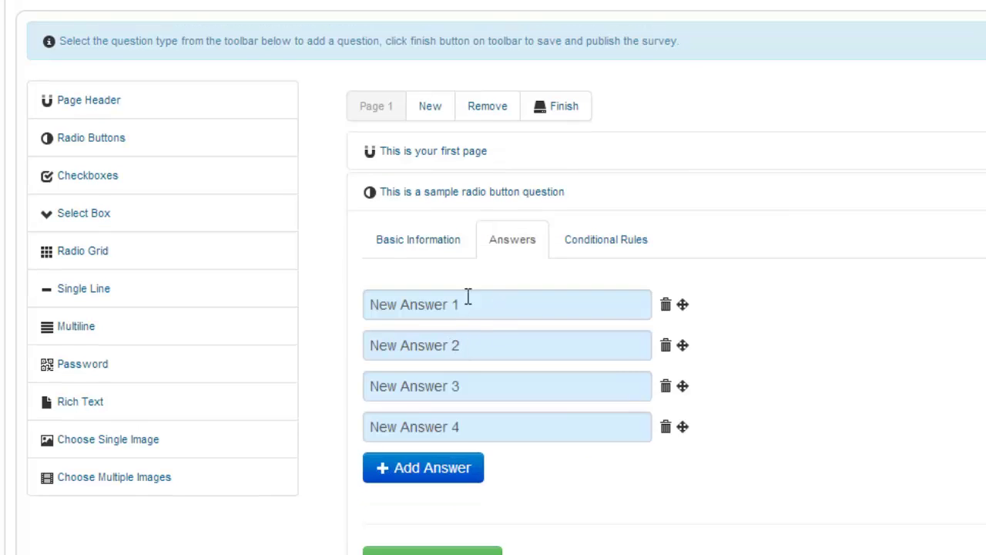
{"action": "left_click", "coordinate": [611, 245]}
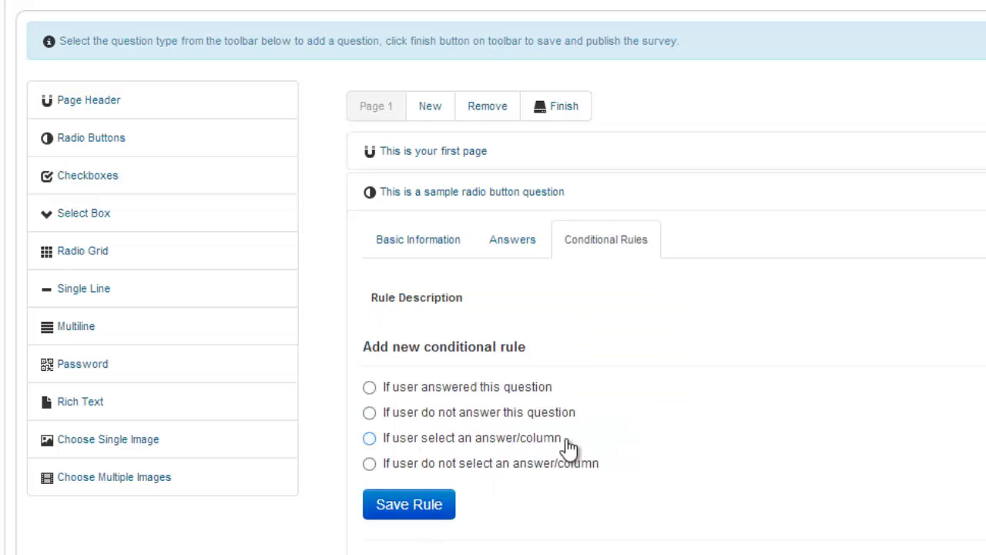
Try a conditional rule that skips to Page 1 if the user answered the radio button question
{"action": "left_click", "coordinate": [488, 389]}
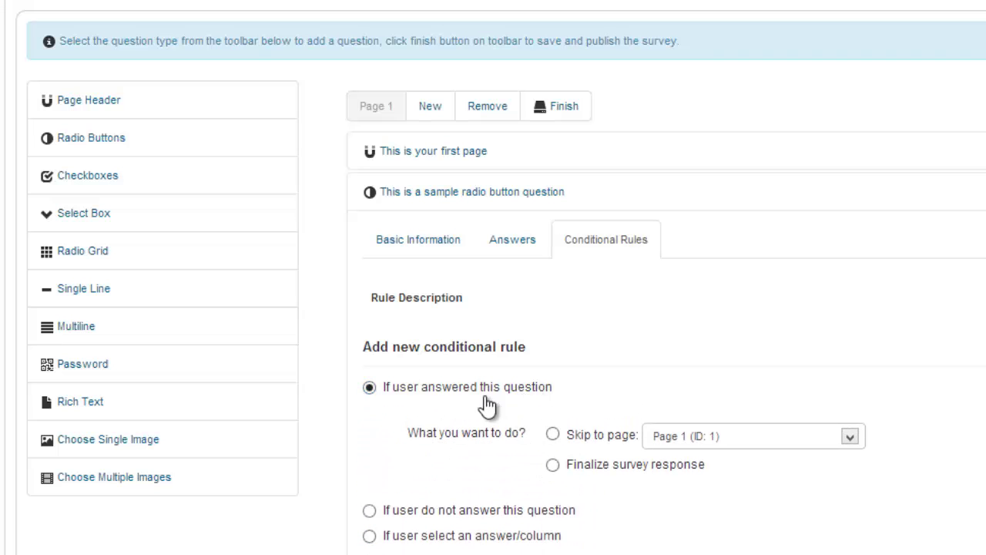
{"action": "left_click", "coordinate": [568, 436]}
{"action": "left_click", "coordinate": [767, 439]}
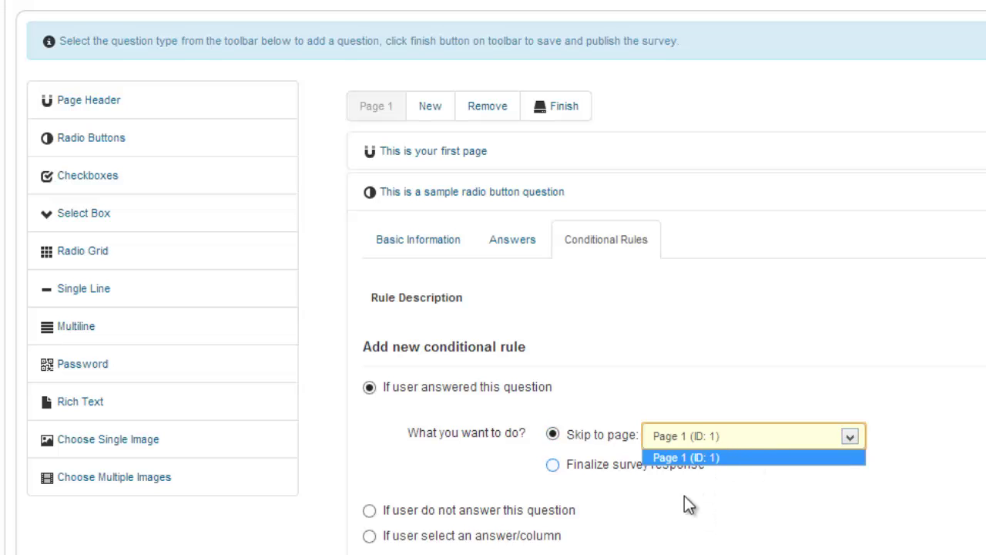
{"action": "left_click", "coordinate": [683, 457]}
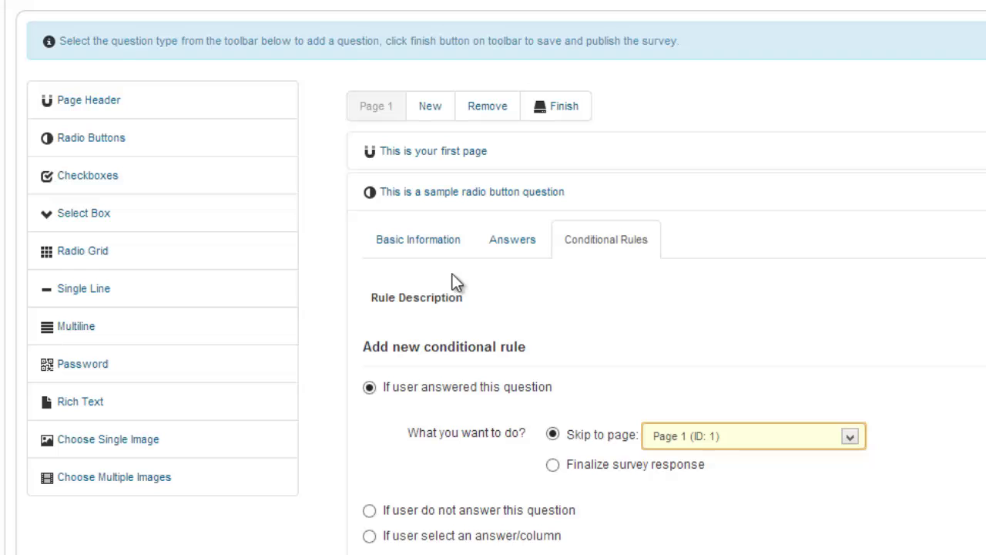
Try a conditional rule that finalizes the survey response if the user does not answer the question
{"action": "left_click", "coordinate": [451, 245]}
{"action": "left_click", "coordinate": [491, 252]}
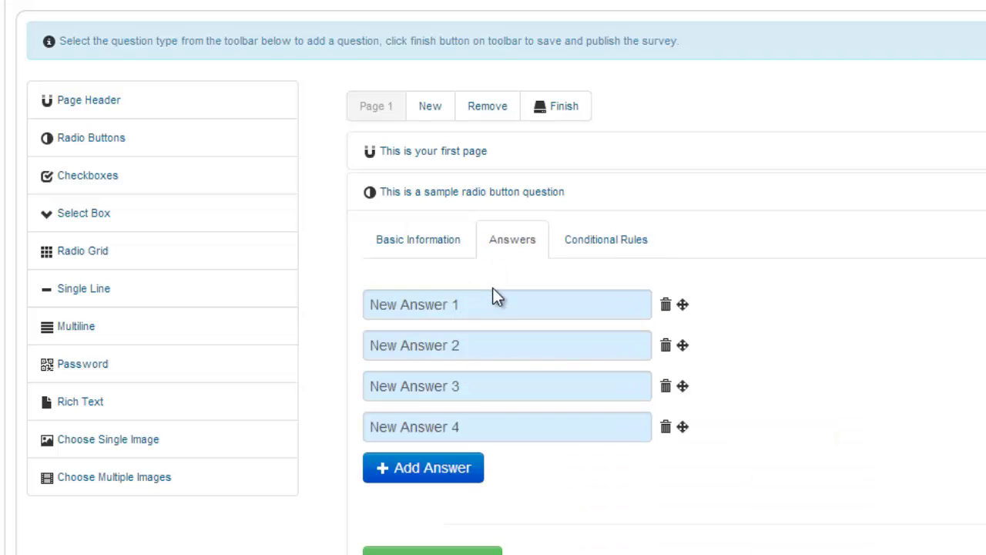
{"action": "left_click", "coordinate": [628, 253]}
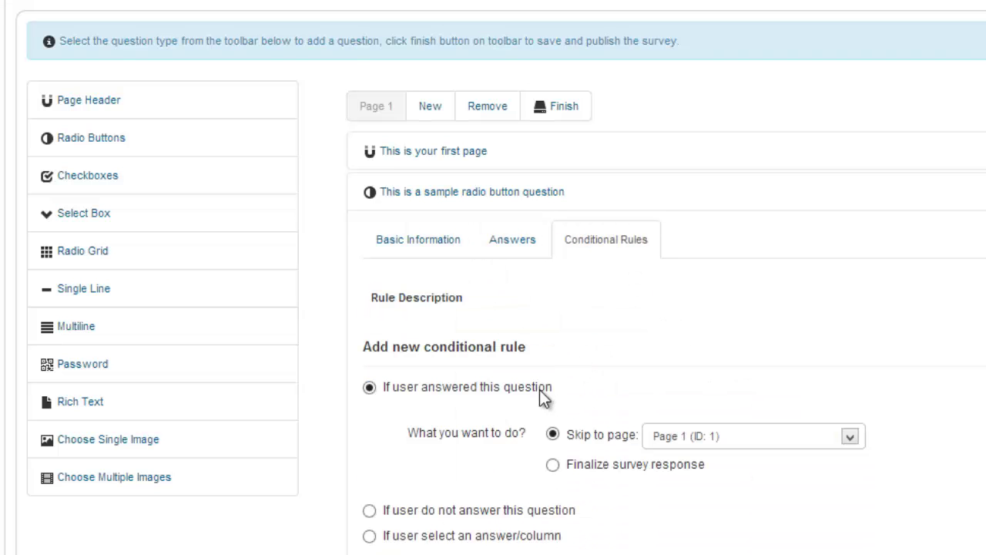
{"action": "left_click", "coordinate": [435, 504]}
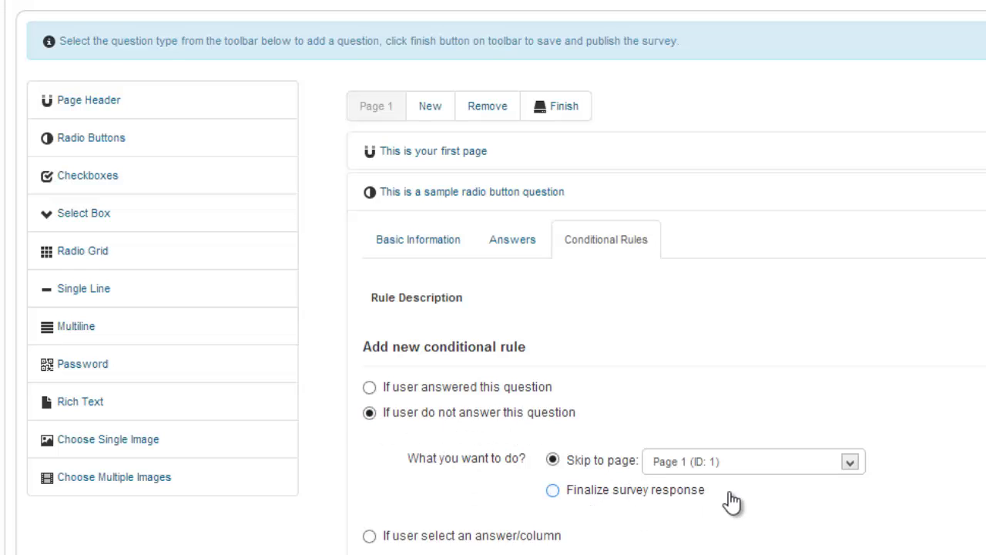
{"action": "left_click", "coordinate": [606, 493]}
Examine the rule condition for a user selecting an answer, comparing its answer choices with the question's answers
{"action": "left_click", "coordinate": [440, 535]}
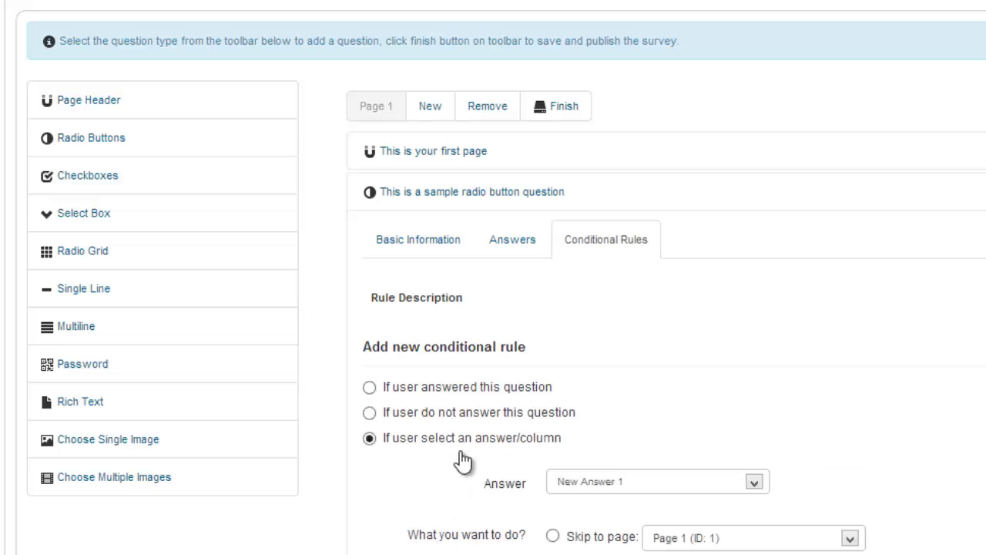
{"action": "left_click", "coordinate": [502, 254]}
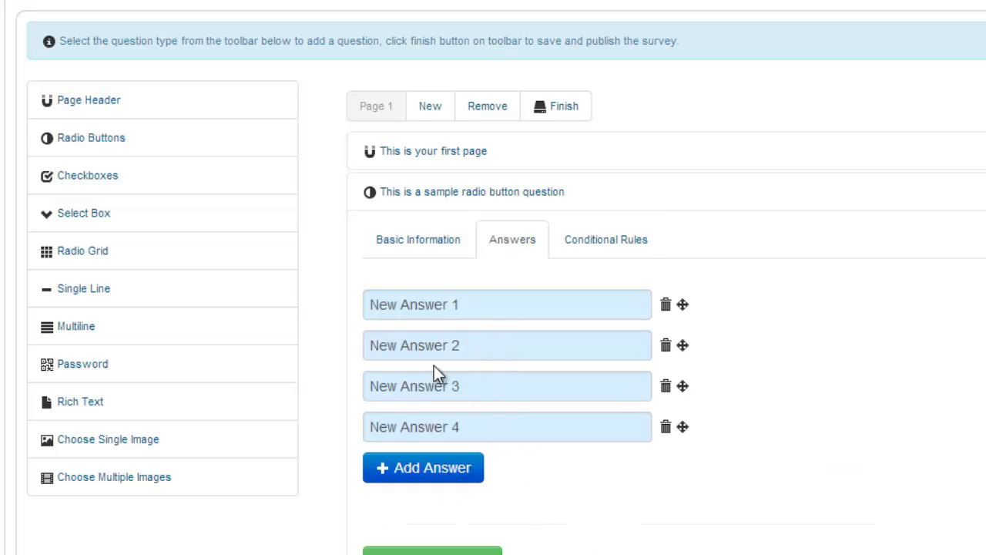
{"action": "left_click", "coordinate": [609, 245]}
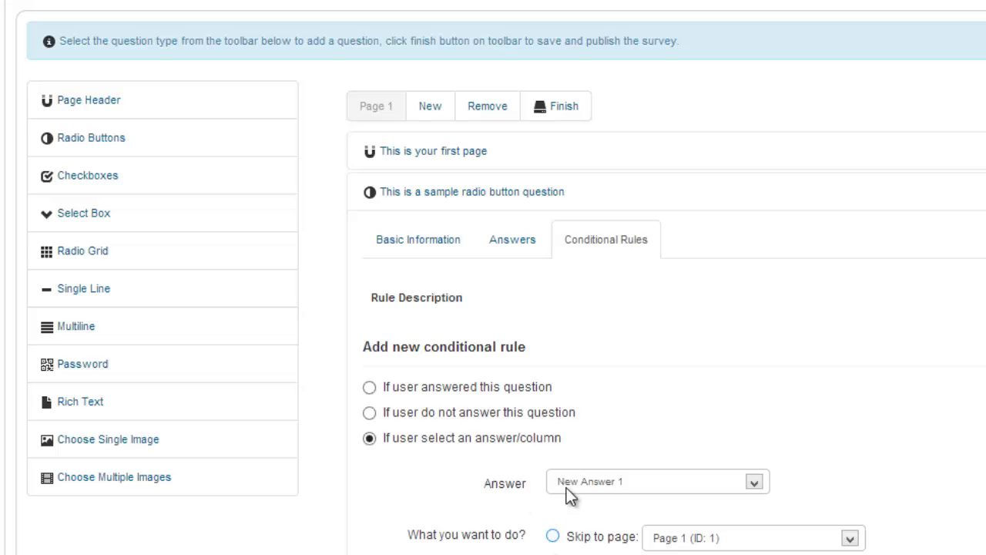
{"action": "left_click", "coordinate": [649, 481]}
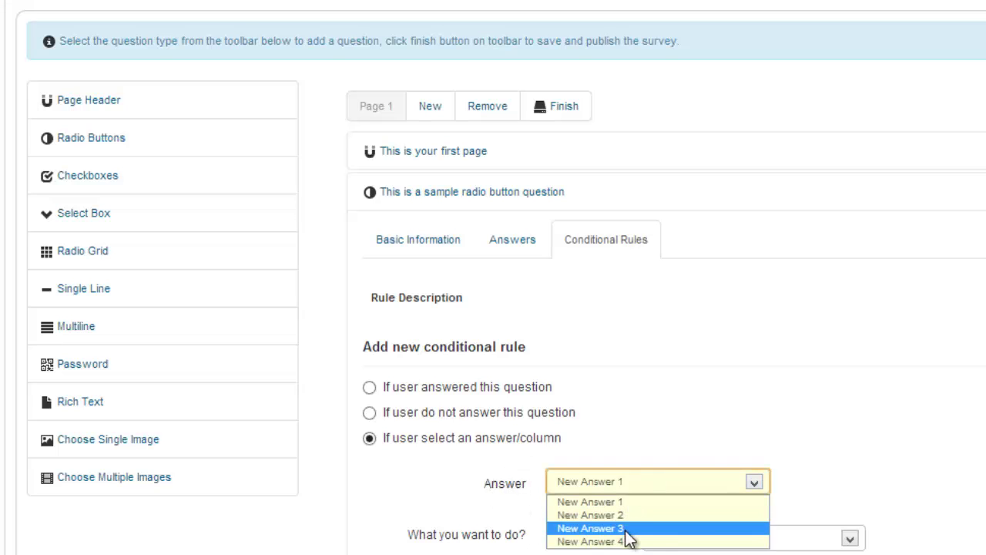
{"action": "left_click", "coordinate": [482, 413]}
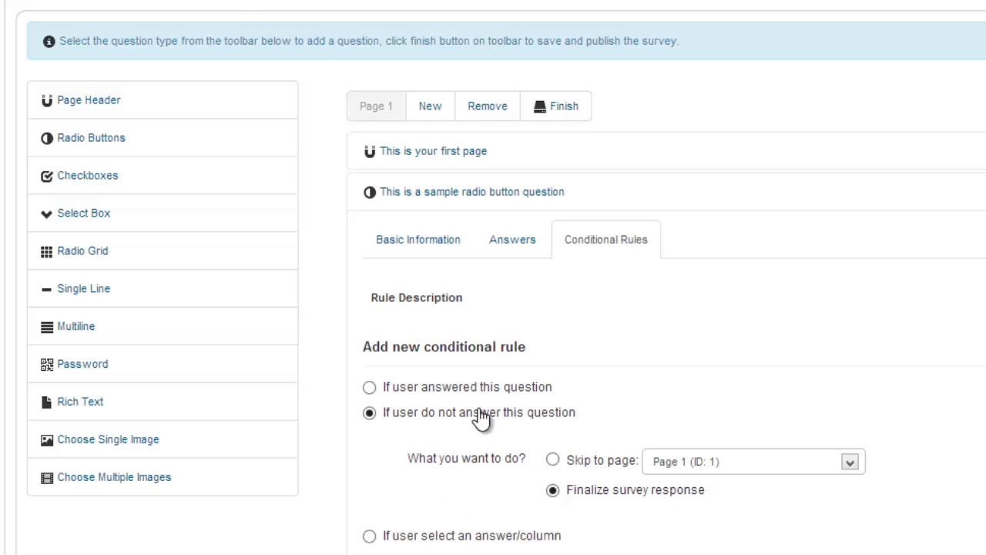
{"action": "left_click", "coordinate": [511, 240]}
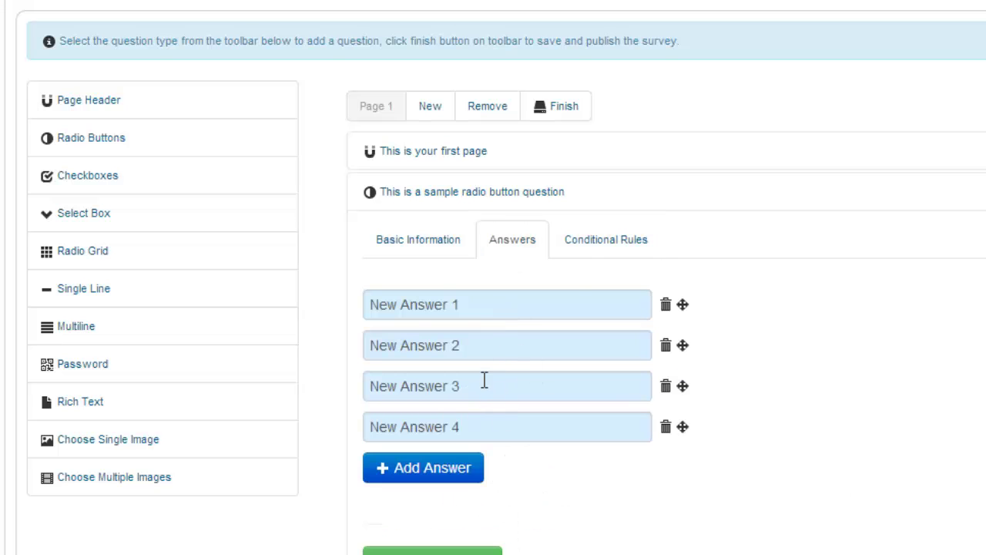
{"action": "left_click", "coordinate": [597, 248]}
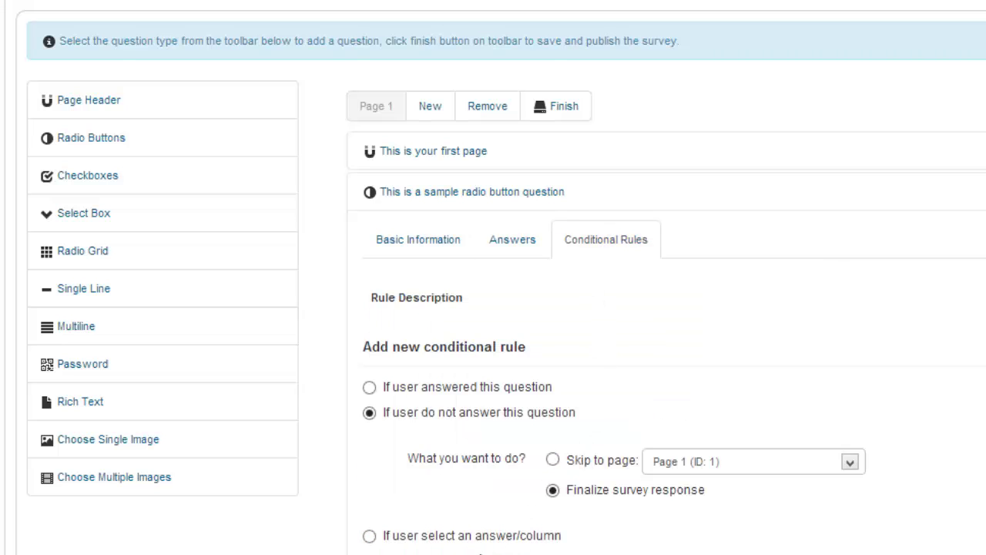
Try the condition for a user not selecting New Answer 1 and examine its follow-up actions
{"action": "left_click", "coordinate": [493, 553]}
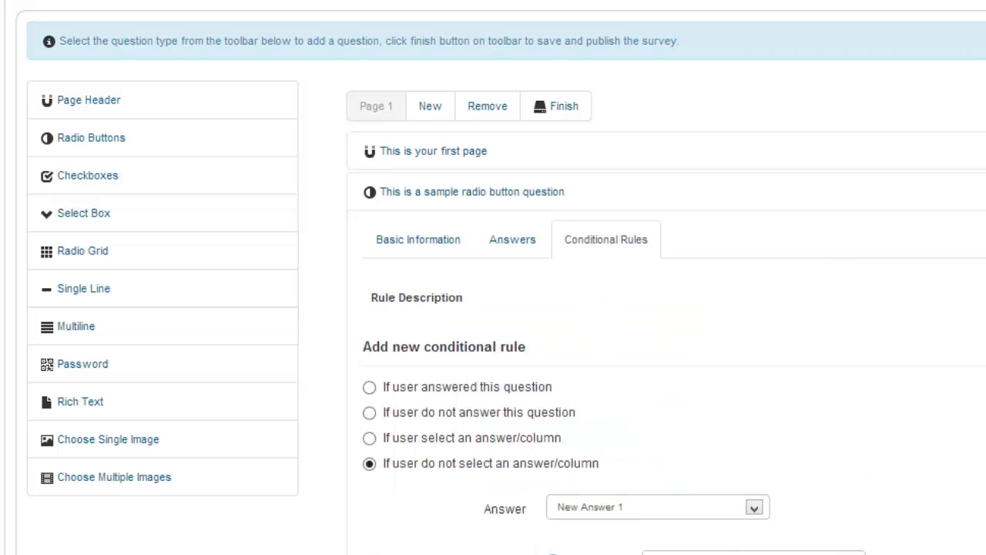
{"action": "left_click", "coordinate": [610, 511]}
{"action": "left_click", "coordinate": [604, 526]}
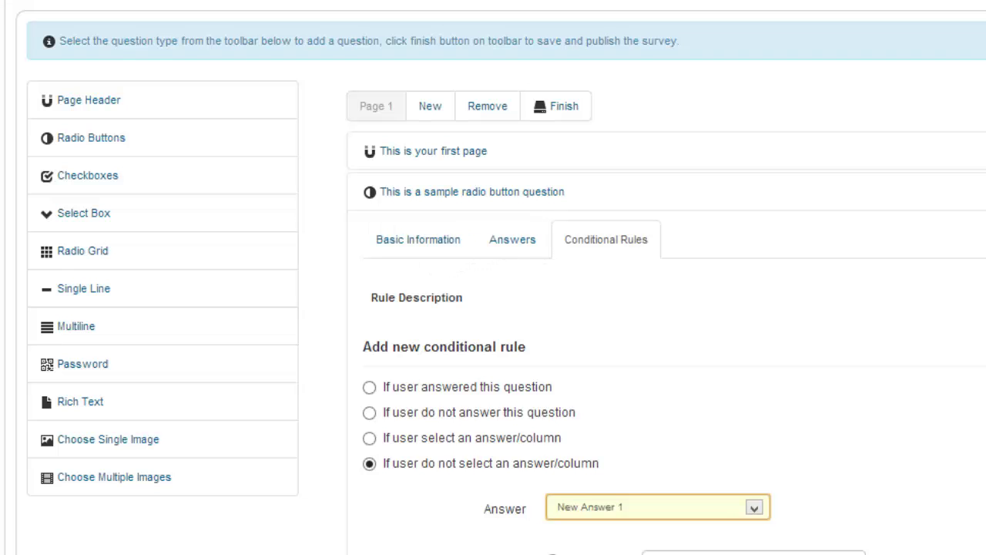
{"action": "scroll", "coordinate": [436, 507], "scroll_direction": "down", "scroll_amount": 2}
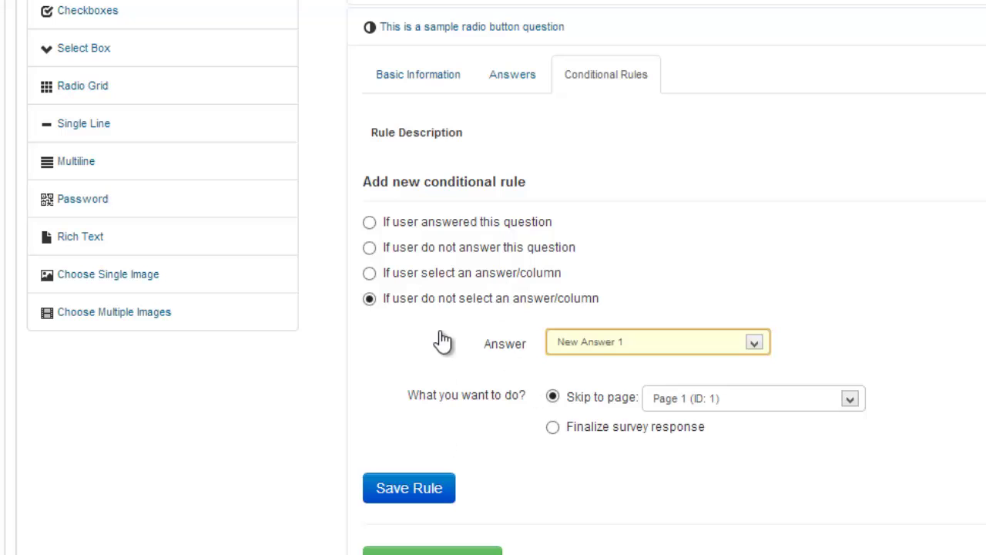
{"action": "left_click", "coordinate": [512, 77]}
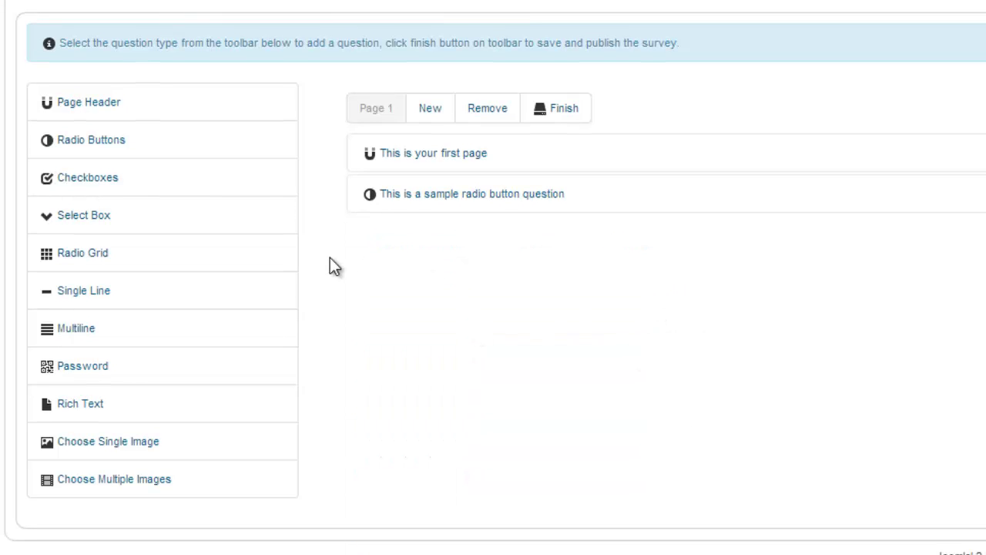
Add a checkboxes question to Page 1 and title it "This is a sample checkboxes question"
{"action": "left_click", "coordinate": [205, 190]}
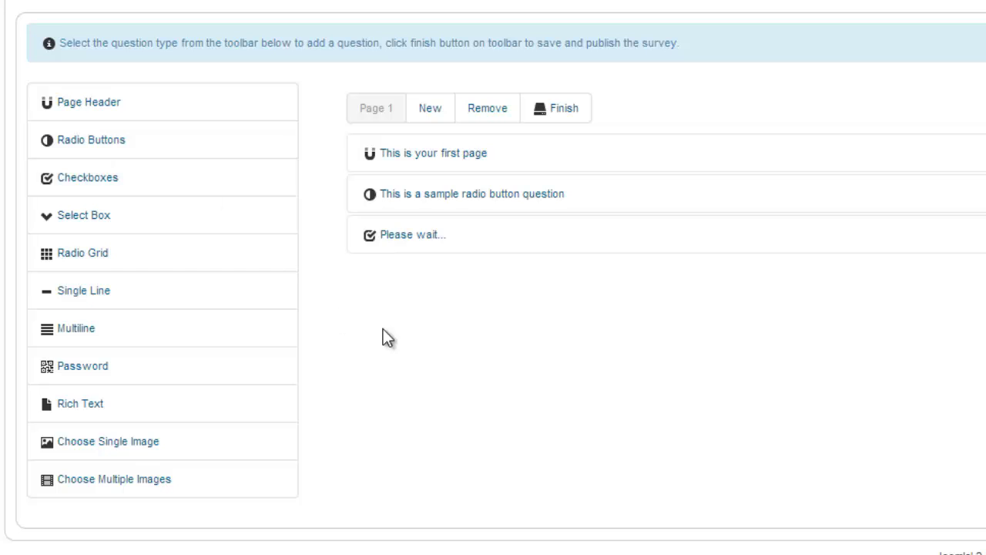
{"action": "scroll", "coordinate": [562, 345], "scroll_direction": "down", "scroll_amount": 2}
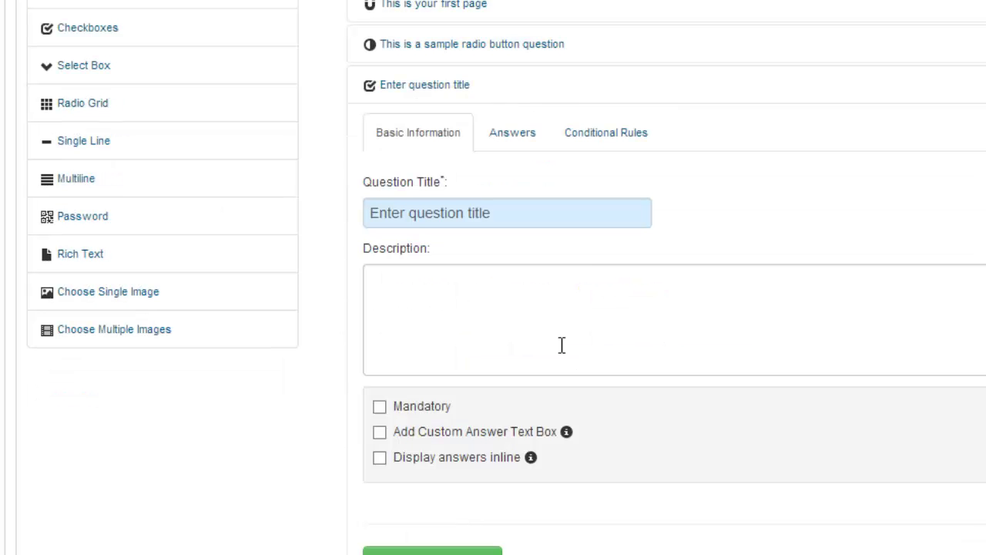
{"action": "left_click_drag", "start_coordinate": [515, 213], "coordinate": [302, 209]}
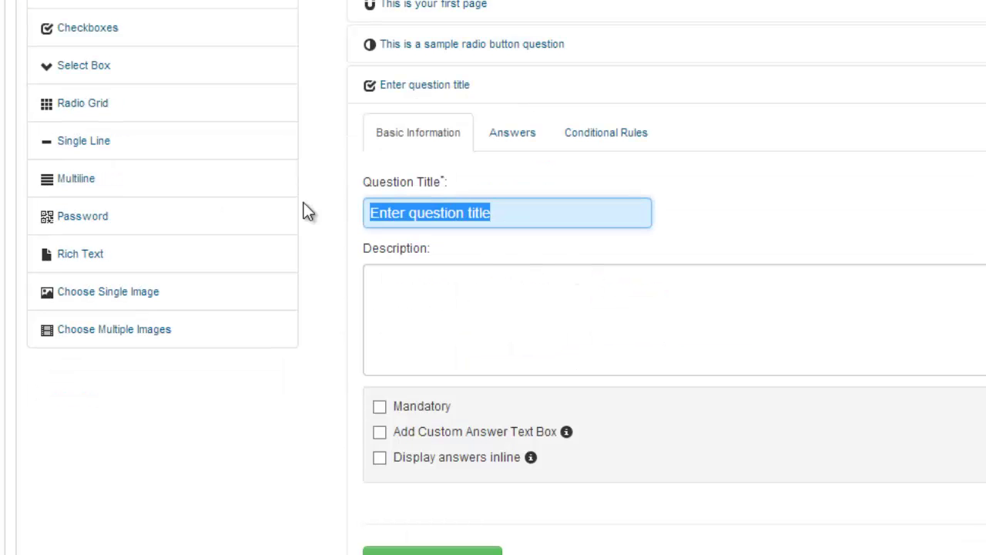
{"action": "type", "text": "This is a ss"}
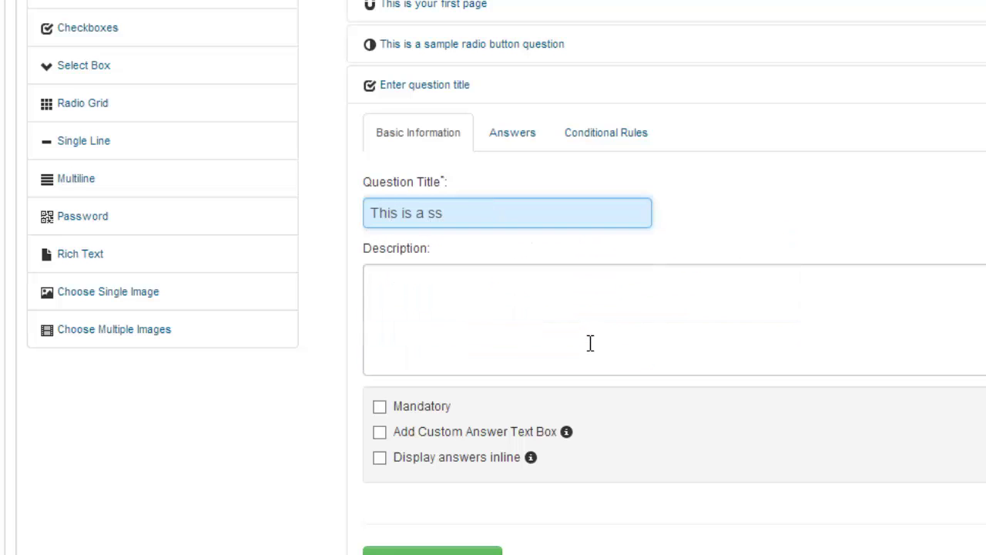
{"action": "key", "text": "BackSpace"}
{"action": "type", "text": "ample"}
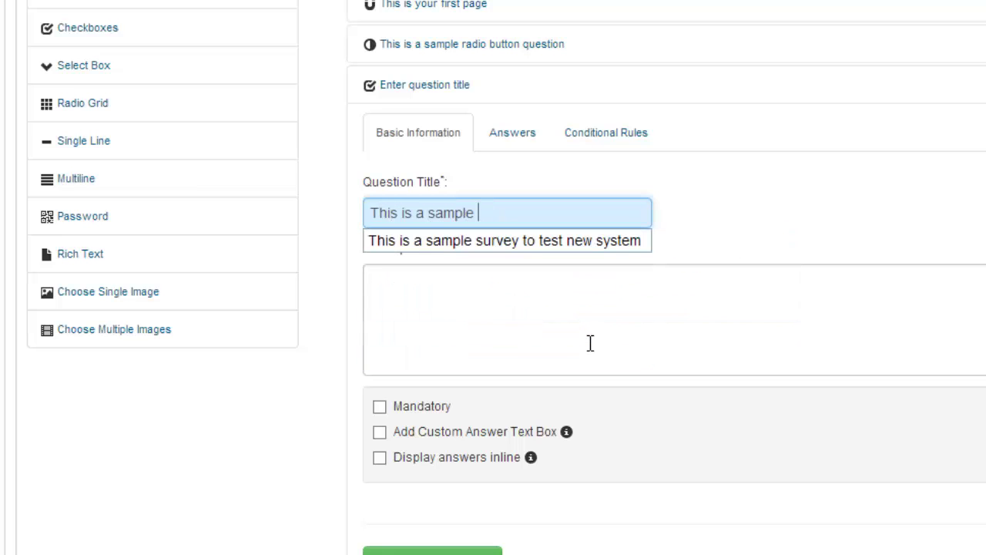
{"action": "type", "text": "cye"}
{"action": "key", "text": "BackSpace"}
{"action": "key", "text": "BackSpace"}
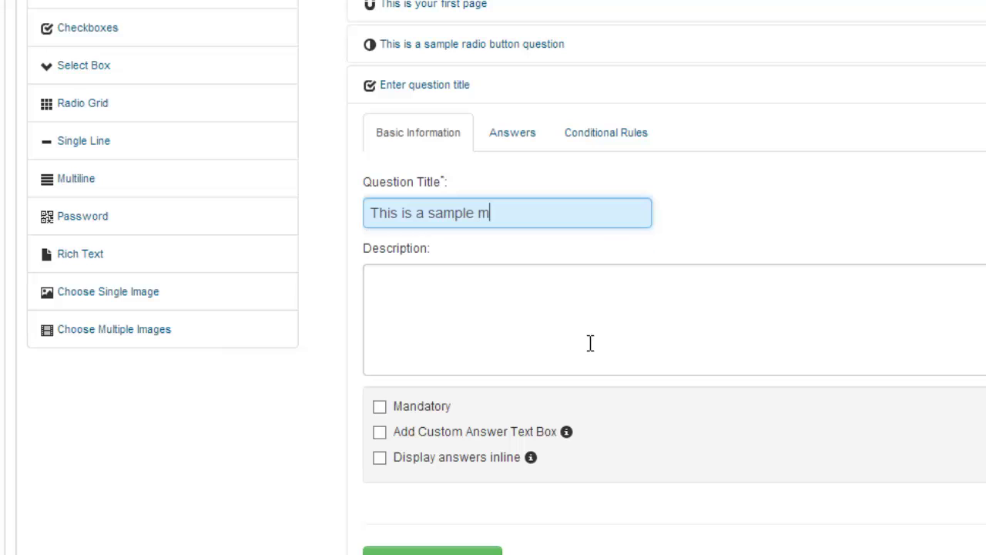
{"action": "type", "text": "ultiselect"}
{"action": "key", "text": "ctrl+BackSpace"}
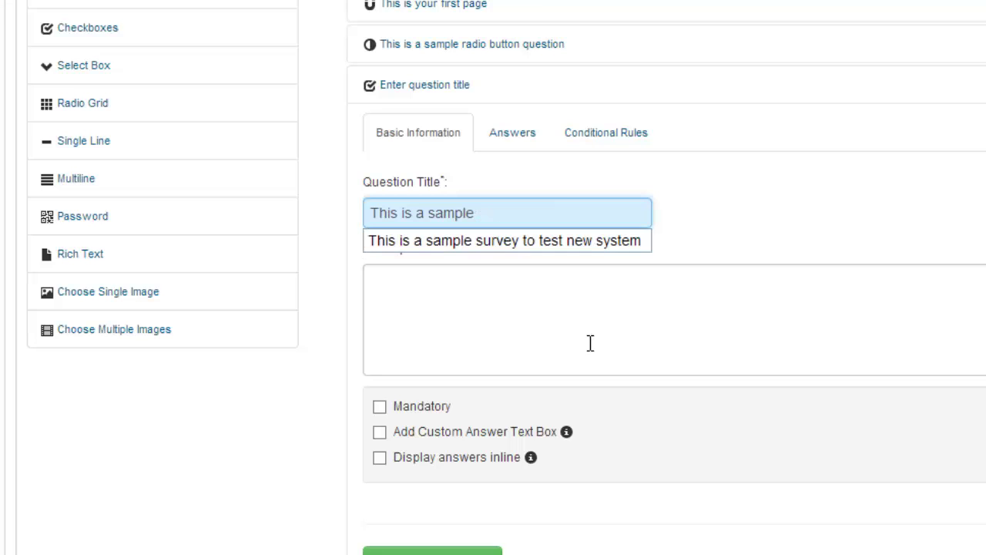
{"action": "type", "text": "checkboxes"}
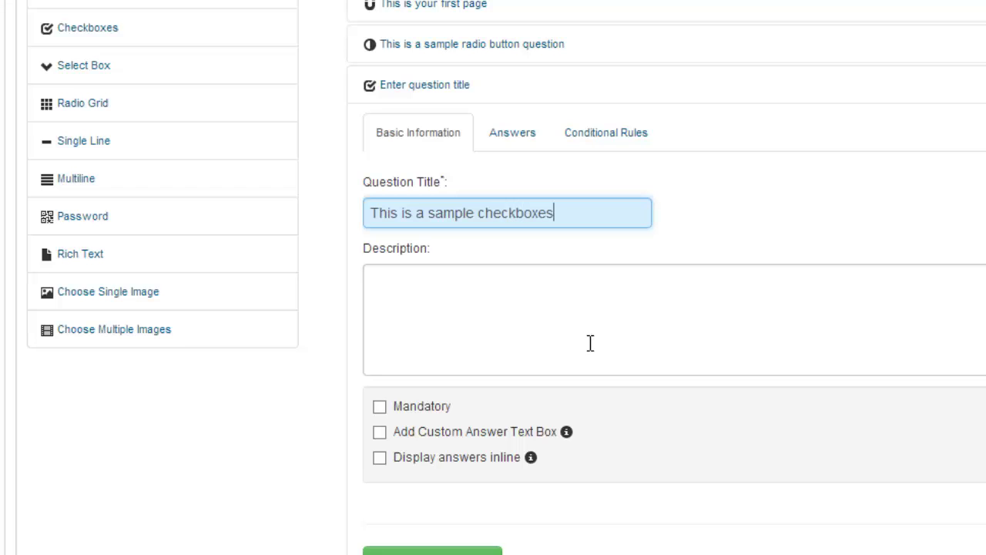
{"action": "type", "text": " question"}
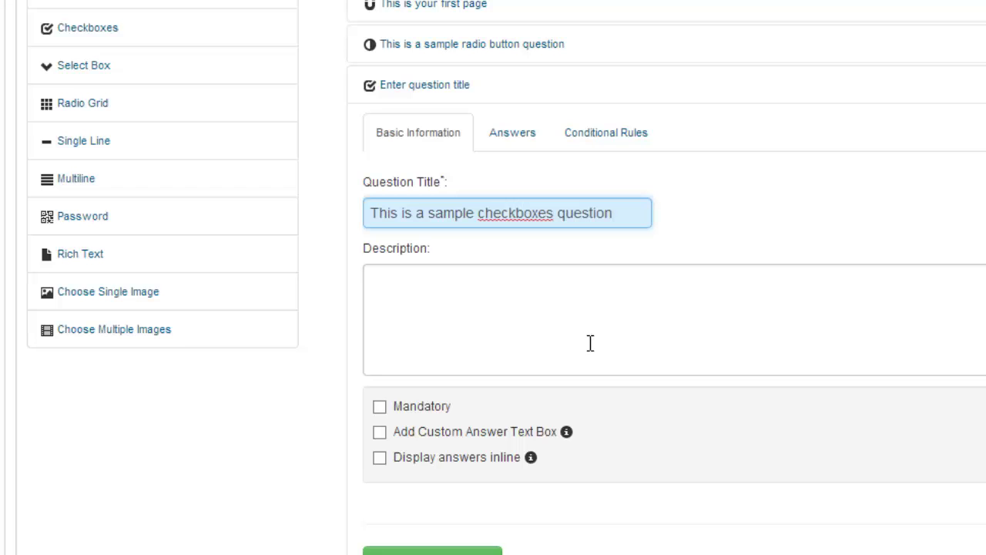
Enter "And here is the description" as the checkboxes question's description
{"action": "left_click", "coordinate": [590, 343]}
{"action": "type", "text": "And "}
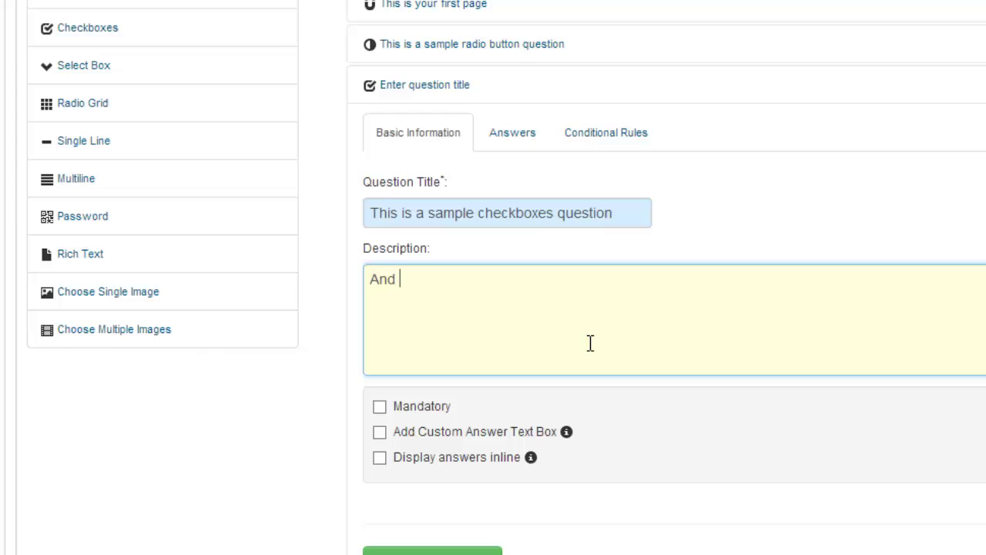
{"action": "type", "text": "here is the description"}
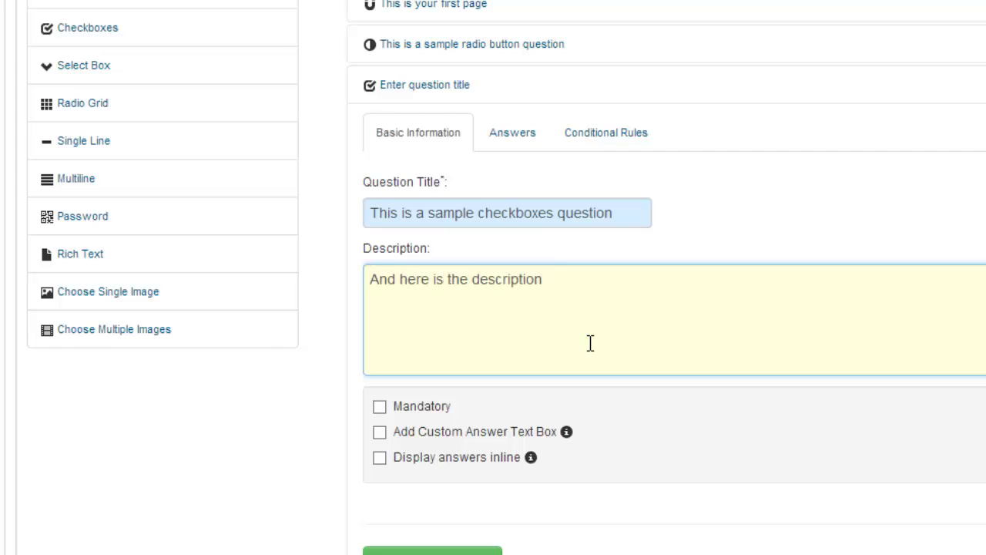
Add two more answers to the checkboxes question, making three in all
{"action": "left_click", "coordinate": [513, 143]}
{"action": "left_click", "coordinate": [433, 388]}
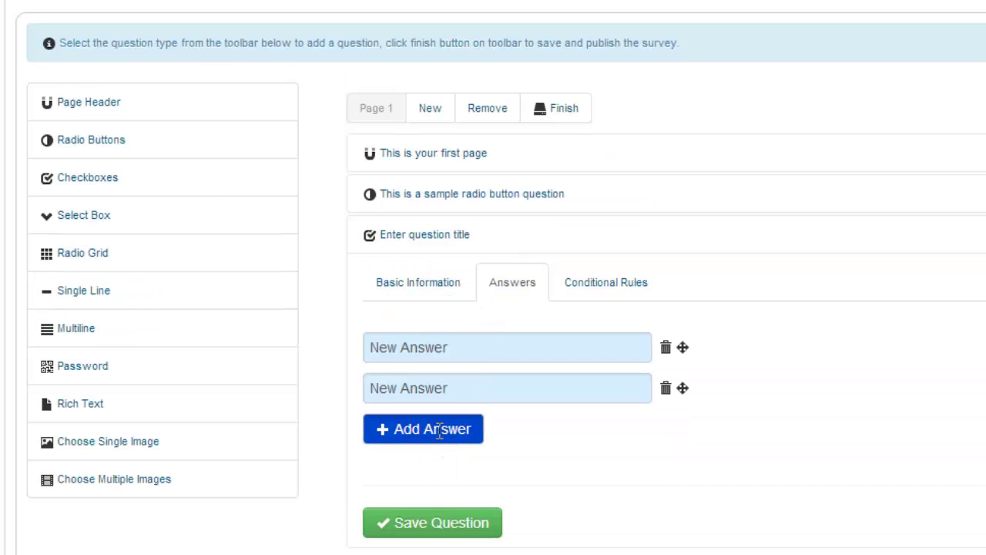
{"action": "left_click", "coordinate": [432, 427]}
{"action": "left_click", "coordinate": [497, 356]}
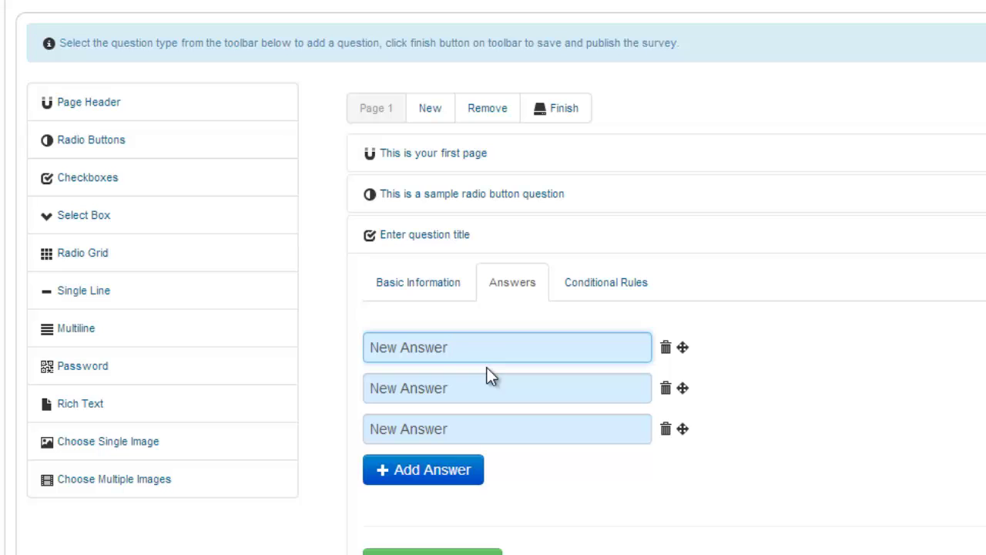
Label the first two answers of the checkboxes question New Answer 1 and New Answer 2, and save the question
{"action": "type", "text": "1"}
{"action": "left_click", "coordinate": [476, 383]}
{"action": "type", "text": "2"}
{"action": "left_click", "coordinate": [486, 430]}
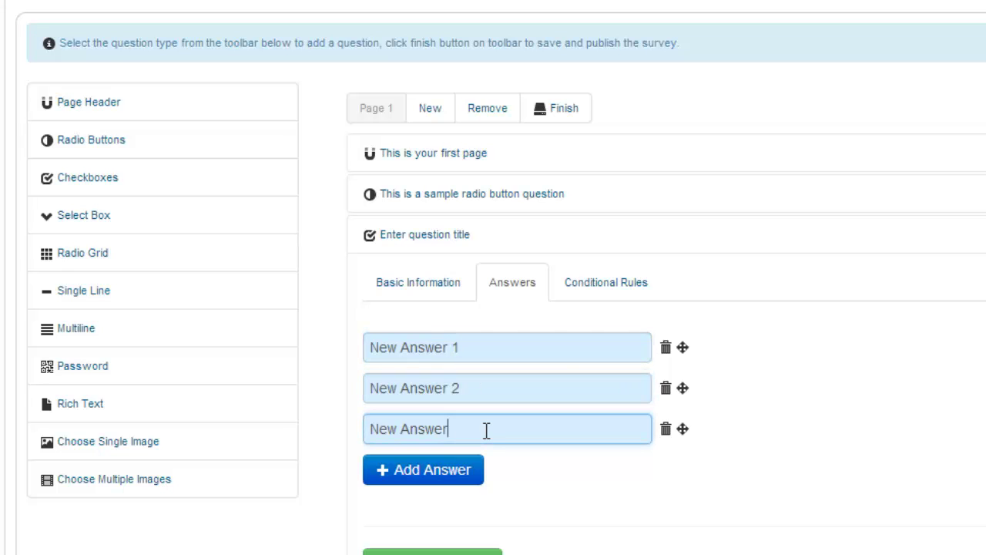
{"action": "left_click", "coordinate": [432, 552]}
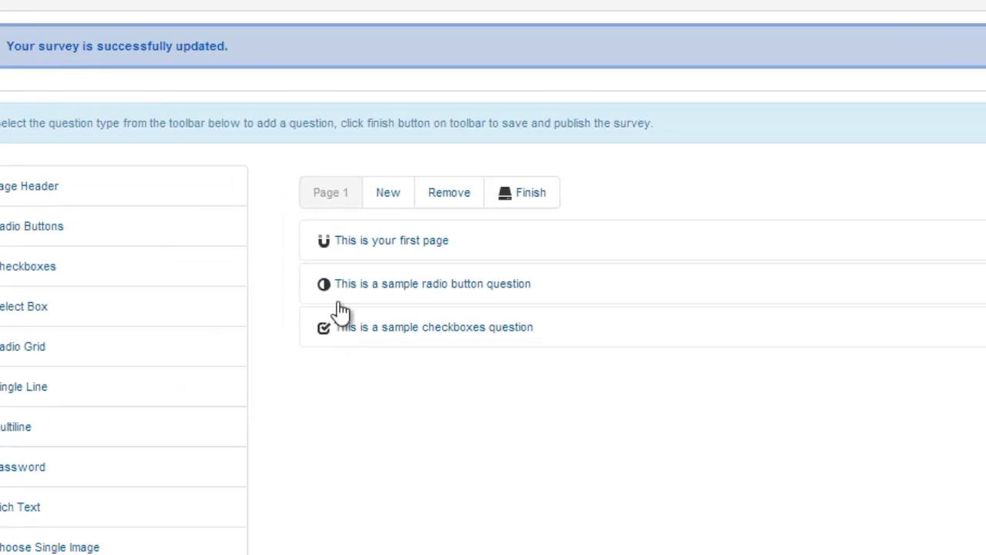
Add a second page with a multiline question titled "Please enter your feedback"
{"action": "left_click", "coordinate": [413, 260]}
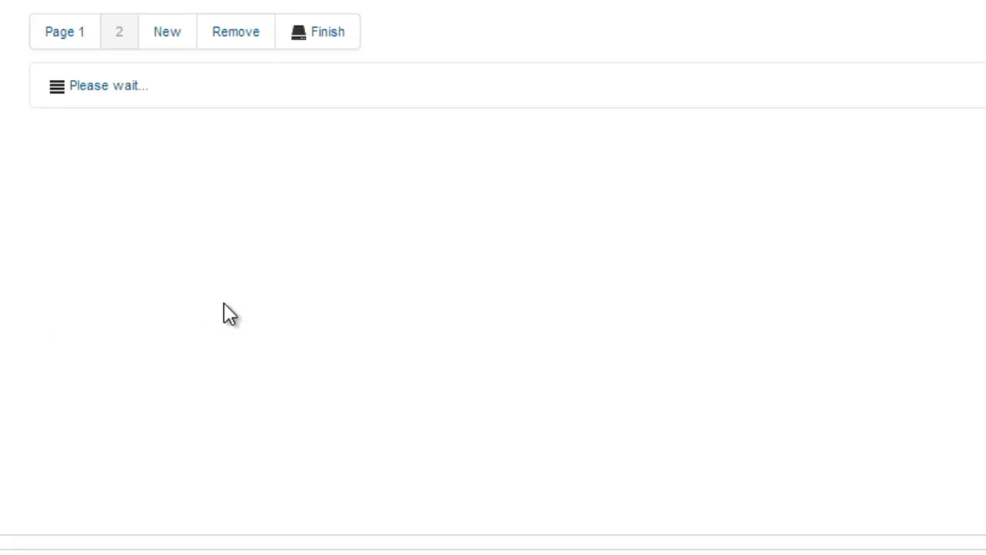
{"action": "left_click_drag", "start_coordinate": [208, 168], "coordinate": [52, 169]}
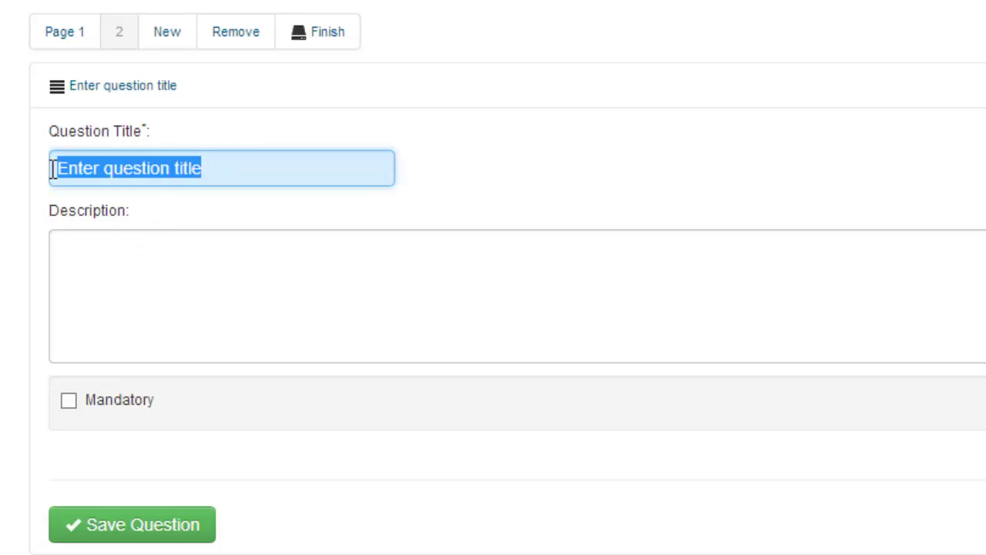
{"action": "type", "text": "Please en"}
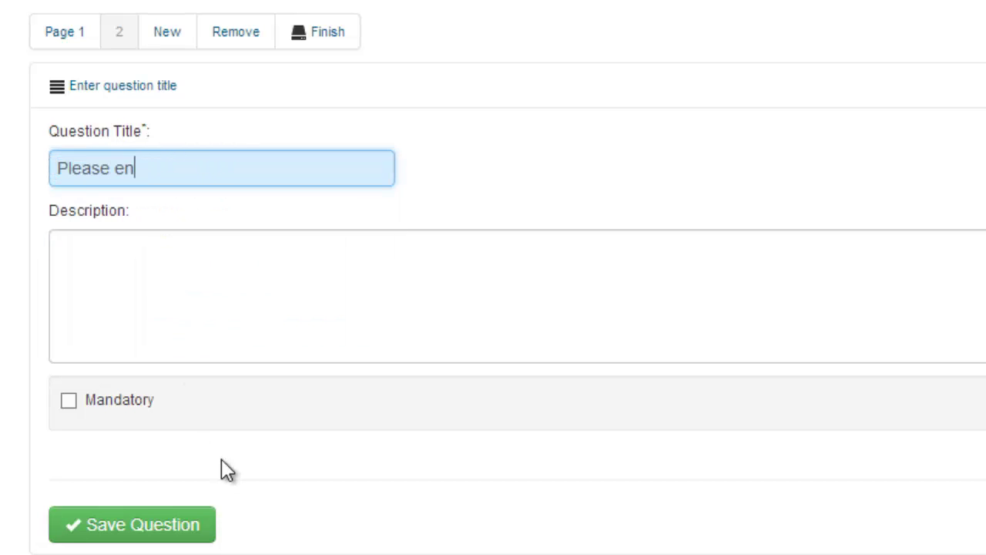
{"action": "type", "text": "ter your feedback"}
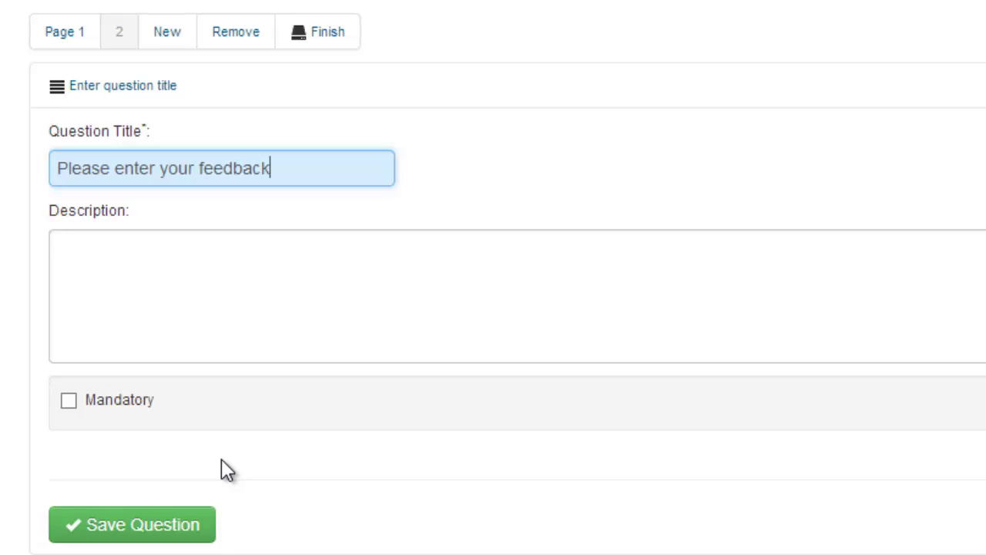
Enter "We value your feedback" as the multiline question's description, make it mandatory and save the question
{"action": "left_click", "coordinate": [236, 260]}
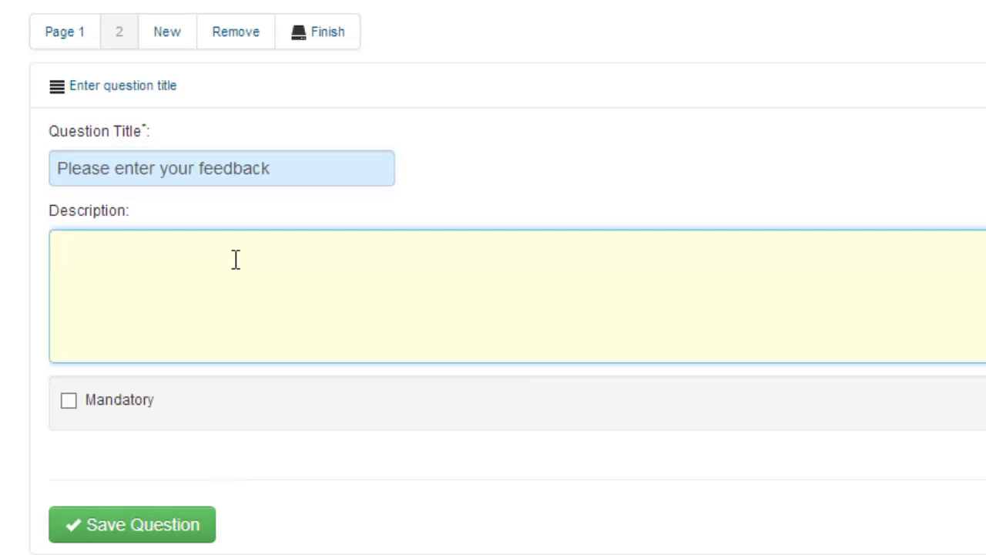
{"action": "type", "text": "We value your feedvack"}
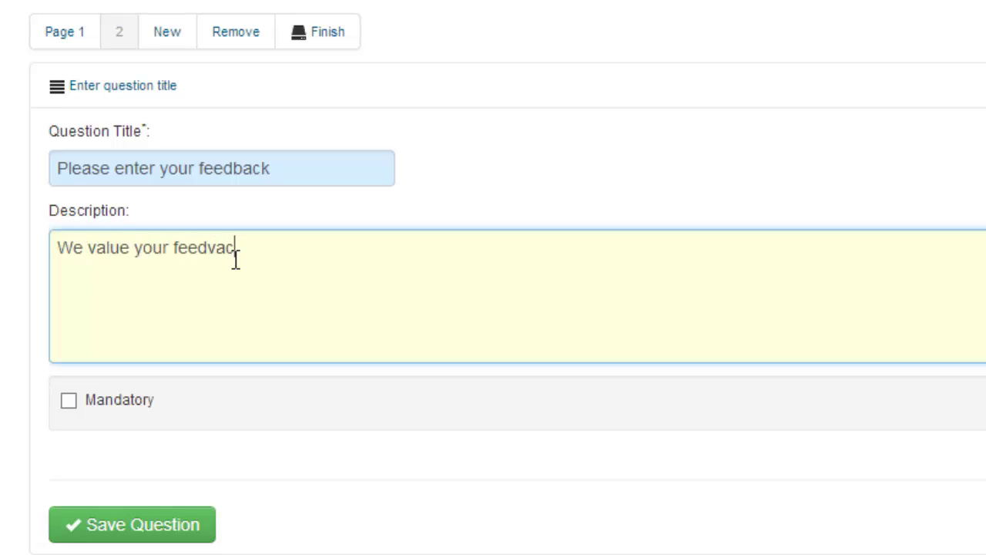
{"action": "key", "text": "BackSpace"}
{"action": "key", "text": "BackSpace"}
{"action": "key", "text": "BackSpace"}
{"action": "key", "text": "BackSpace"}
{"action": "type", "text": "back"}
{"action": "left_click", "coordinate": [120, 416]}
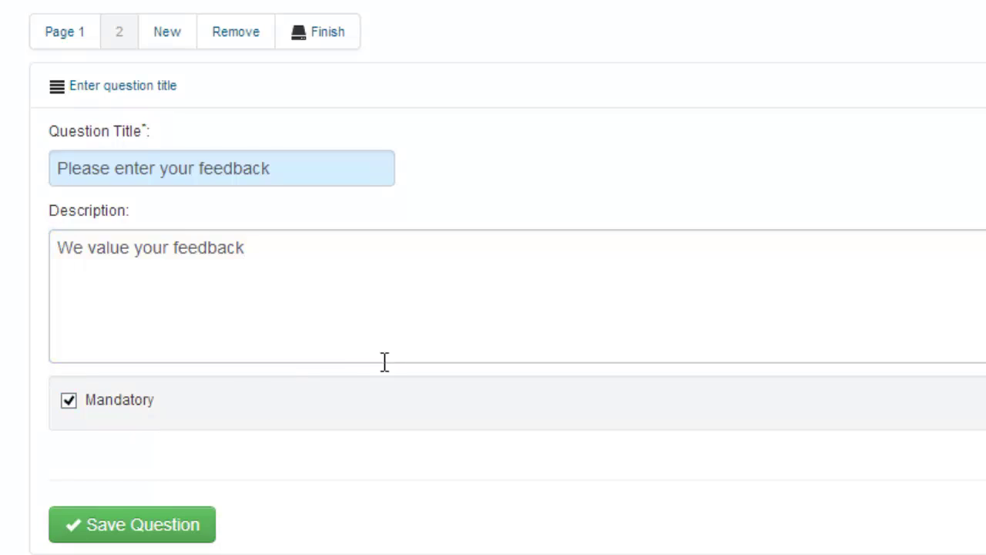
{"action": "left_click", "coordinate": [101, 527]}
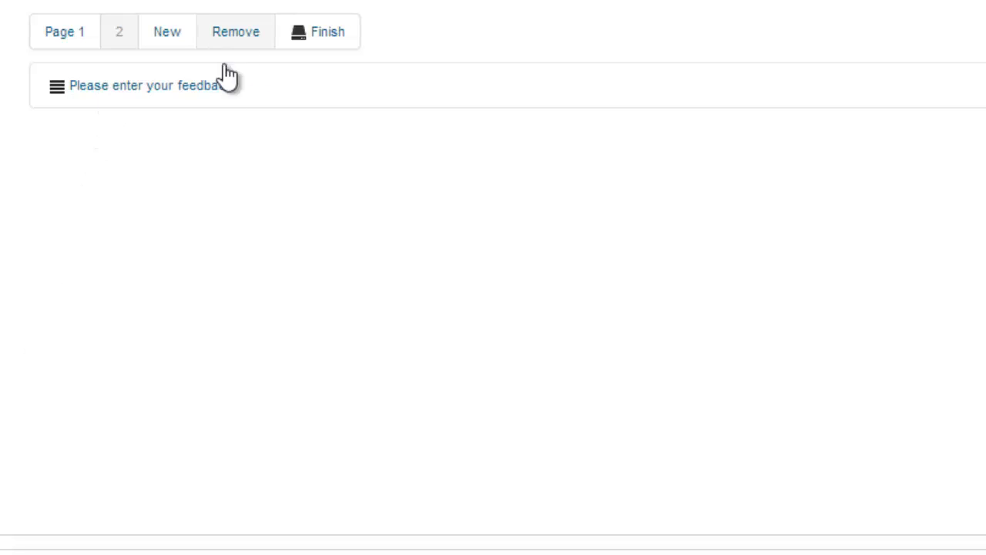
Add a third page with a single-image question titled "This is a sample image question to select single image"
{"action": "left_click", "coordinate": [168, 32]}
{"action": "left_click", "coordinate": [258, 12]}
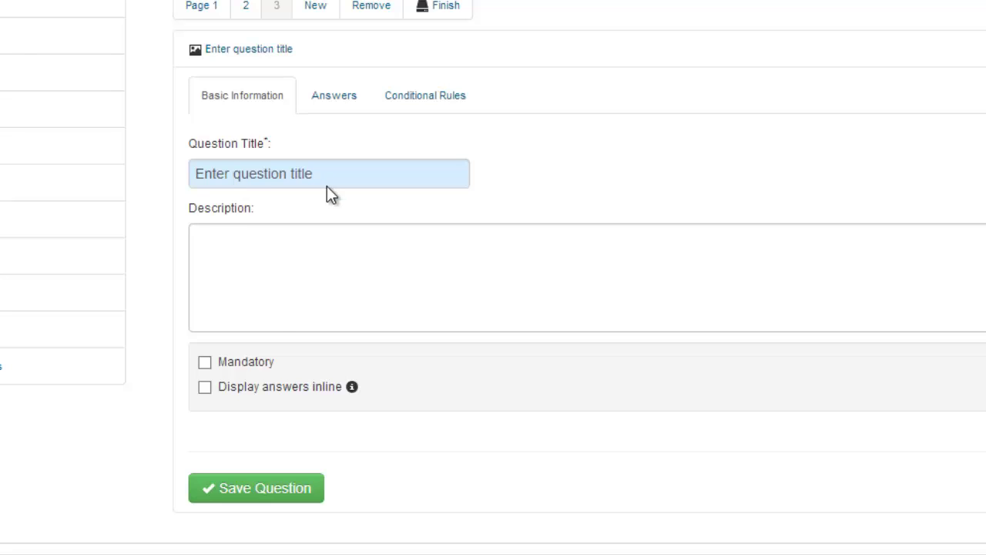
{"action": "left_click", "coordinate": [378, 165]}
{"action": "left_click_drag", "start_coordinate": [379, 165], "coordinate": [189, 176]}
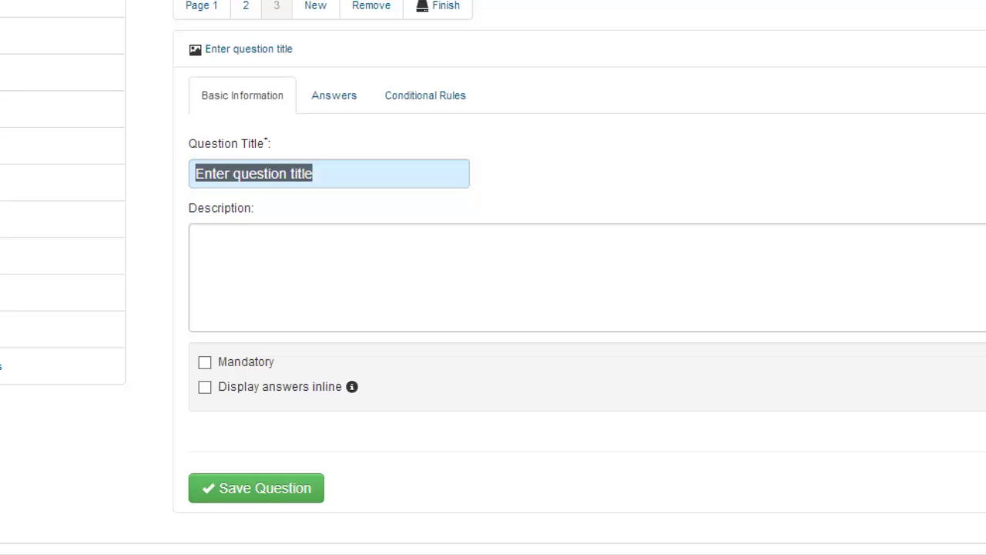
{"action": "left_click", "coordinate": [289, 173]}
{"action": "key", "text": "Down"}
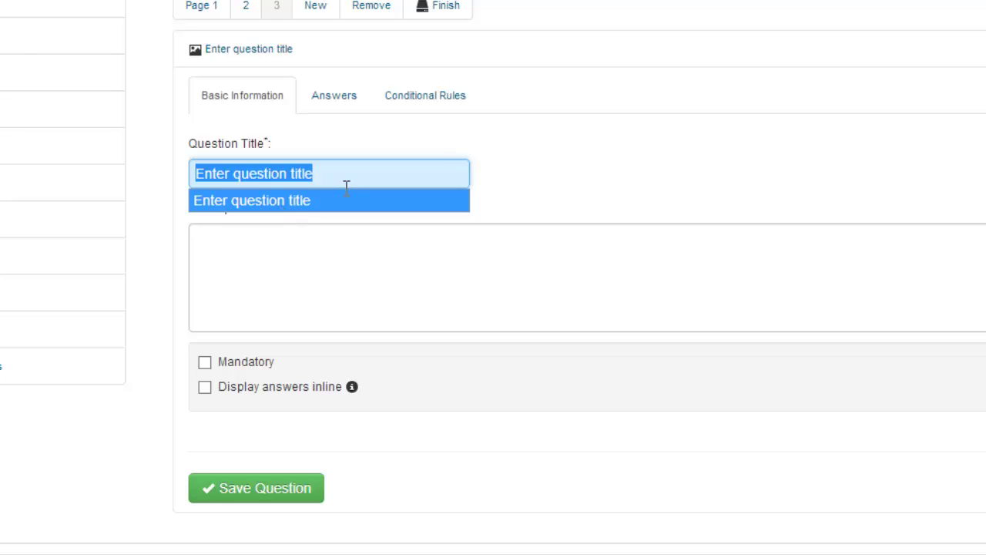
{"action": "type", "text": "This is a sa"}
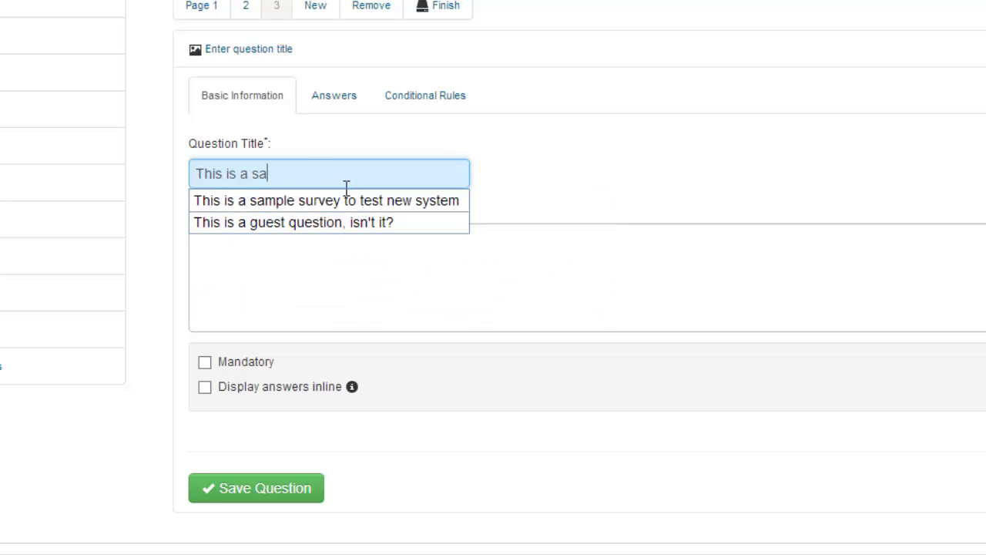
{"action": "type", "text": "mple image "}
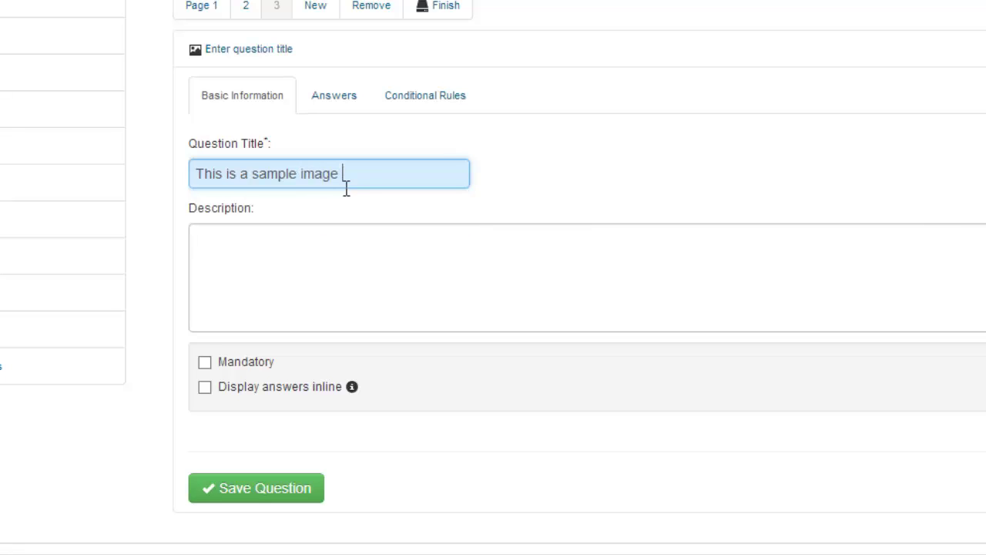
{"action": "type", "text": "questioon"}
{"action": "key", "text": "BackSpace"}
{"action": "key", "text": "BackSpace"}
{"action": "type", "text": "n to select si"}
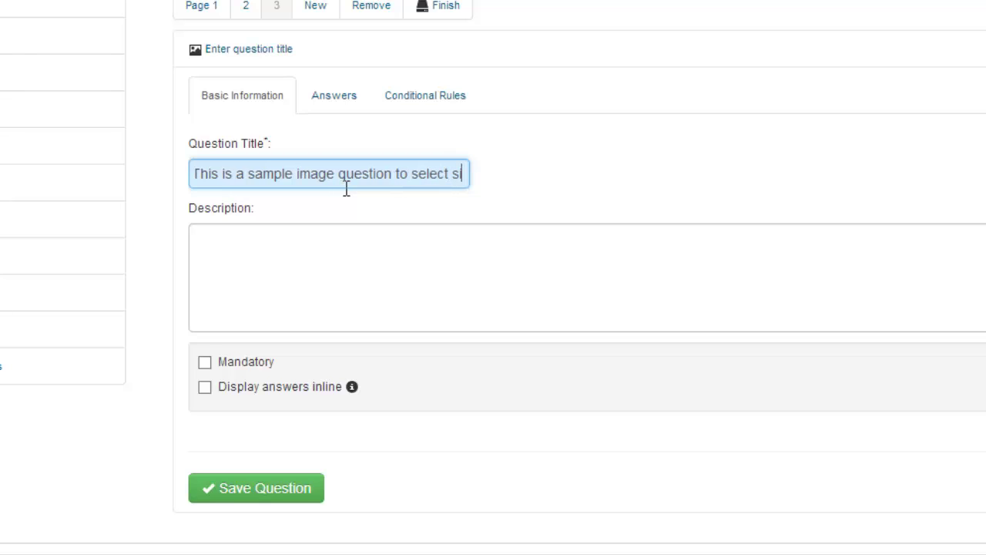
{"action": "type", "text": "ngle image"}
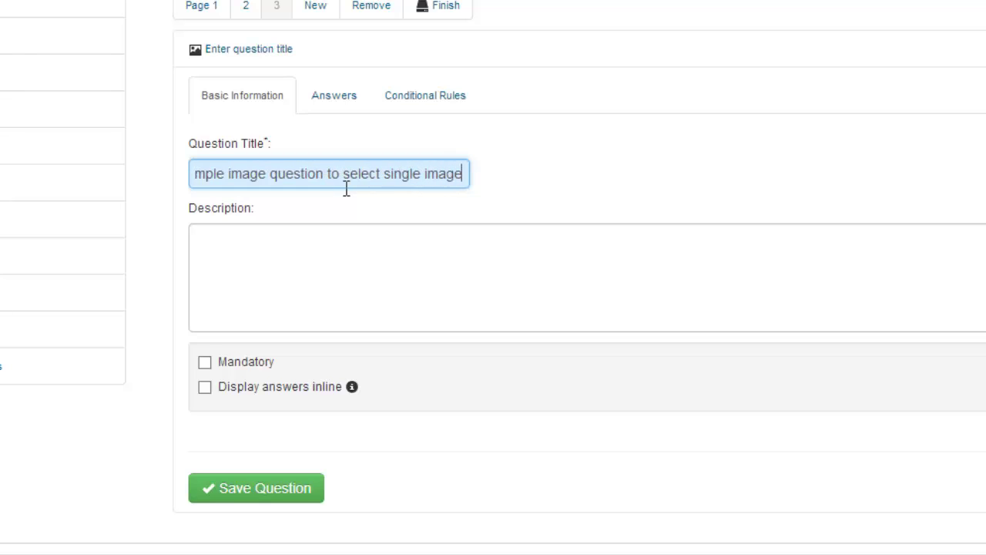
Give the image question's first answer the coloured cubes picture and label it New Answer 2
{"action": "left_click", "coordinate": [315, 282]}
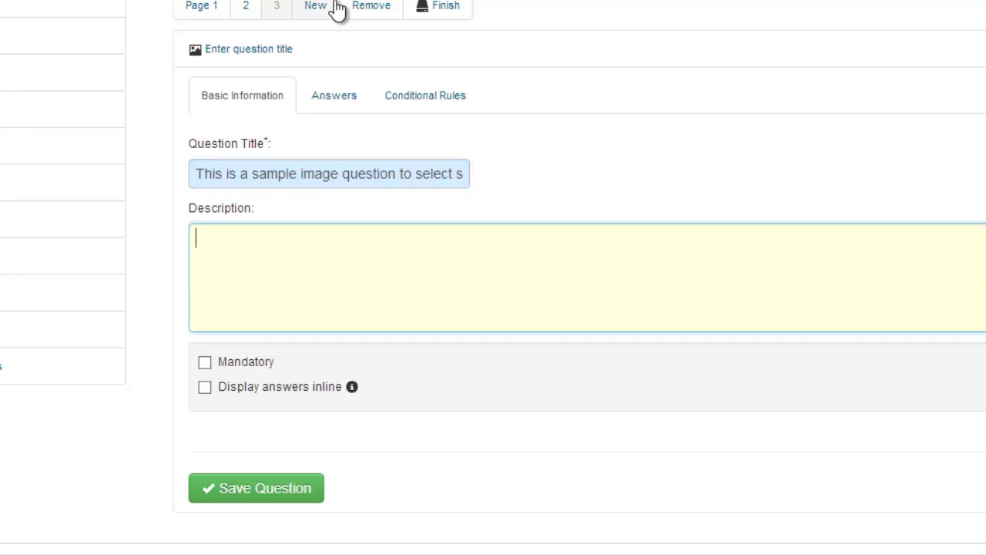
{"action": "left_click", "coordinate": [312, 100]}
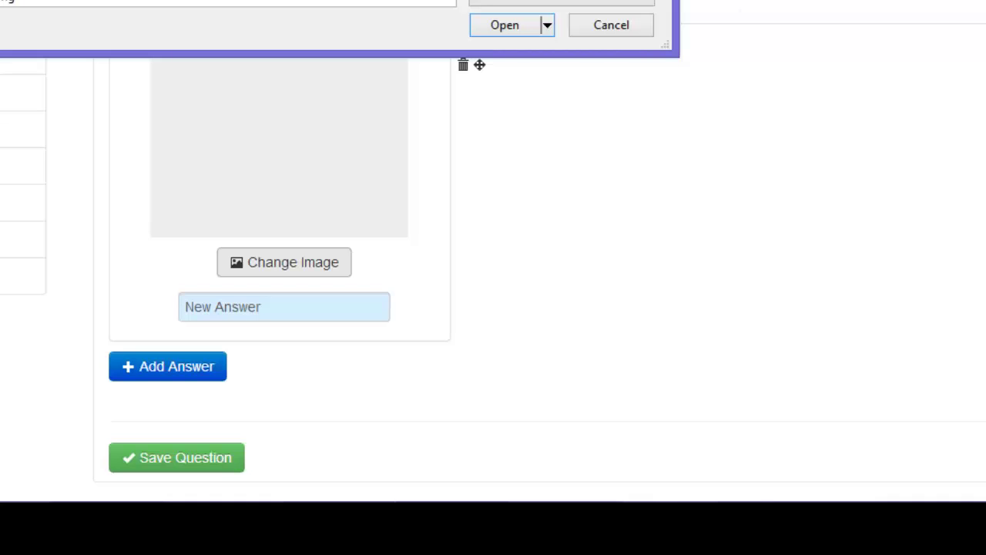
{"action": "key", "text": "Return"}
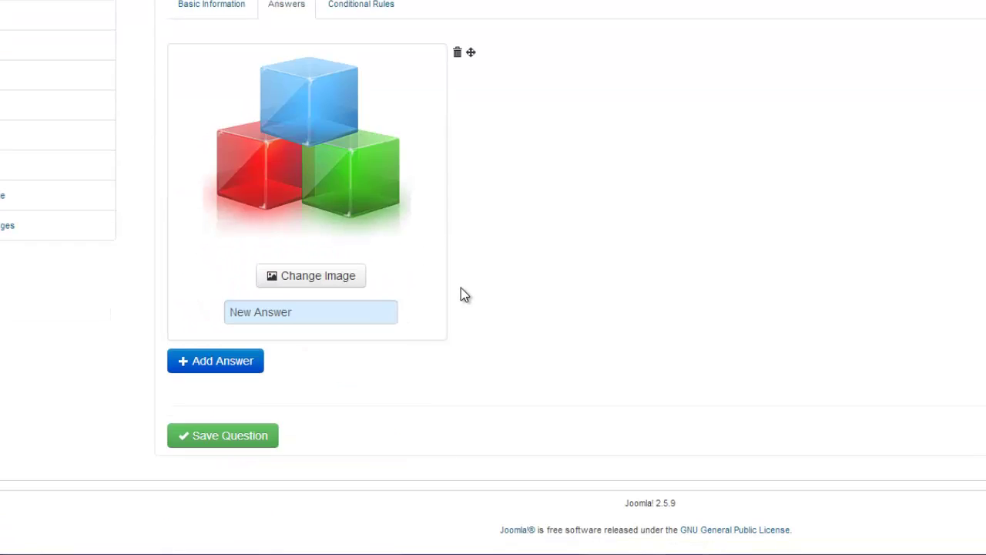
{"action": "left_click", "coordinate": [342, 313]}
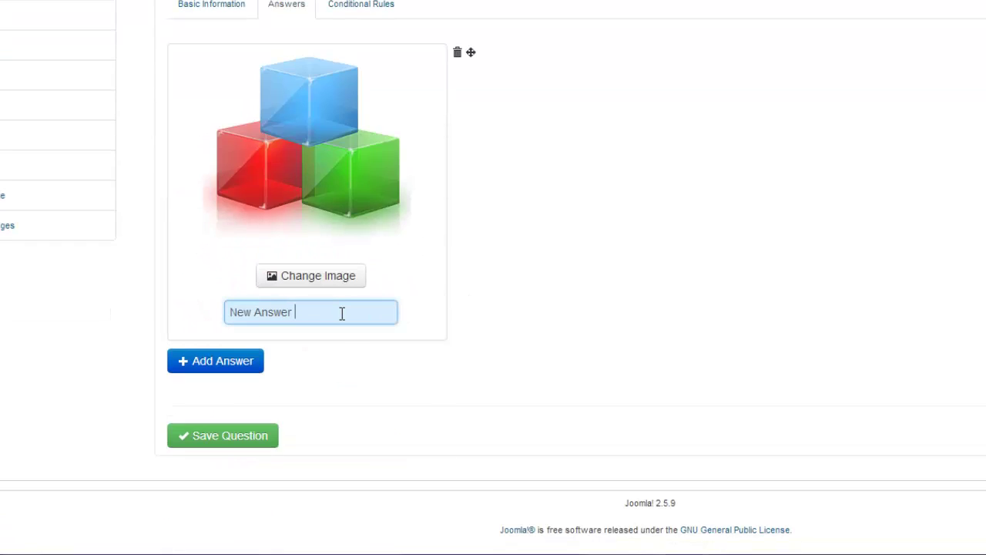
{"action": "type", "text": "2"}
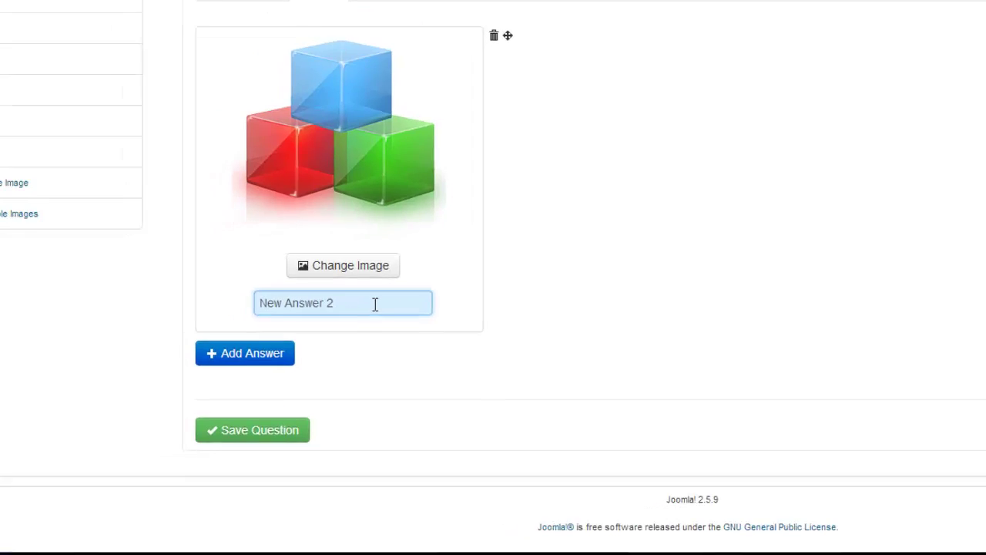
Add a second answer to the image question with the picture desktop.png and label it New Answer 2
{"action": "left_click", "coordinate": [280, 355]}
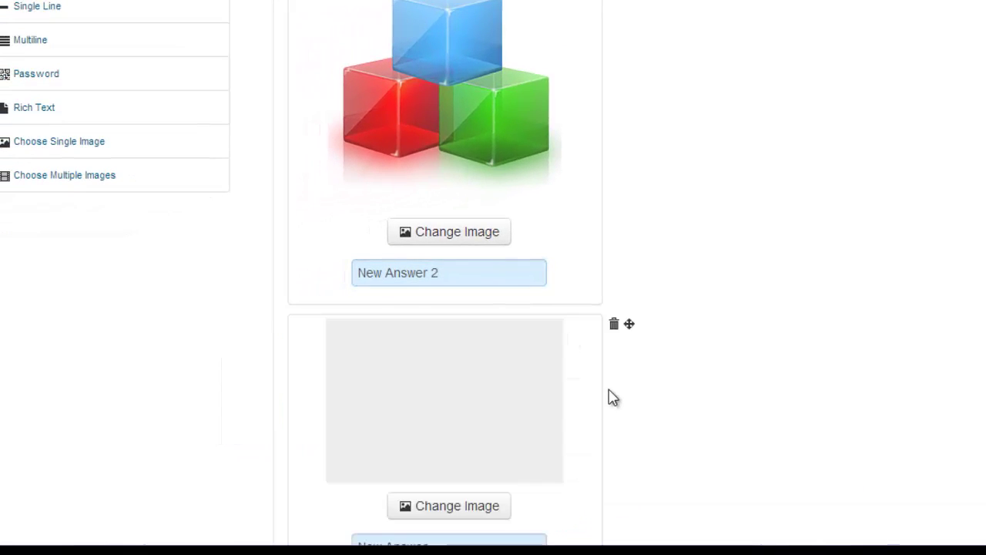
{"action": "scroll", "coordinate": [612, 398], "scroll_direction": "down", "scroll_amount": 3}
{"action": "left_click", "coordinate": [469, 228]}
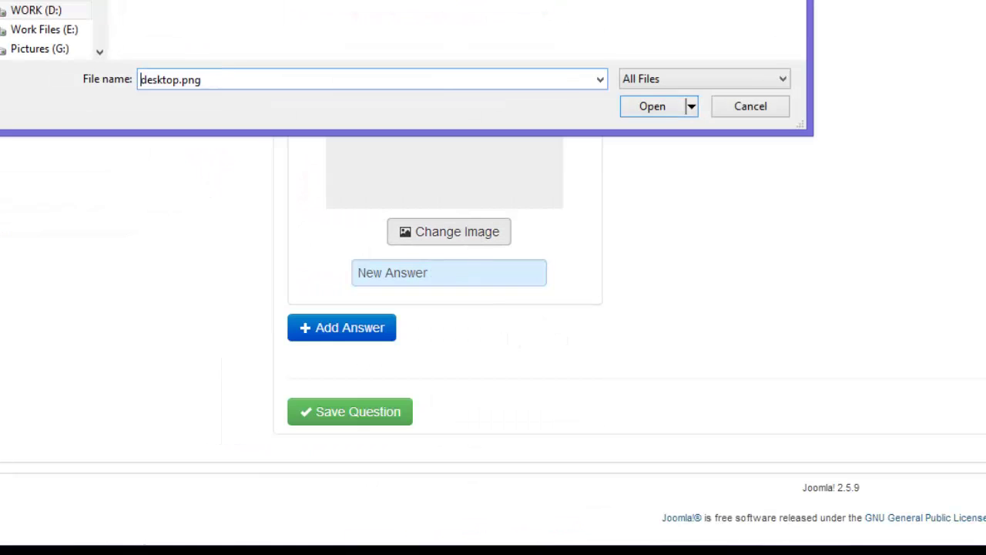
{"action": "left_click", "coordinate": [652, 105]}
{"action": "left_click", "coordinate": [488, 273]}
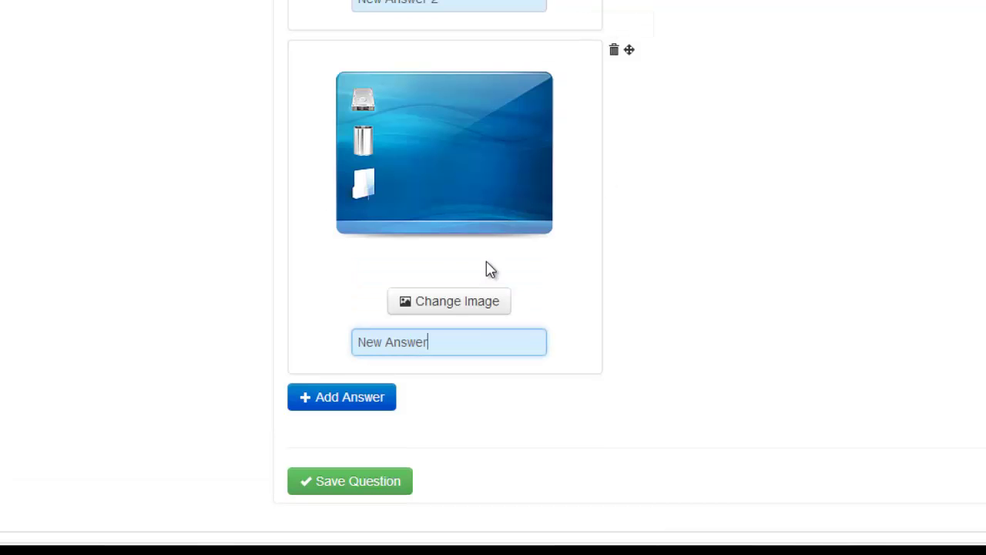
{"action": "type", "text": "2"}
{"action": "scroll", "coordinate": [515, 291], "scroll_direction": "down", "scroll_amount": 1}
Add a third answer with the picture folder.png, label it New Answer 3 and save the image question
{"action": "left_click", "coordinate": [346, 332]}
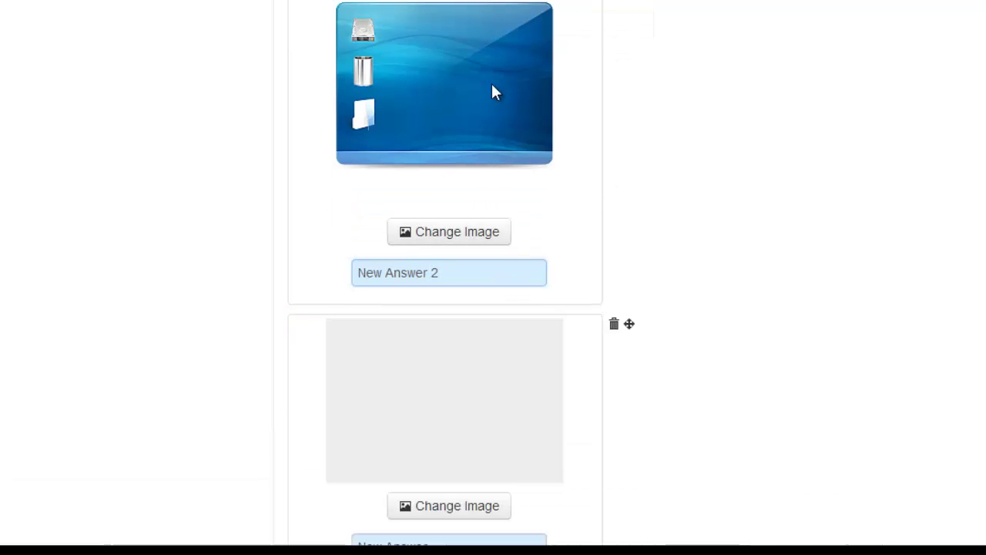
{"action": "scroll", "coordinate": [568, 327], "scroll_direction": "down", "scroll_amount": 3}
{"action": "left_click", "coordinate": [445, 225]}
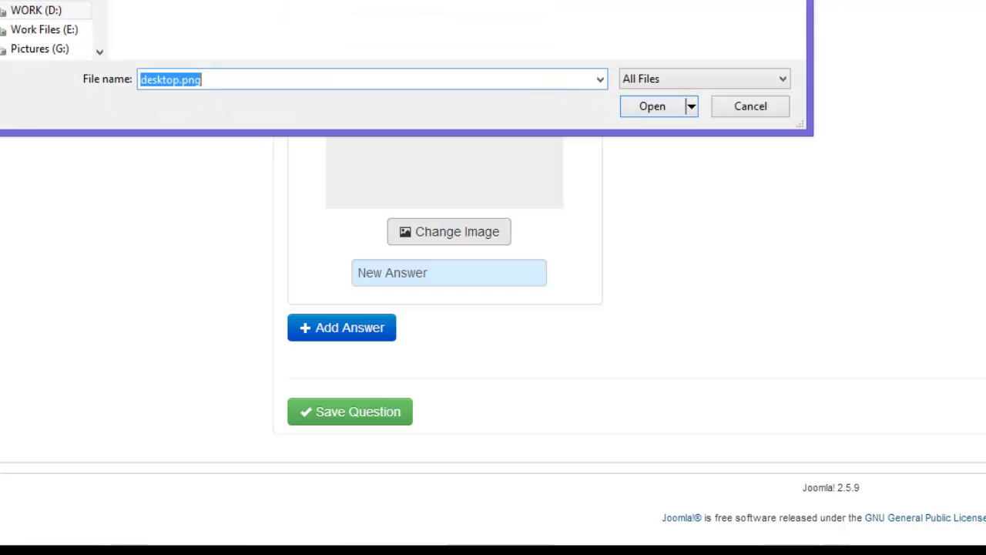
{"action": "type", "text": "folder.png"}
{"action": "key", "text": "Return"}
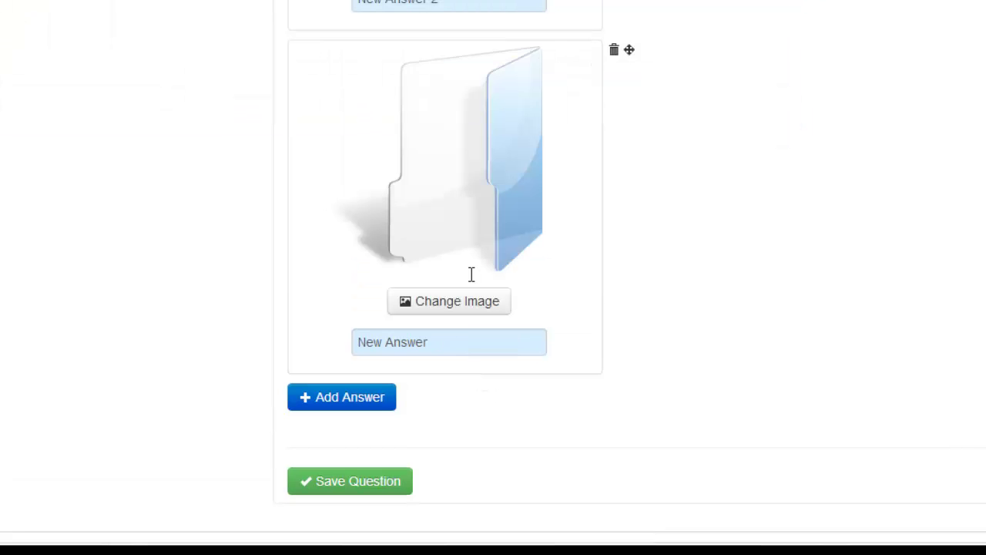
{"action": "left_click", "coordinate": [473, 345]}
{"action": "type", "text": "3"}
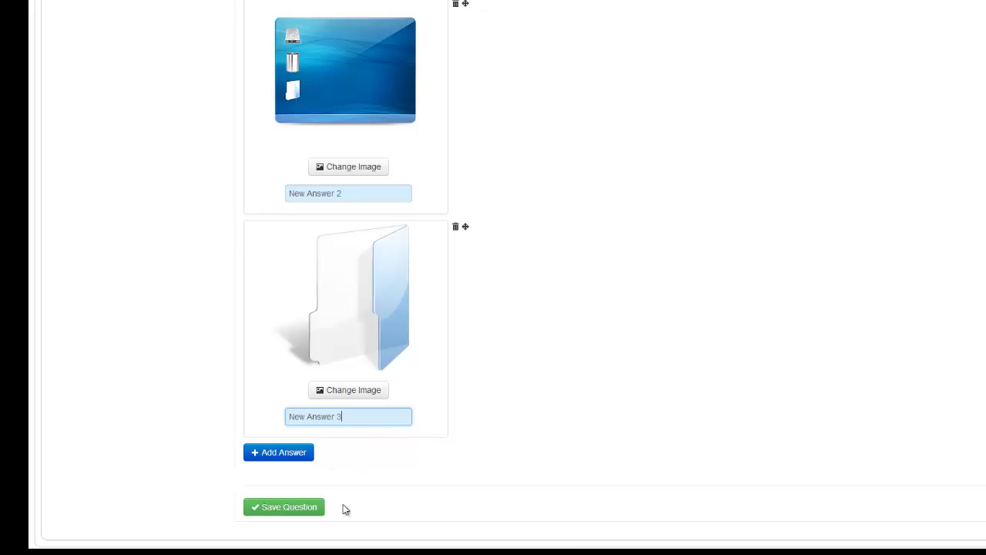
{"action": "left_click", "coordinate": [308, 506]}
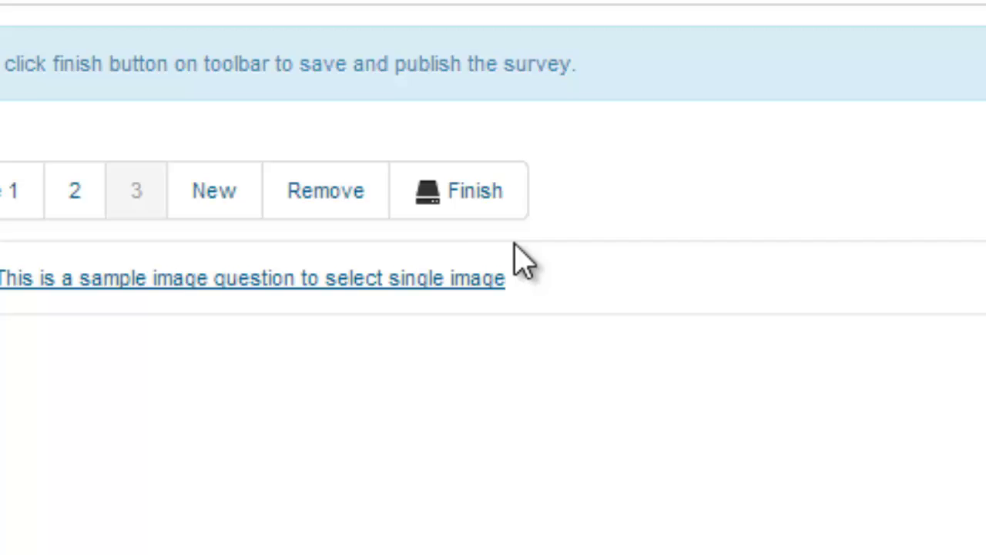
Finish editing the survey and set it to published in the surveys list
{"action": "left_click", "coordinate": [461, 191]}
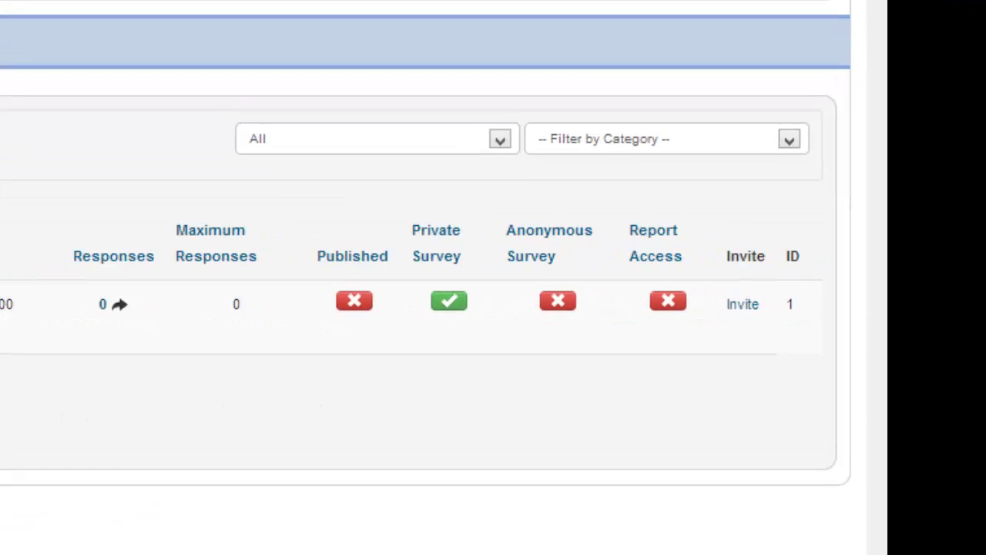
{"action": "left_click", "coordinate": [331, 302]}
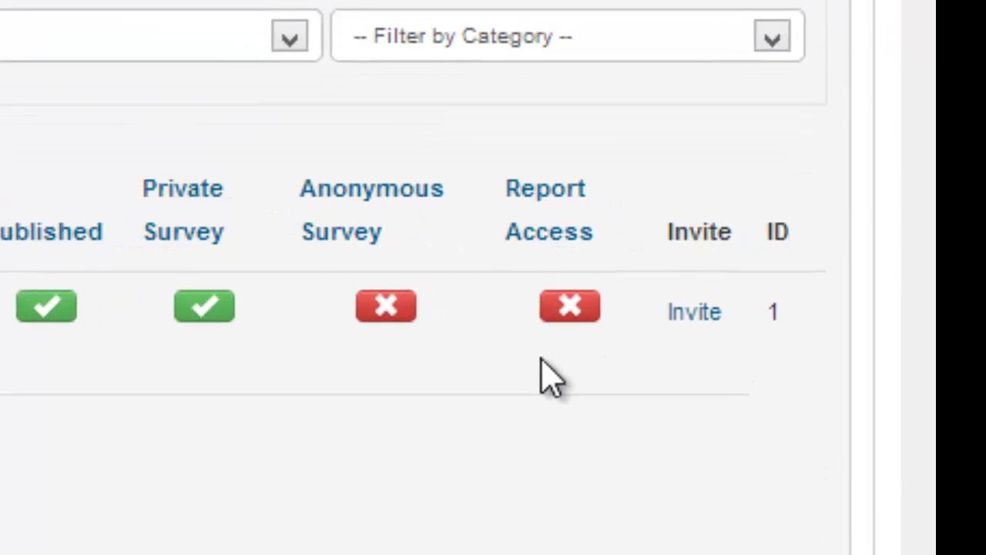
Open the survey's invitation page and examine the invitation email body with its {link} placeholder
{"action": "left_click", "coordinate": [697, 312]}
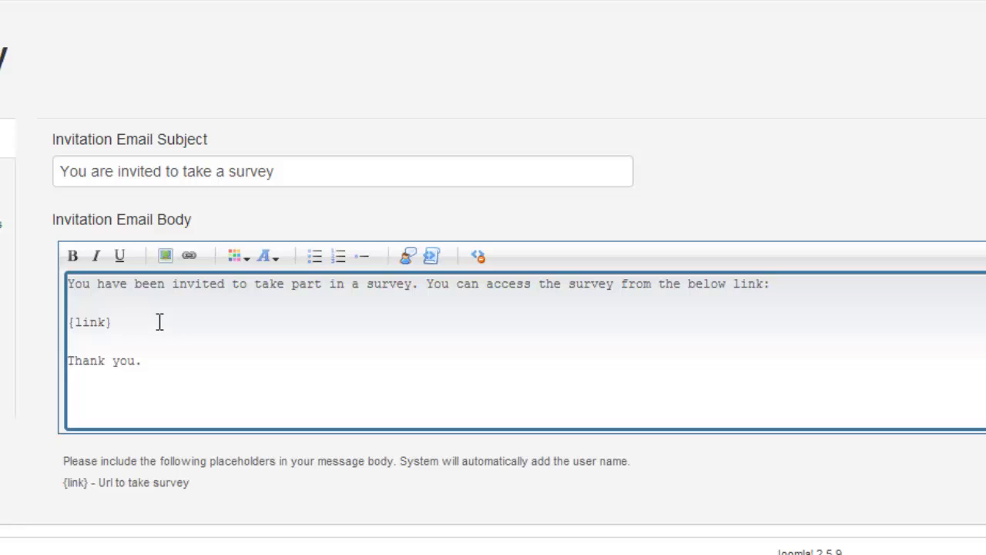
{"action": "left_click", "coordinate": [173, 361]}
{"action": "left_click", "coordinate": [100, 302], "text": "shift"}
{"action": "key", "text": "ctrl+a"}
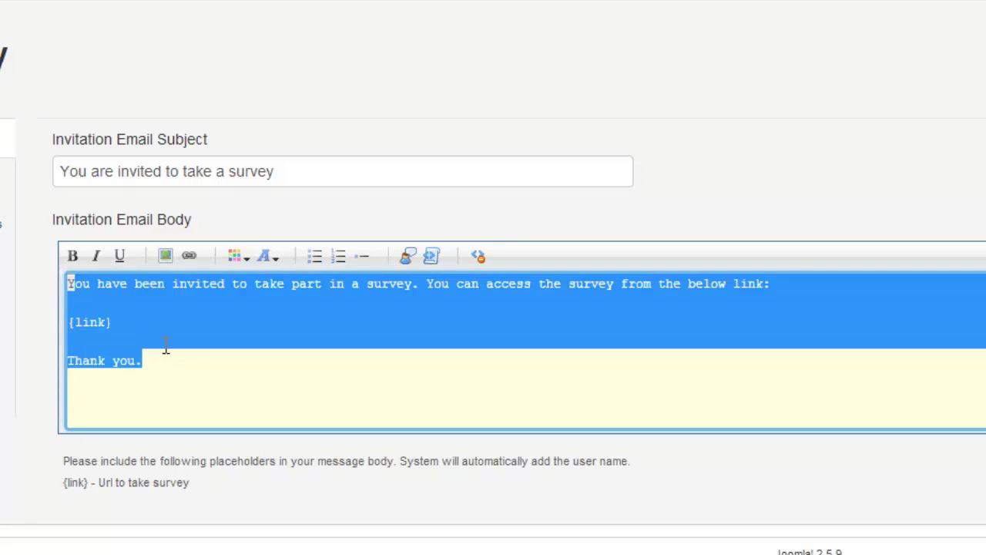
{"action": "left_click", "coordinate": [213, 358]}
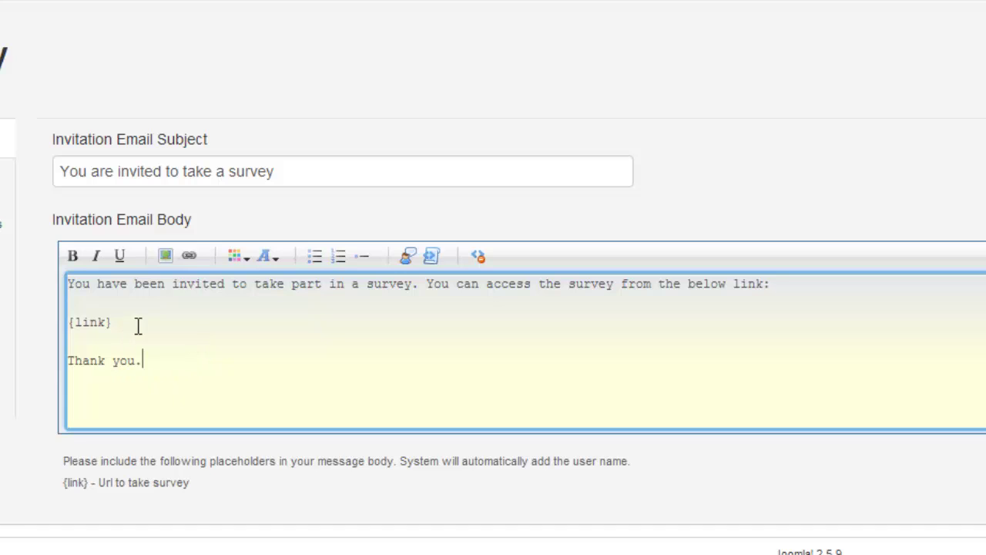
Highlight the {link} placeholder in the invitation email body to review it
{"action": "left_click_drag", "start_coordinate": [132, 321], "coordinate": [68, 319]}
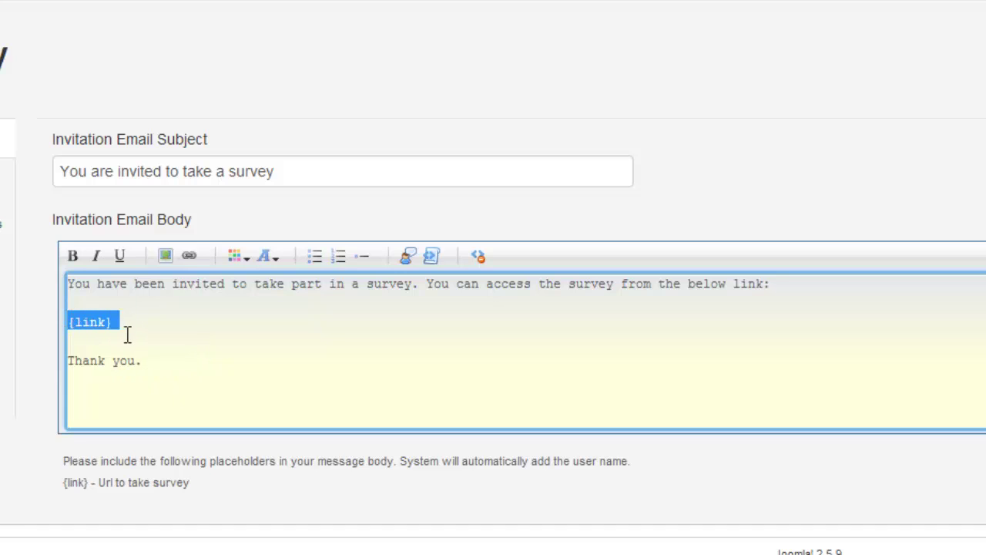
{"action": "left_click", "coordinate": [128, 337]}
{"action": "double_click", "coordinate": [80, 322]}
Go to the manual user invitation section and create 2 unique survey URLs
{"action": "left_click", "coordinate": [3, 179]}
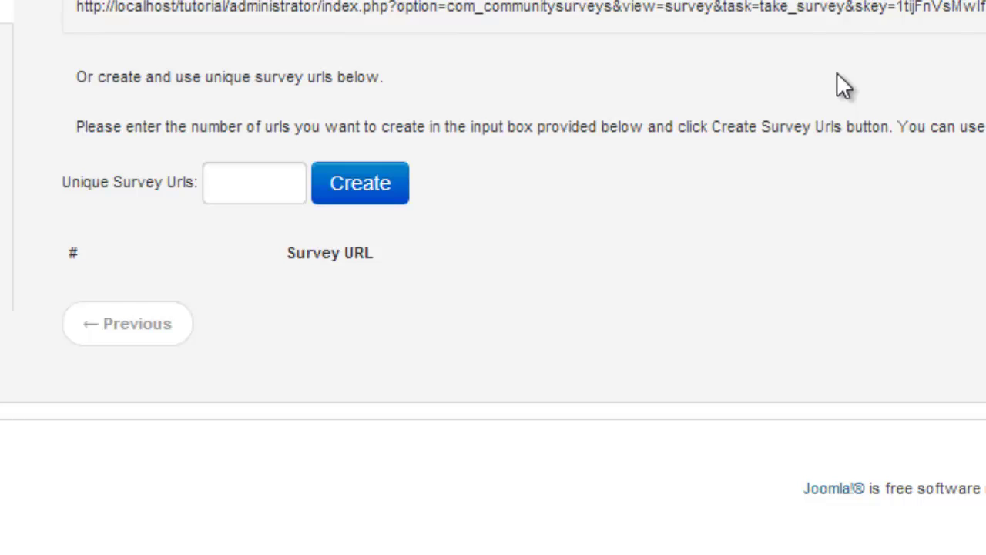
{"action": "left_click", "coordinate": [253, 179]}
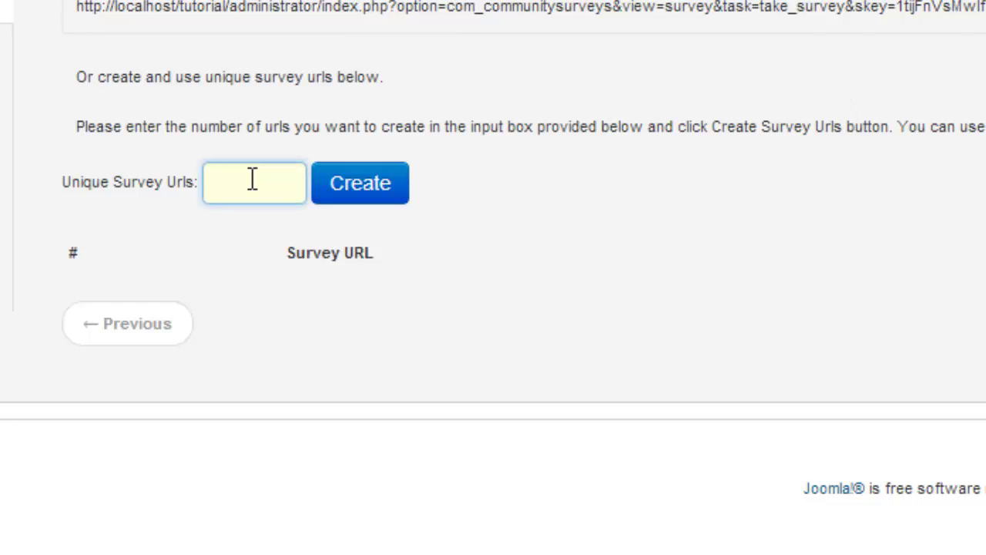
{"action": "type", "text": "2"}
{"action": "left_click", "coordinate": [333, 186]}
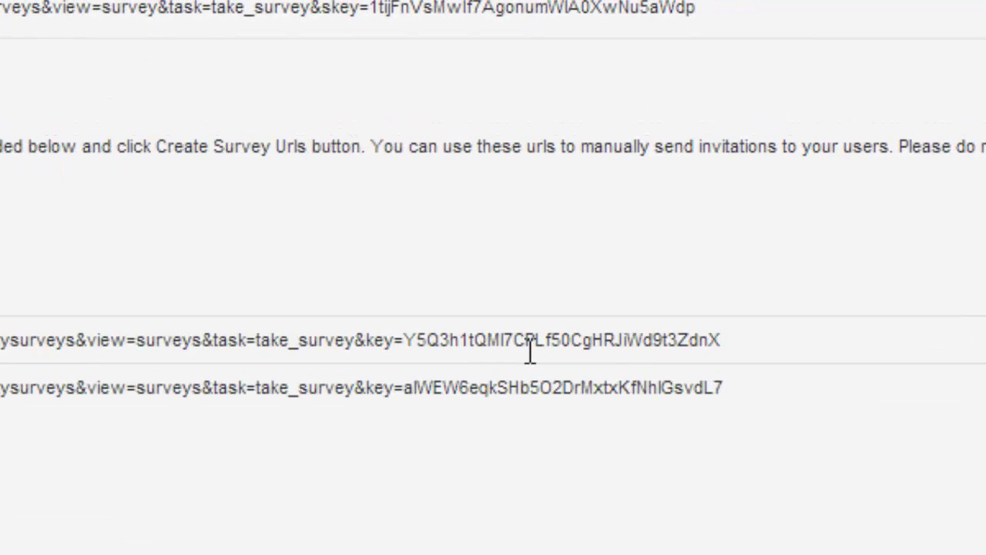
Examine the first unique survey URL, highlighting its key and the whole address
{"action": "double_click", "coordinate": [530, 343]}
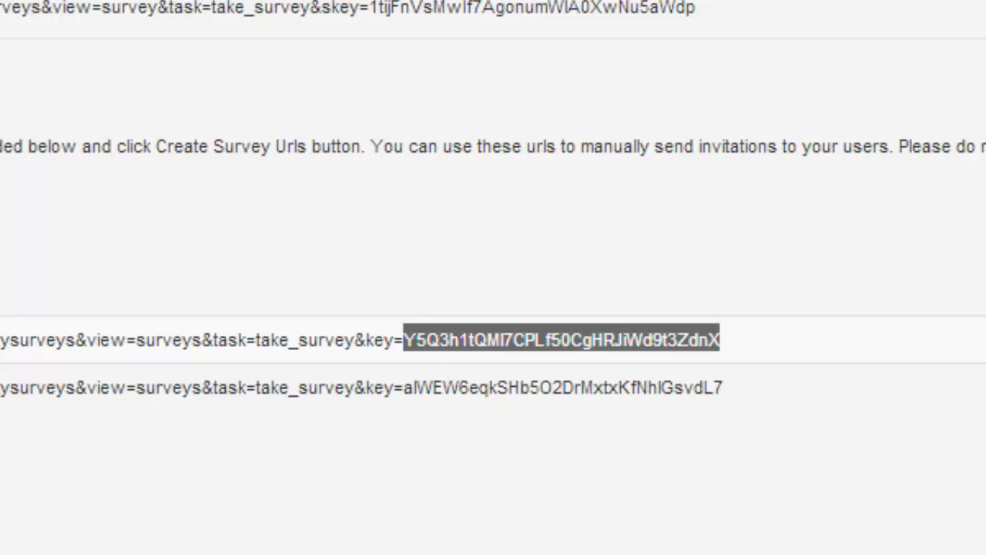
{"action": "key", "text": "alt+Tab"}
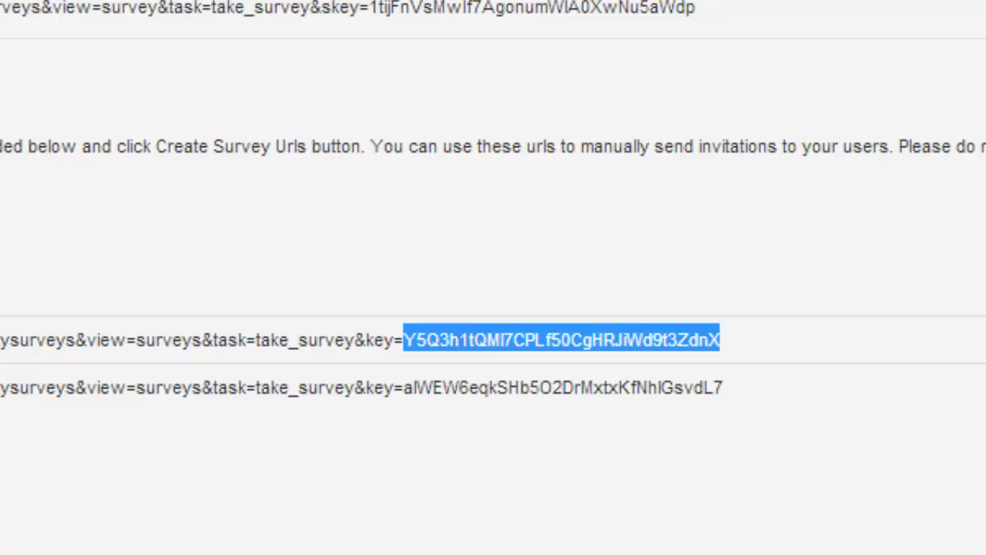
{"action": "double_click", "coordinate": [749, 446]}
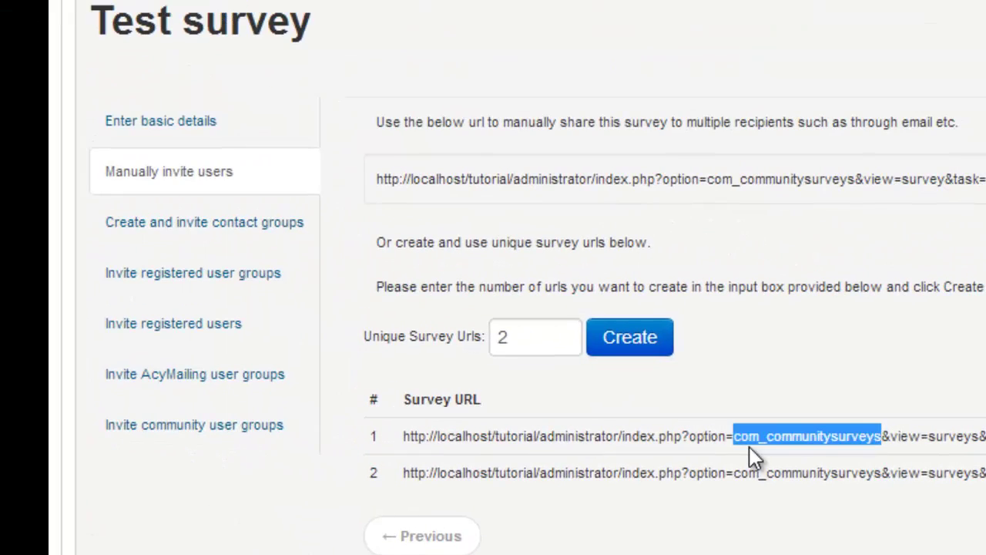
{"action": "triple_click", "coordinate": [748, 447]}
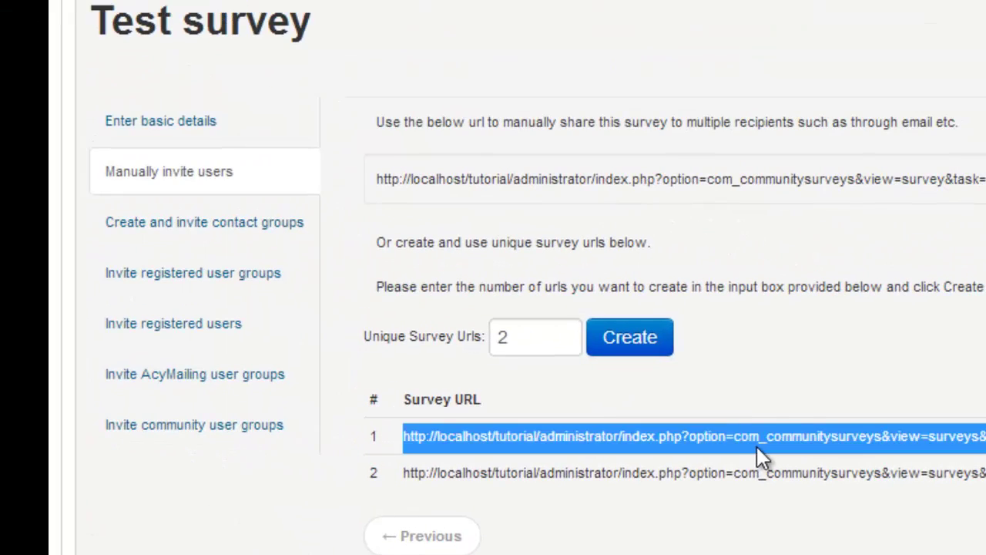
{"action": "left_click", "coordinate": [757, 448]}
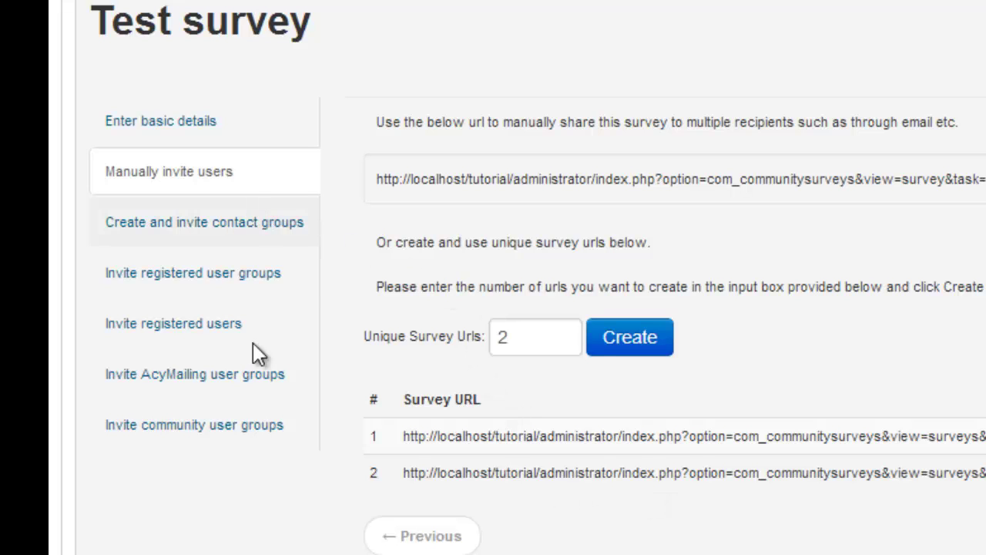
Create a contact group named Test Group in the contact group invitation section
{"action": "left_click", "coordinate": [229, 225]}
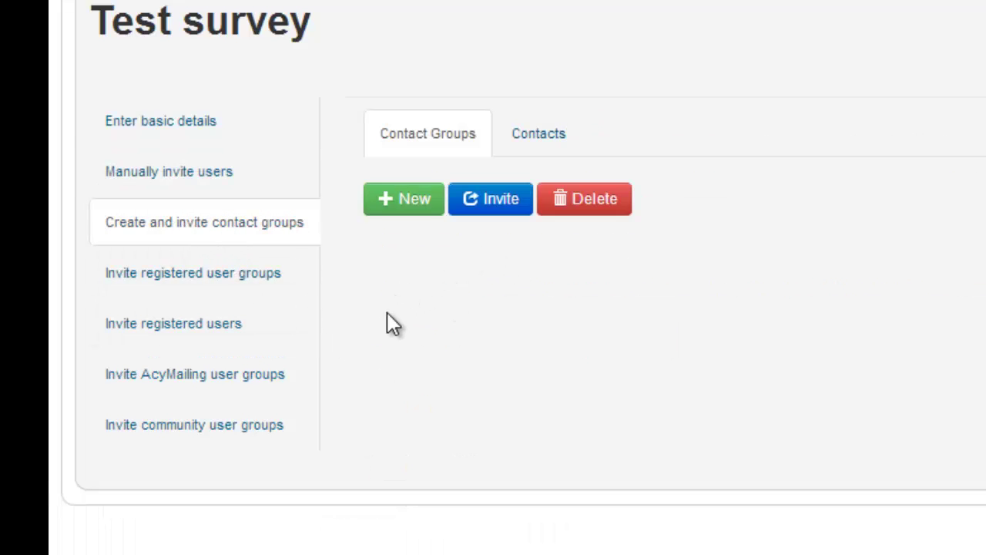
{"action": "left_click", "coordinate": [404, 198]}
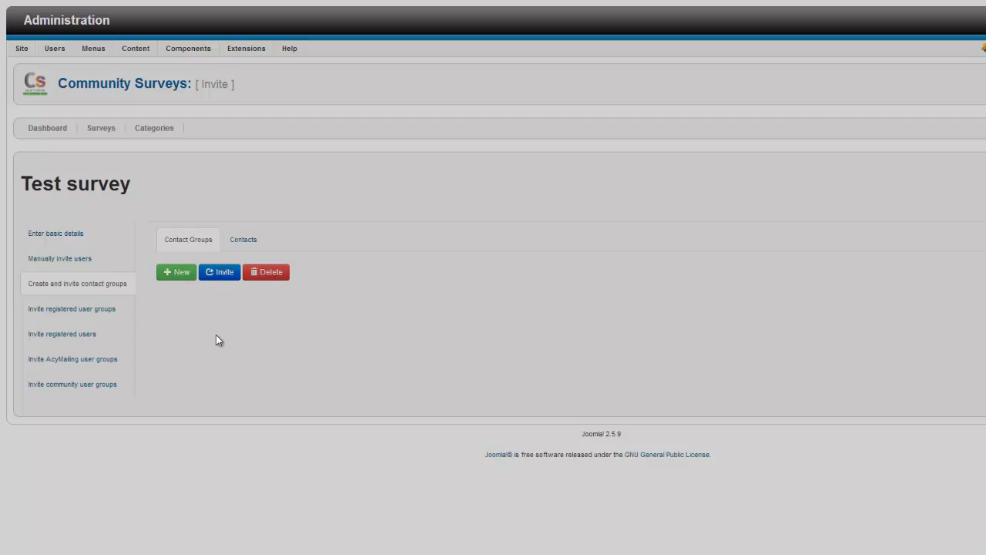
{"action": "left_click", "coordinate": [505, 130]}
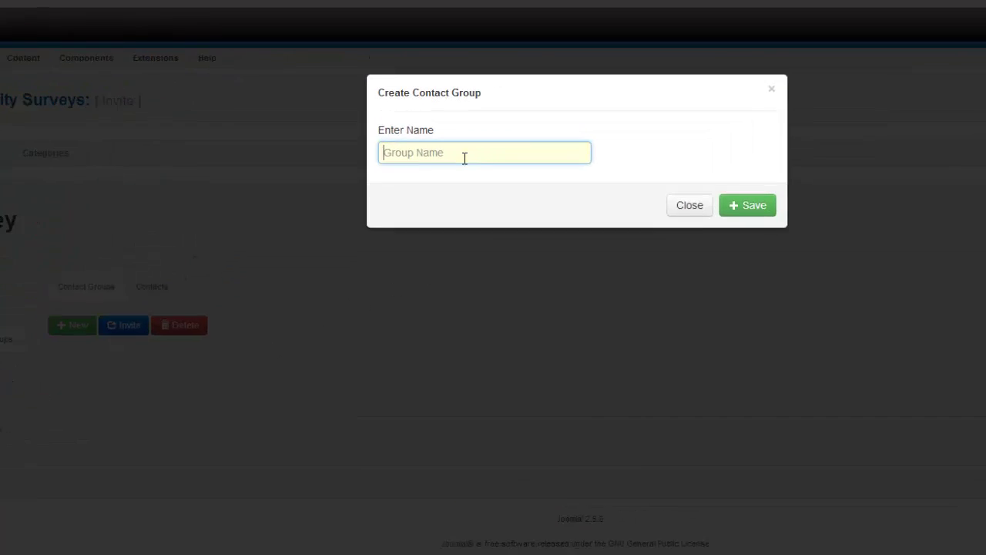
{"action": "type", "text": "Te"}
{"action": "key", "text": "BackSpace"}
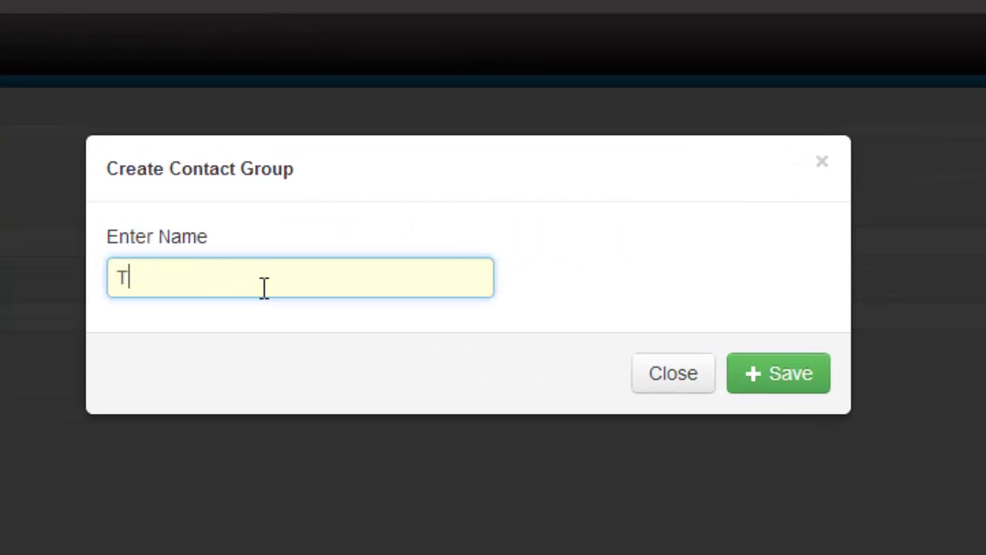
{"action": "type", "text": "est Gru"}
{"action": "key", "text": "BackSpace"}
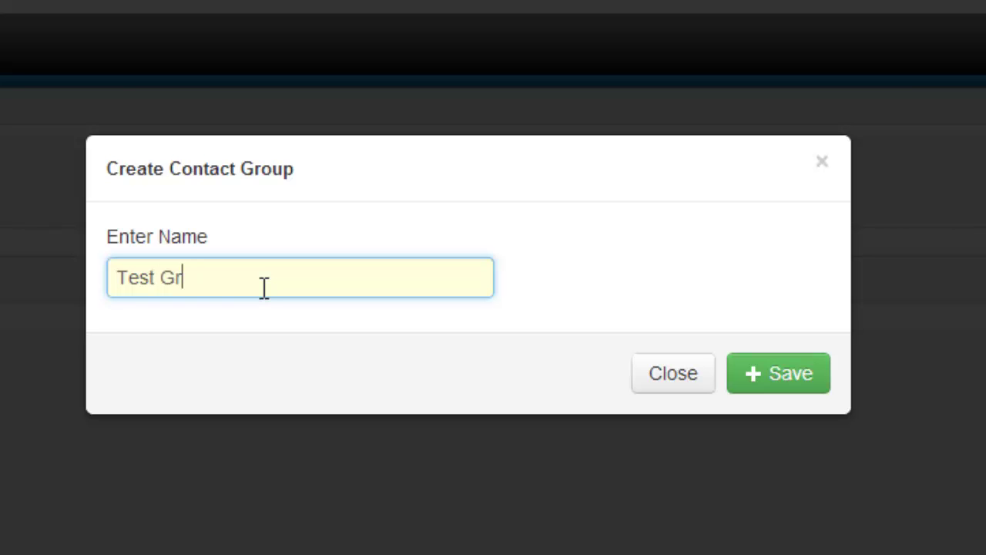
{"action": "type", "text": "oup"}
{"action": "left_click", "coordinate": [741, 373]}
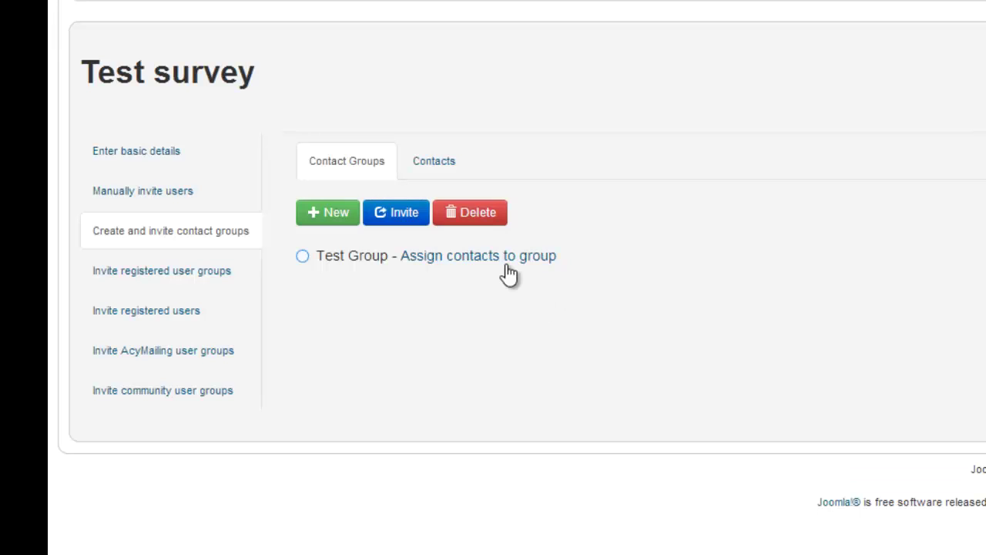
Go to the contacts for Test Group and view the contact entry form and CSV import file chooser without adding anything
{"action": "left_click", "coordinate": [507, 266]}
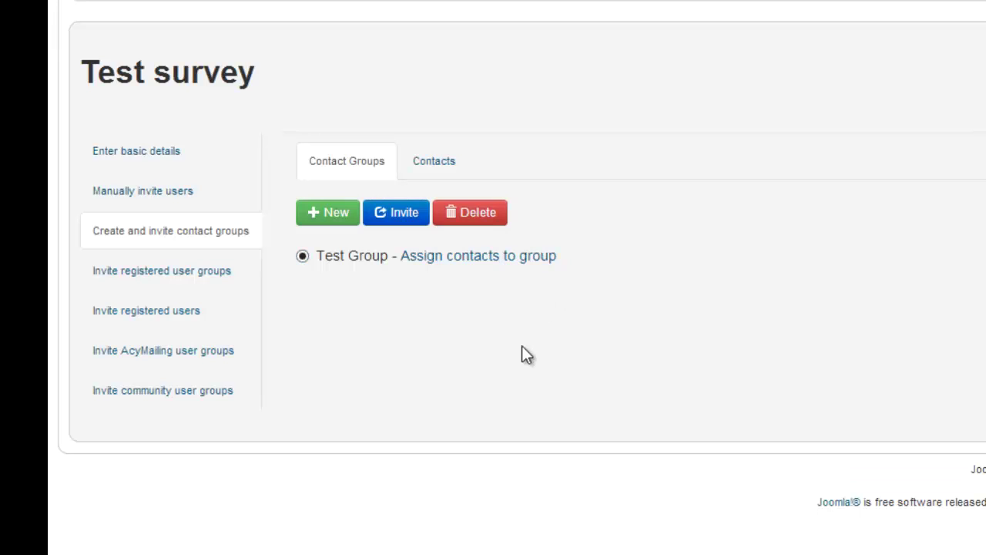
{"action": "left_click", "coordinate": [433, 165]}
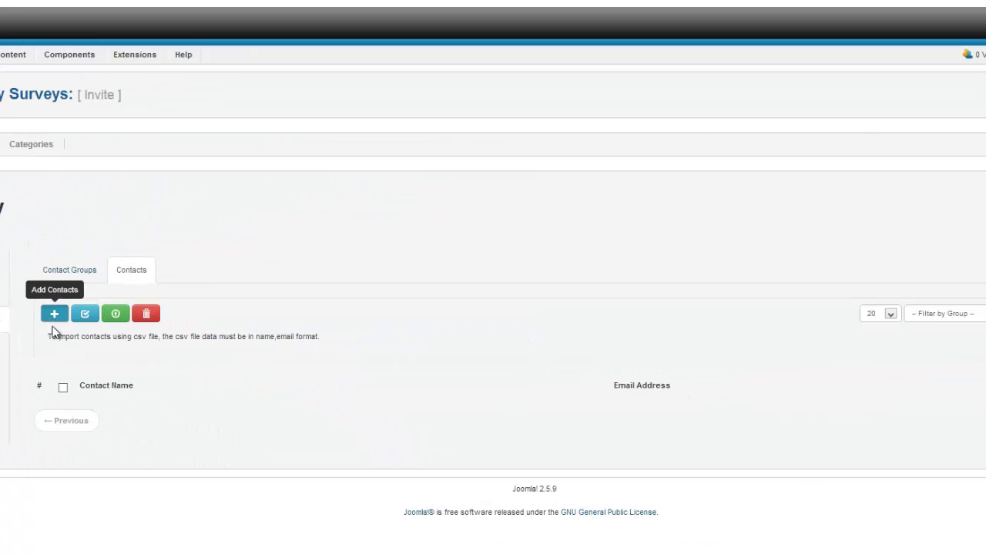
{"action": "left_click", "coordinate": [333, 316]}
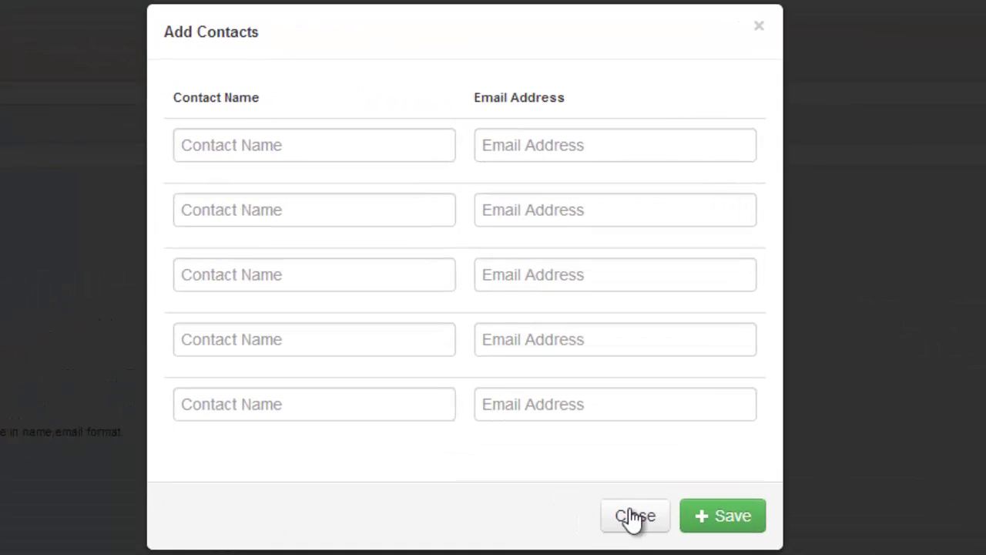
{"action": "left_click", "coordinate": [634, 516]}
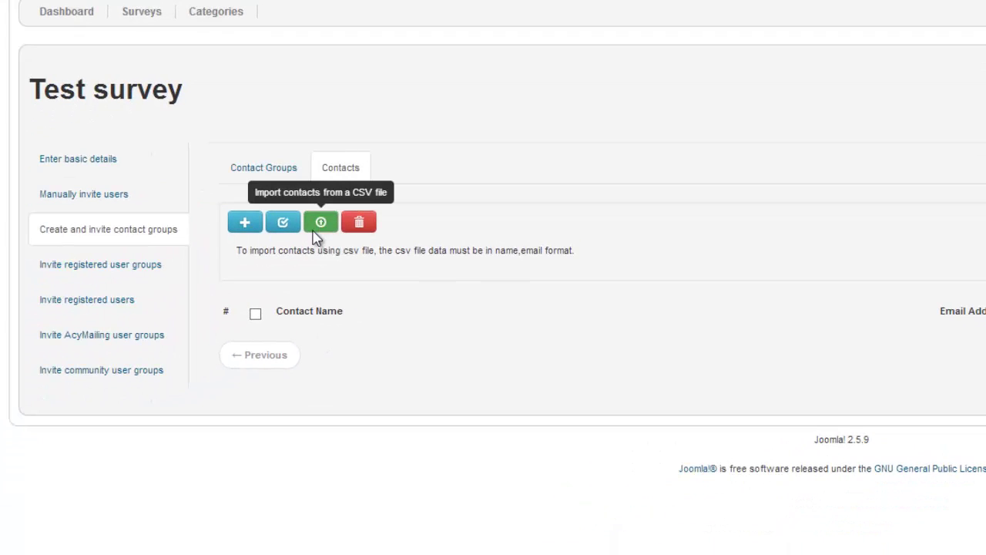
{"action": "left_click", "coordinate": [314, 231]}
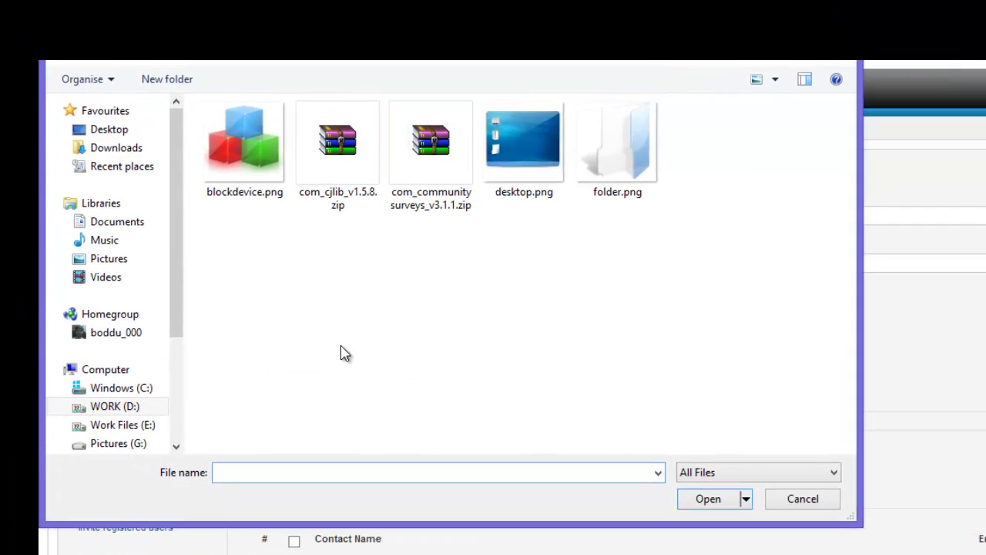
{"action": "left_click", "coordinate": [803, 499]}
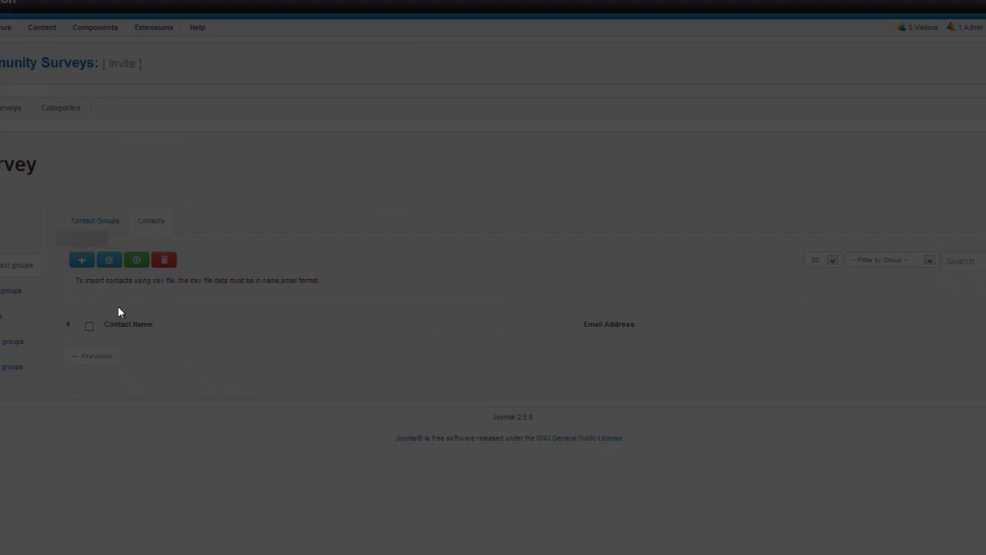
Add a contact named Test contact with its email address and save it
{"action": "left_click", "coordinate": [397, 120]}
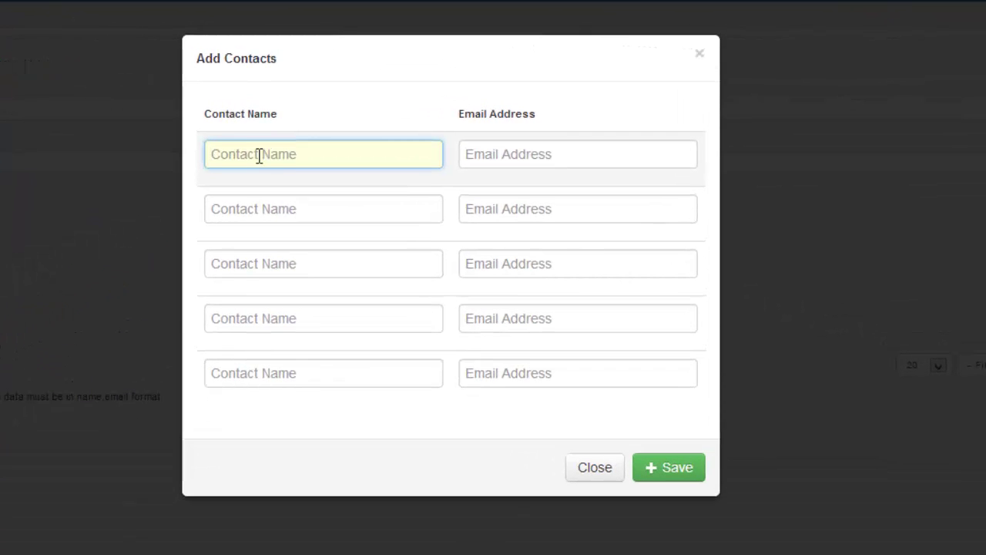
{"action": "type", "text": "Test contact"}
{"action": "key", "text": "Tab"}
{"action": "type", "text": "test"}
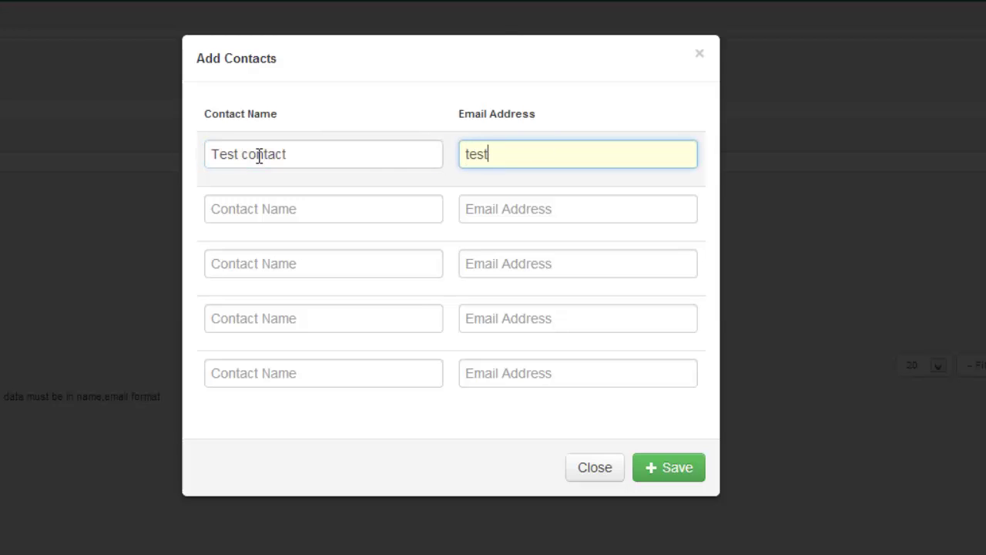
{"action": "type", "text": "@gmail.com"}
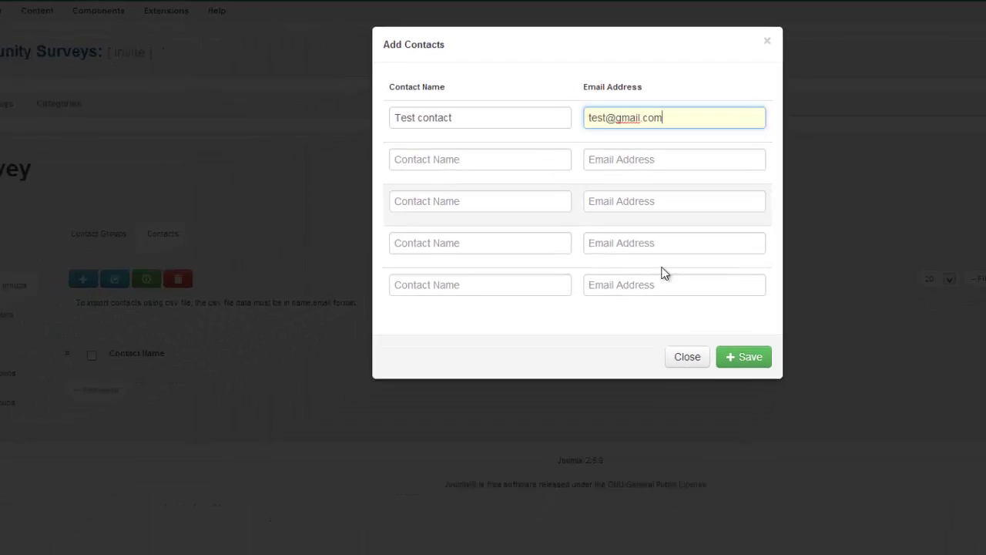
{"action": "left_click", "coordinate": [743, 355]}
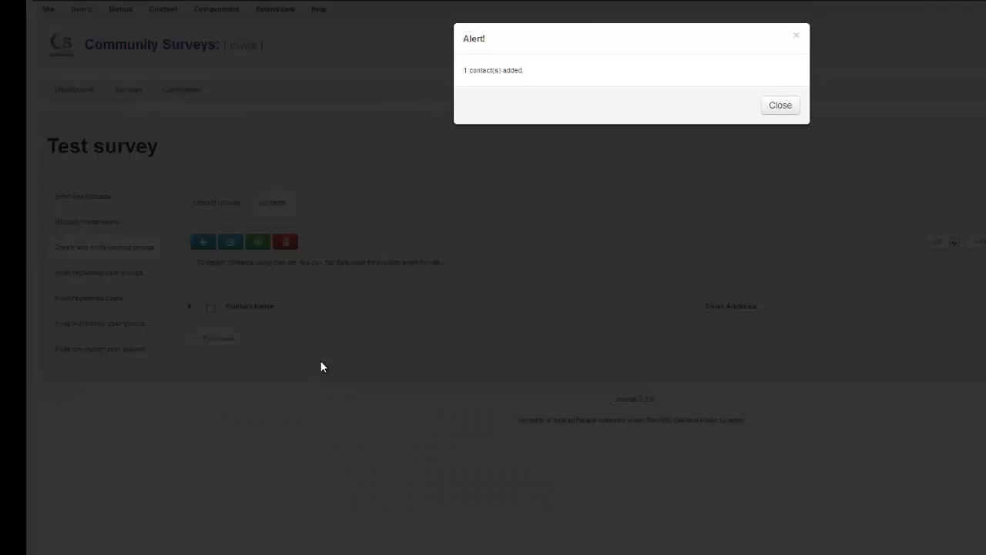
{"action": "left_click", "coordinate": [781, 106]}
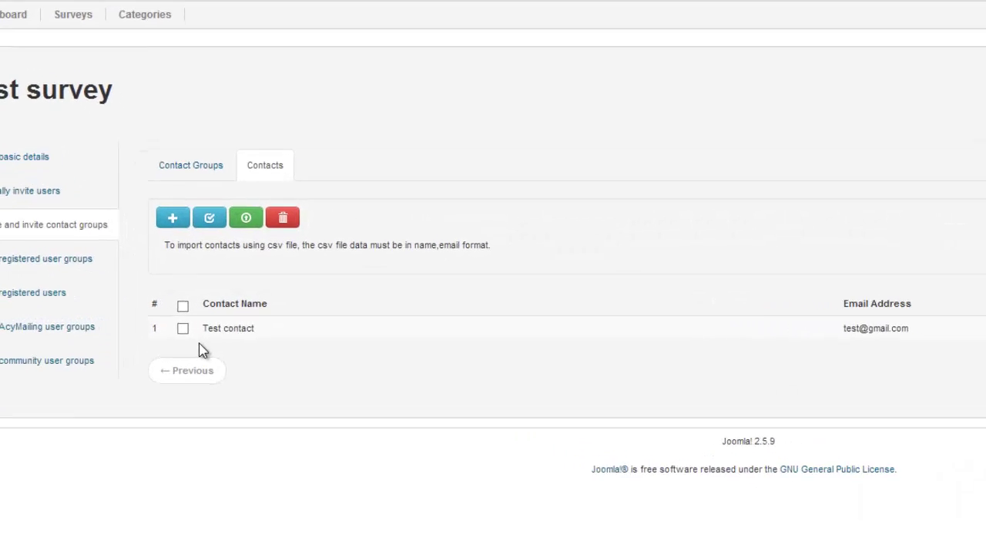
Assign Test contact to the contact group and invite Test Group to the survey
{"action": "left_click", "coordinate": [147, 334]}
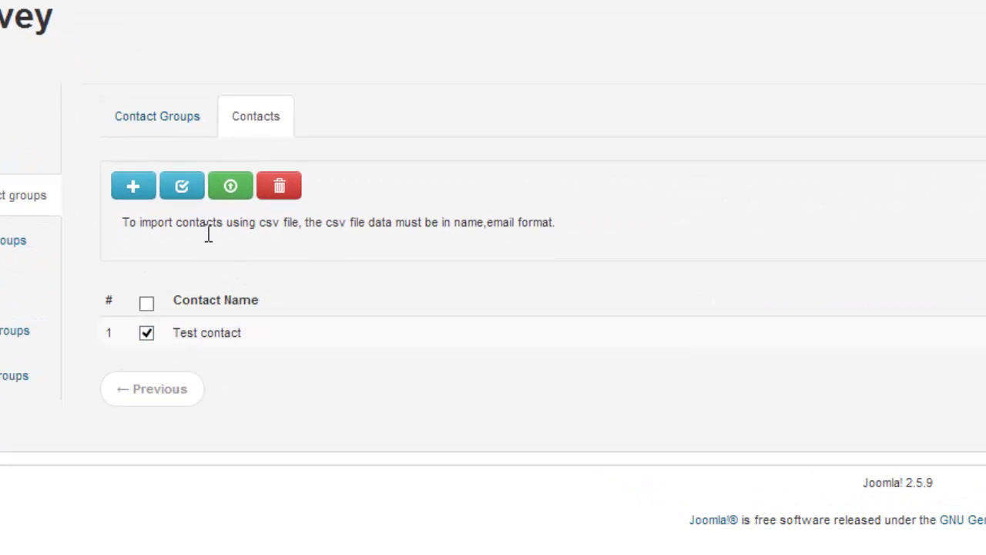
{"action": "left_click", "coordinate": [182, 194]}
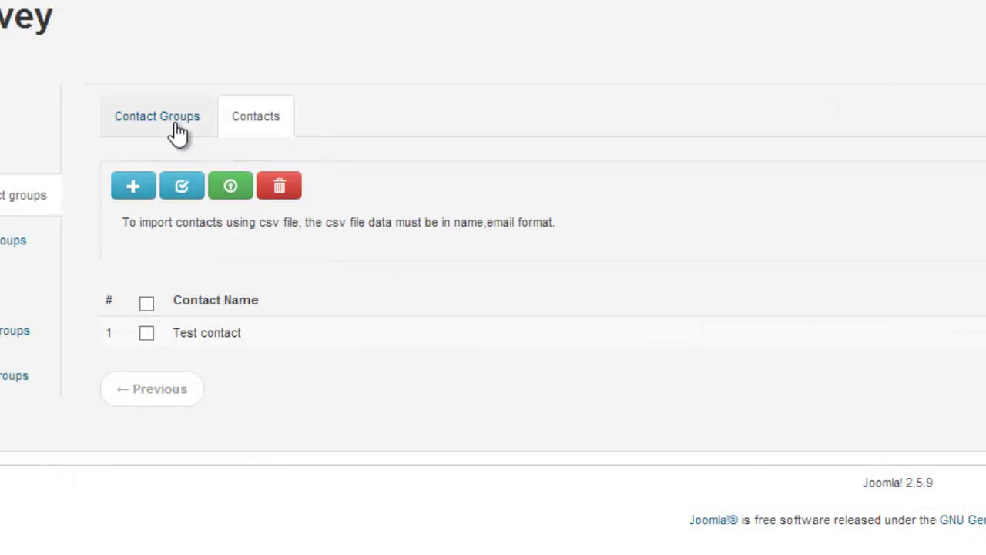
{"action": "left_click", "coordinate": [198, 123]}
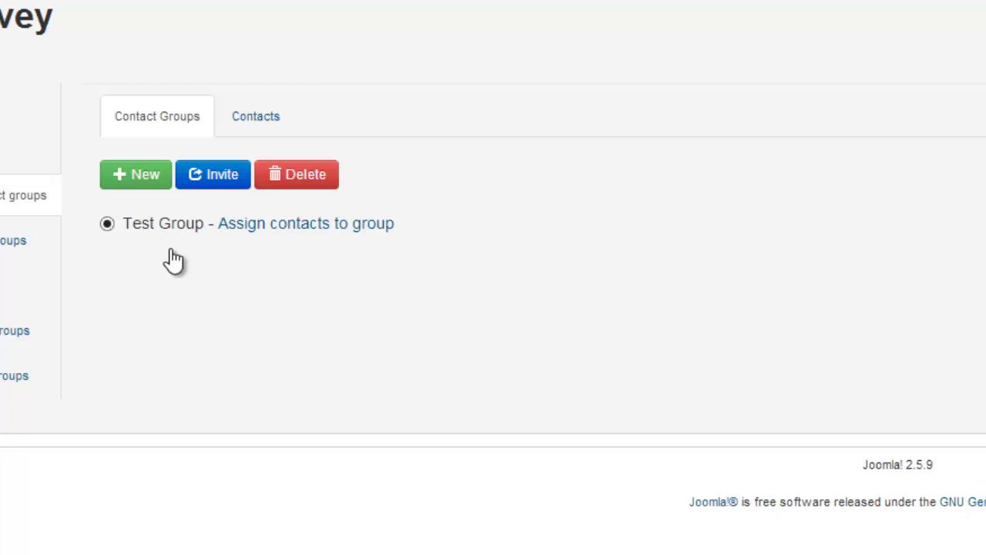
{"action": "left_click", "coordinate": [213, 181]}
View the registered user groups, then find the admin account among registered users and add it to the invitation list
{"action": "left_click", "coordinate": [13, 240]}
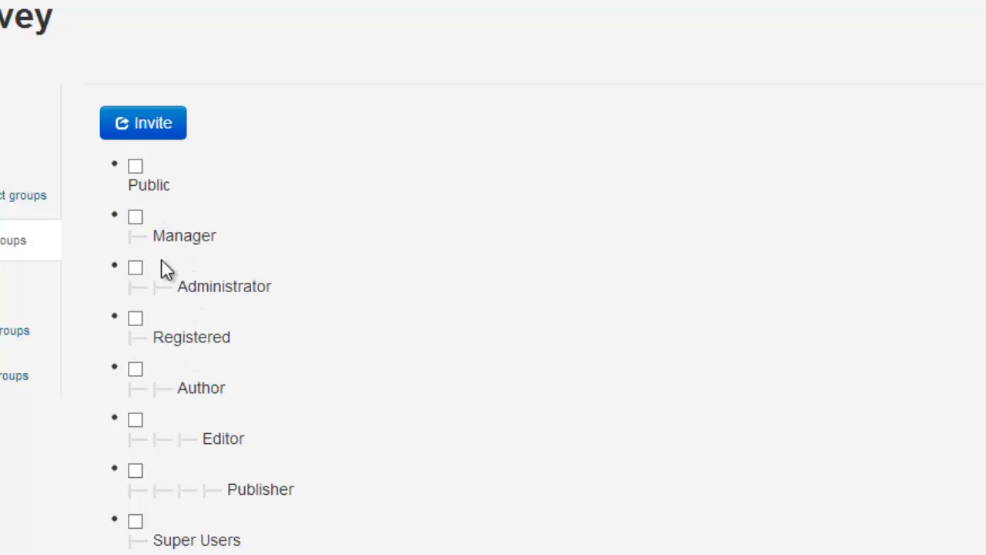
{"action": "left_click", "coordinate": [2, 294]}
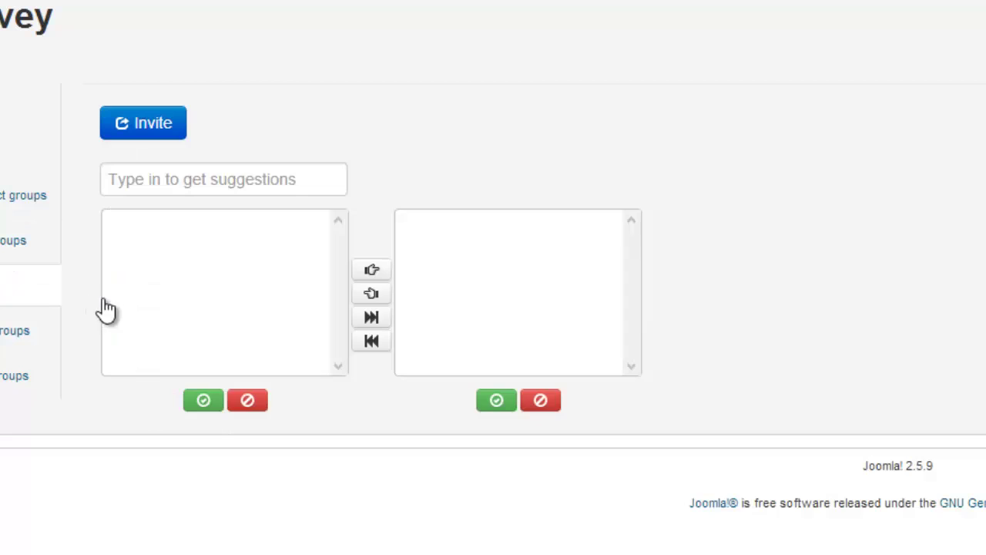
{"action": "left_click", "coordinate": [157, 179]}
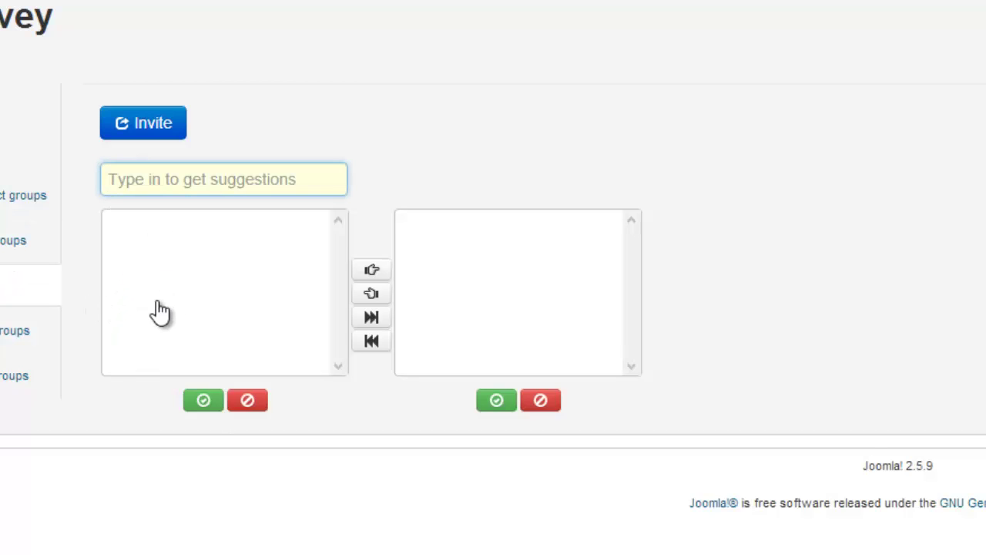
{"action": "type", "text": "admin"}
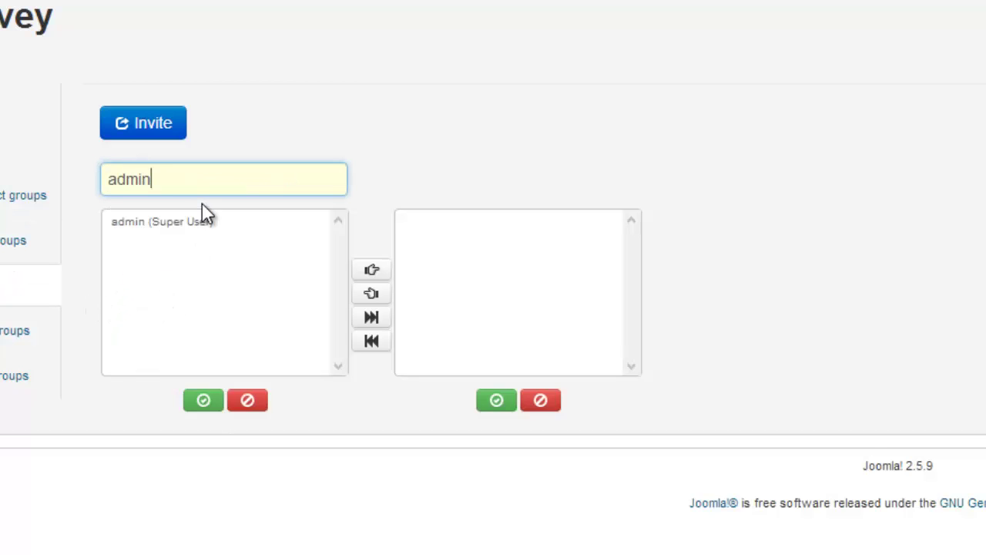
{"action": "left_click", "coordinate": [206, 222]}
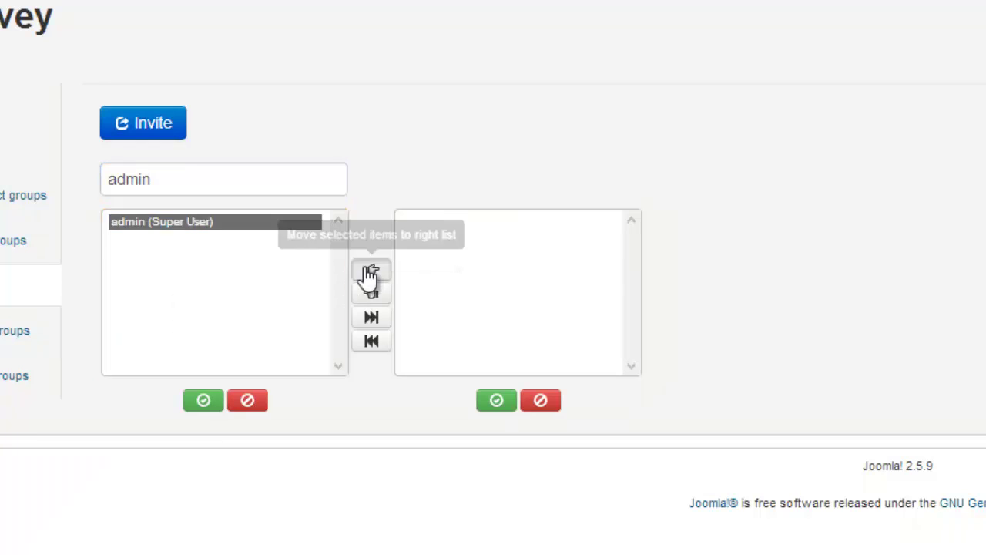
{"action": "left_click", "coordinate": [372, 270]}
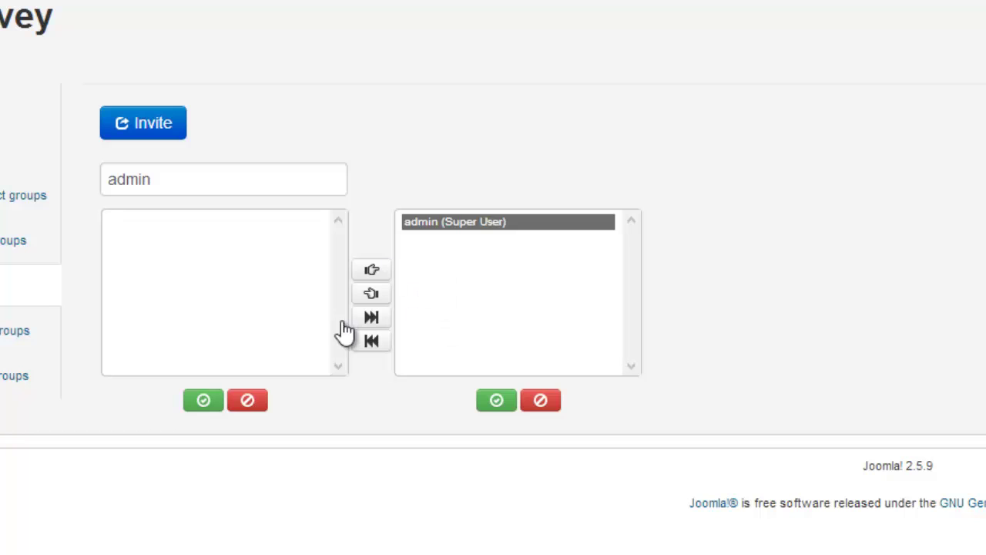
View the remaining group invitation options for Test survey without inviting anyone
{"action": "left_click", "coordinate": [10, 339]}
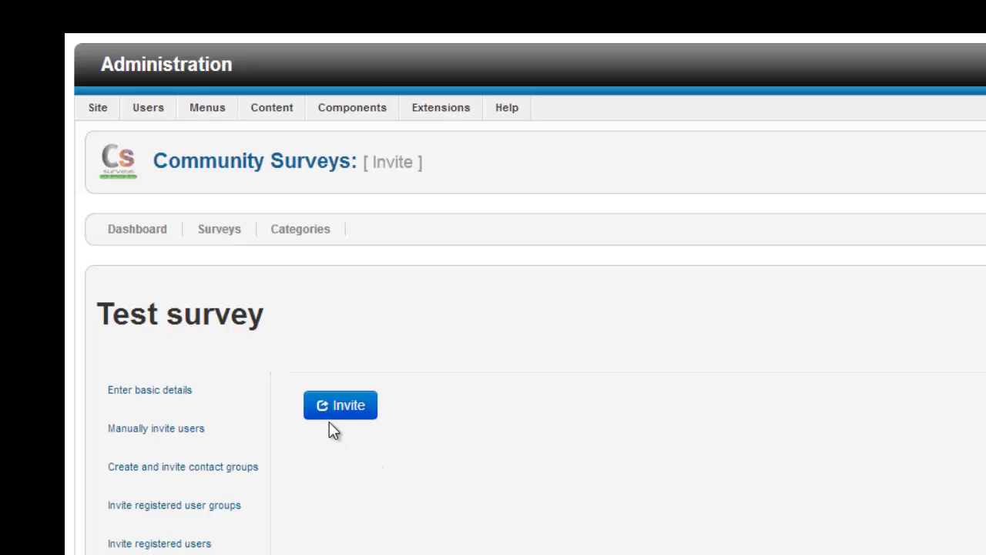
{"action": "left_click", "coordinate": [239, 402]}
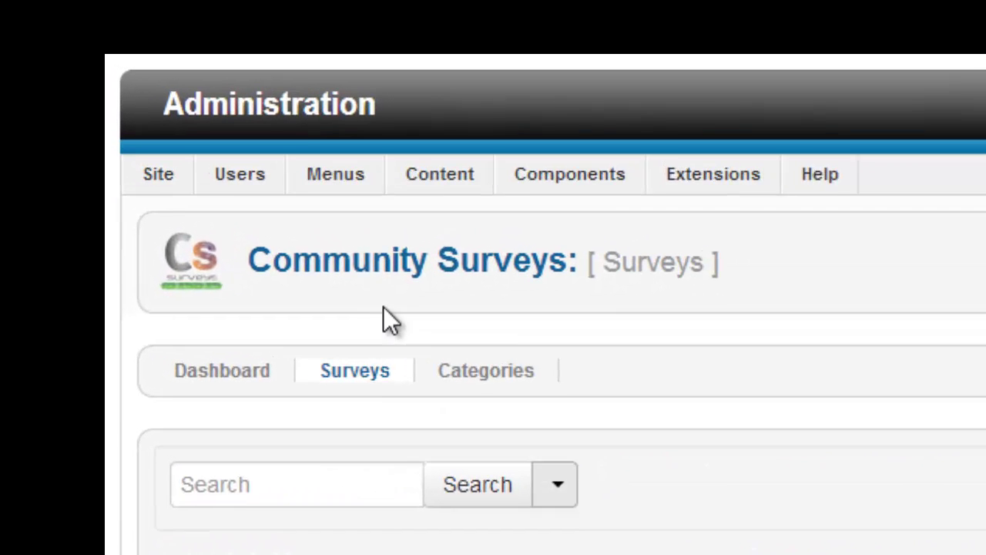
Start a new item in Main Menu and set its type to Community Surveys Layout
{"action": "mouse_move", "coordinate": [152, 89]}
{"action": "mouse_move", "coordinate": [337, 270]}
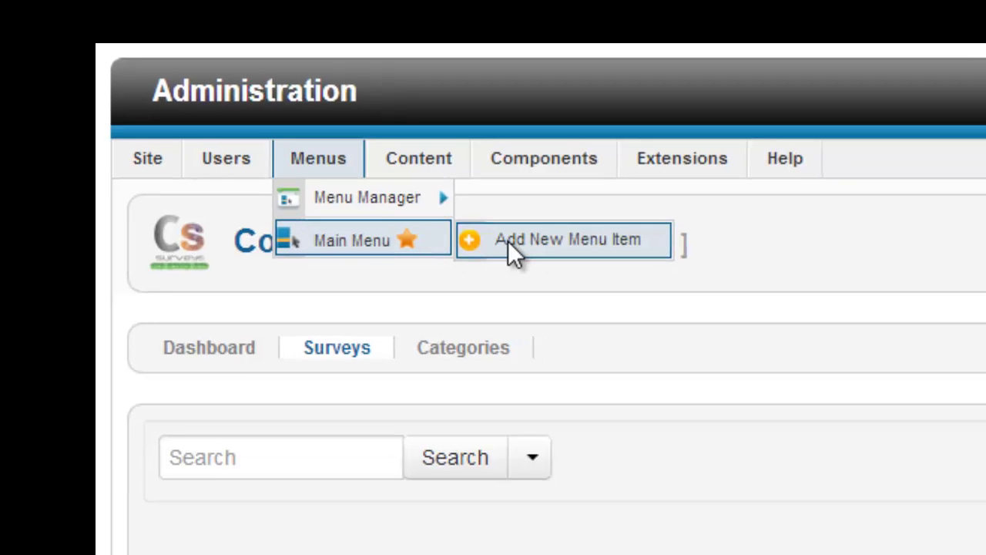
{"action": "left_click", "coordinate": [514, 240]}
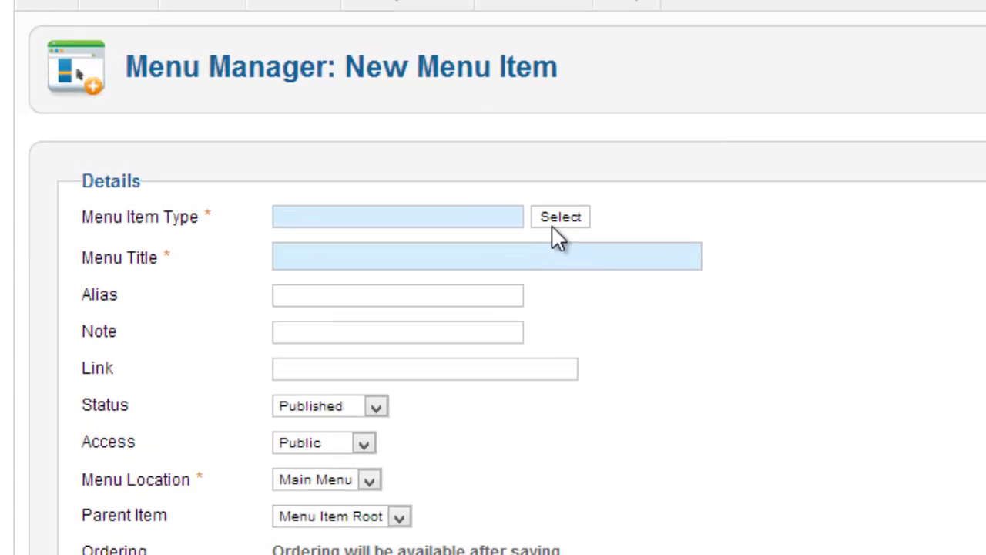
{"action": "left_click", "coordinate": [561, 218]}
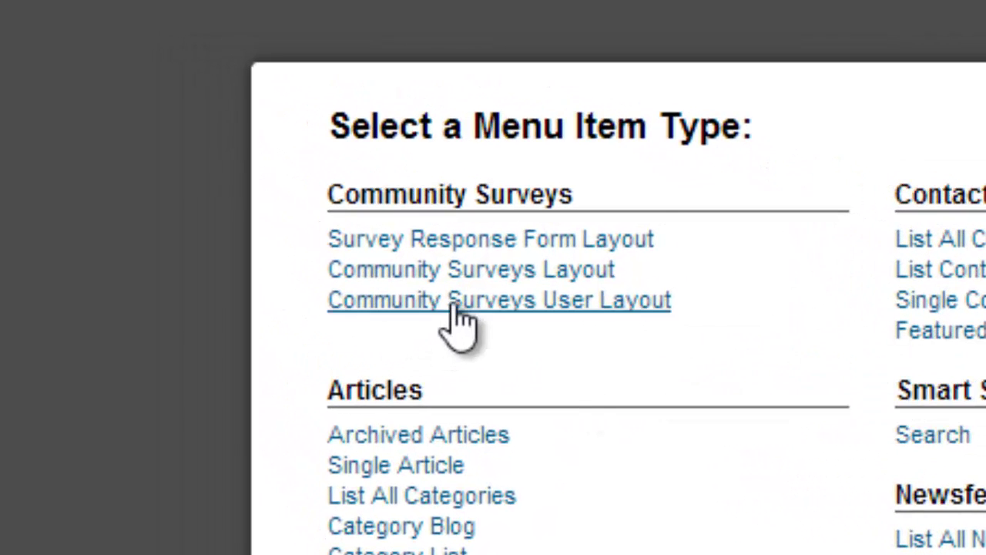
{"action": "left_click", "coordinate": [490, 274]}
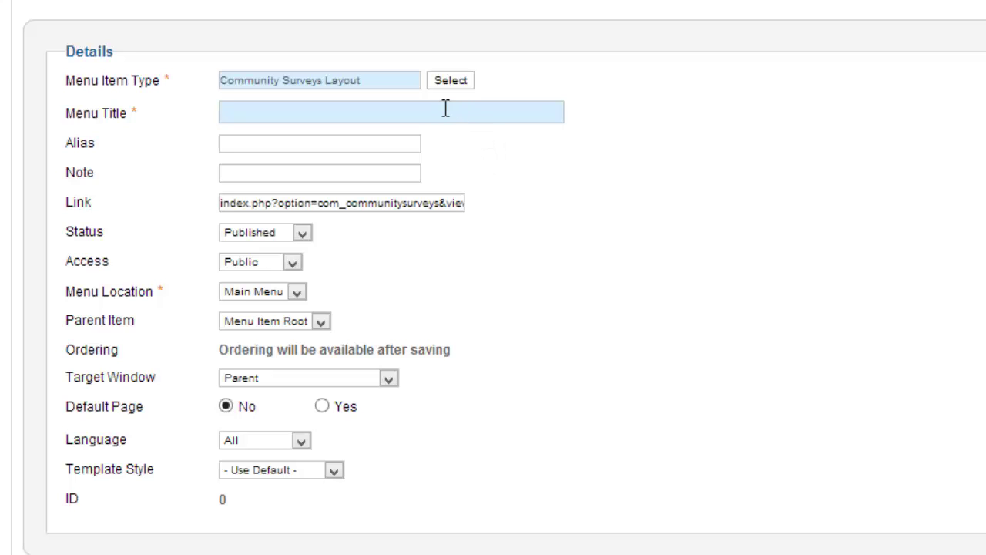
Title the menu item Surveys and save it
{"action": "type", "text": "Survey"}
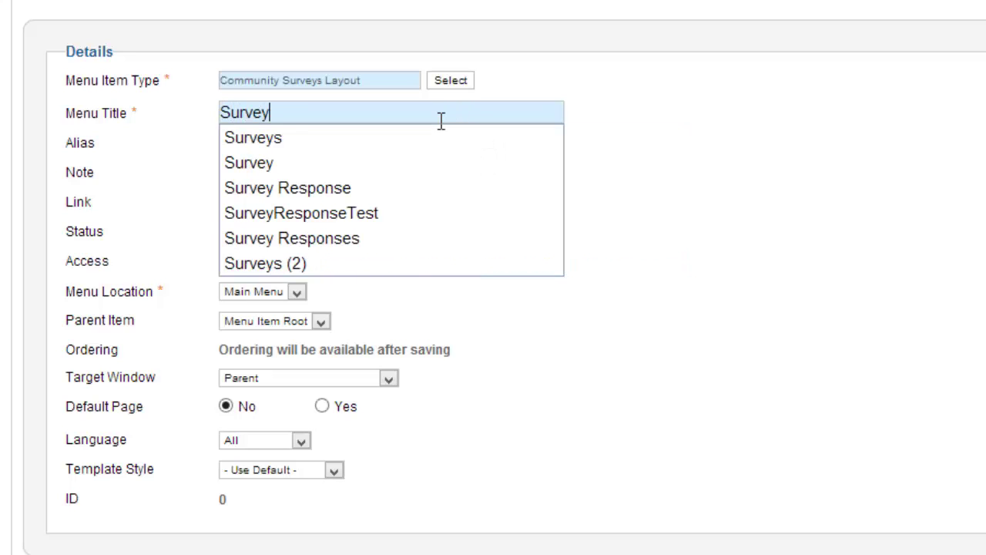
{"action": "type", "text": "s"}
{"action": "key", "text": "Down"}
{"action": "key", "text": "Down"}
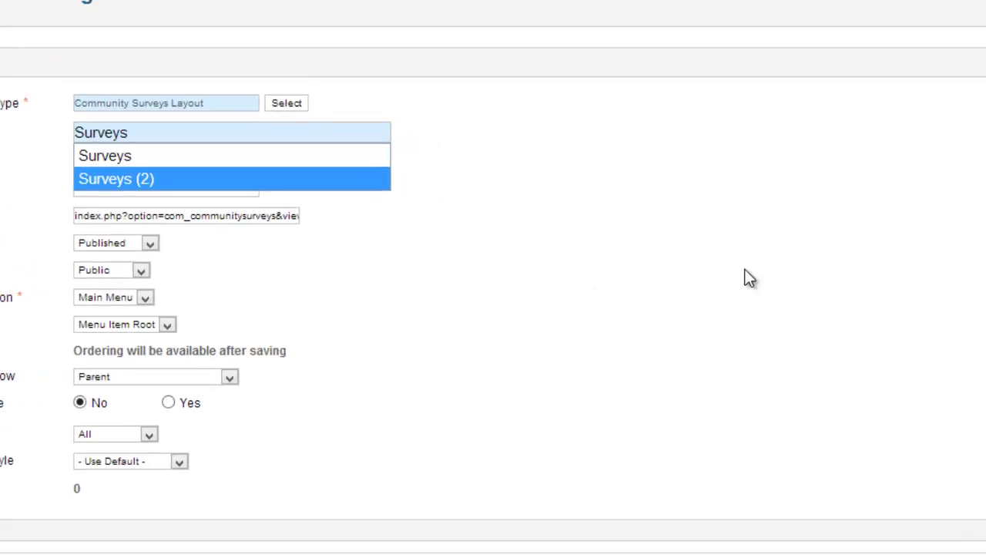
{"action": "key", "text": "Return"}
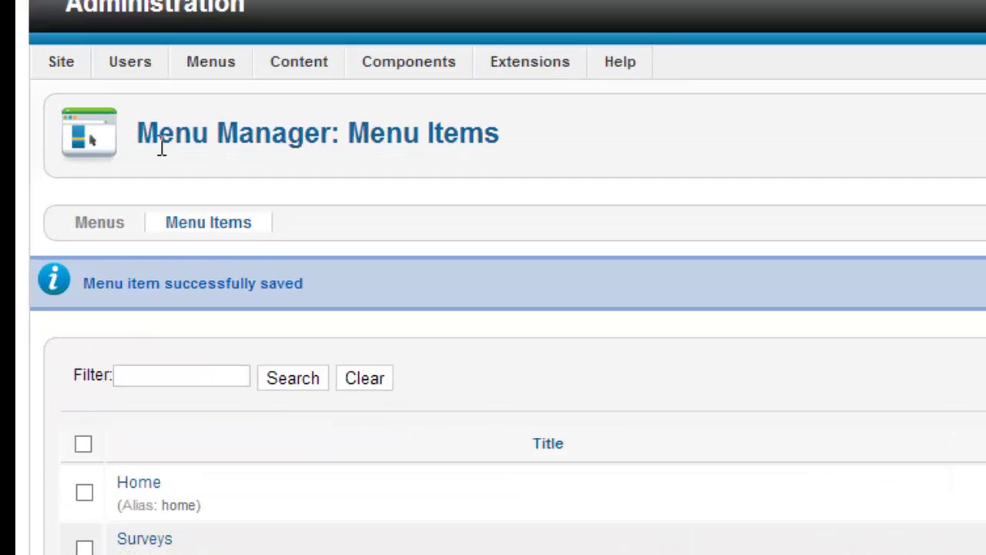
Create a menu titled Hidden Menu with the menu type hidden-menu and save it
{"action": "mouse_move", "coordinate": [109, 3]}
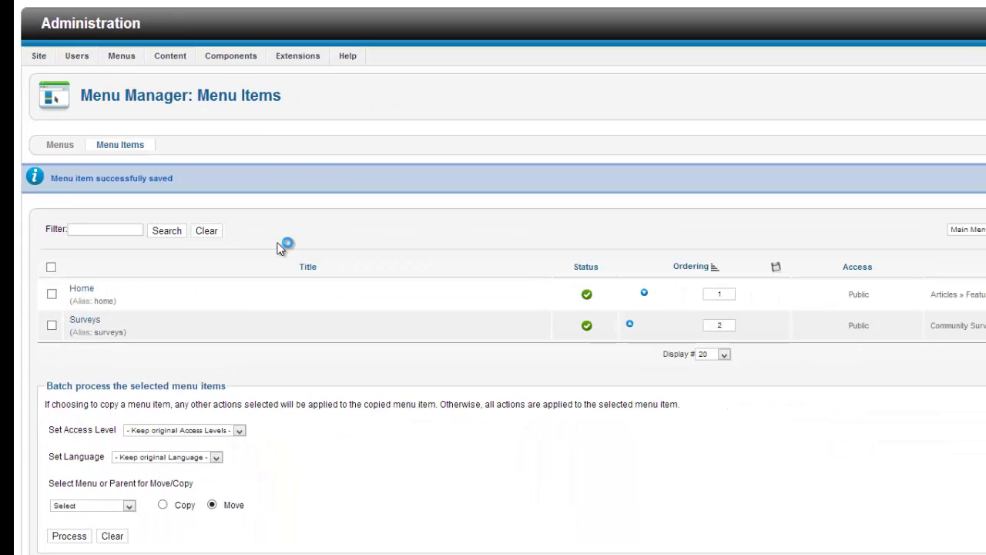
{"action": "left_click", "coordinate": [238, 174]}
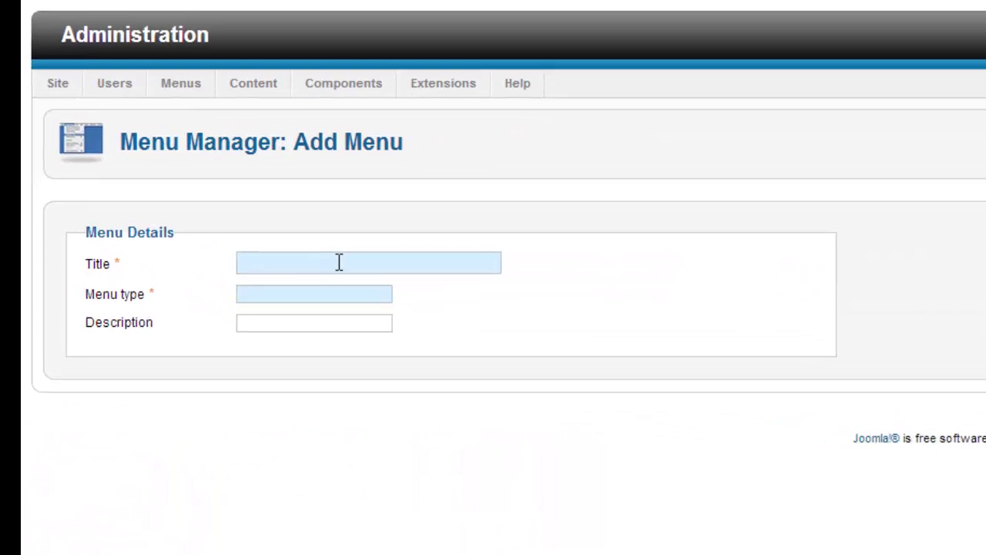
{"action": "type", "text": "Hidden Menu"}
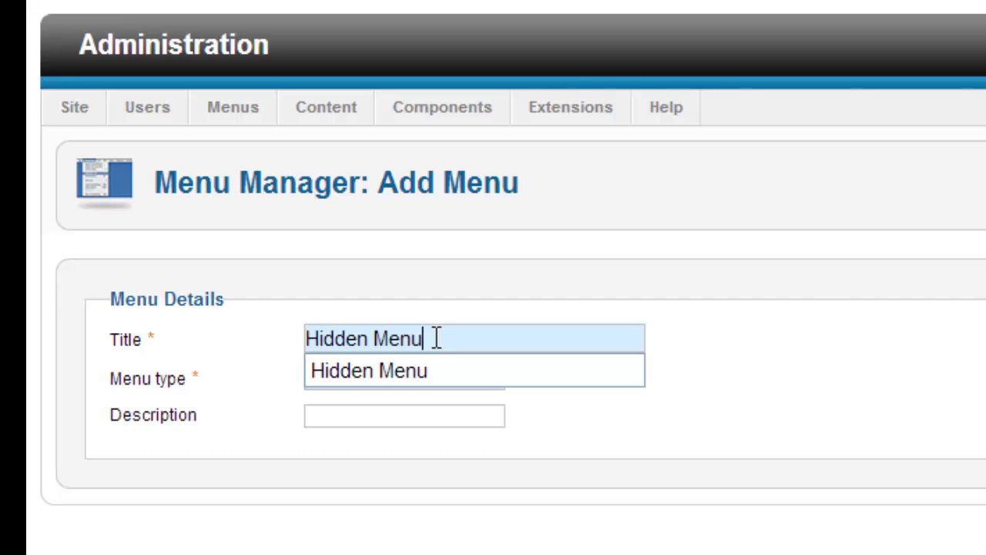
{"action": "key", "text": "Down"}
{"action": "key", "text": "Tab"}
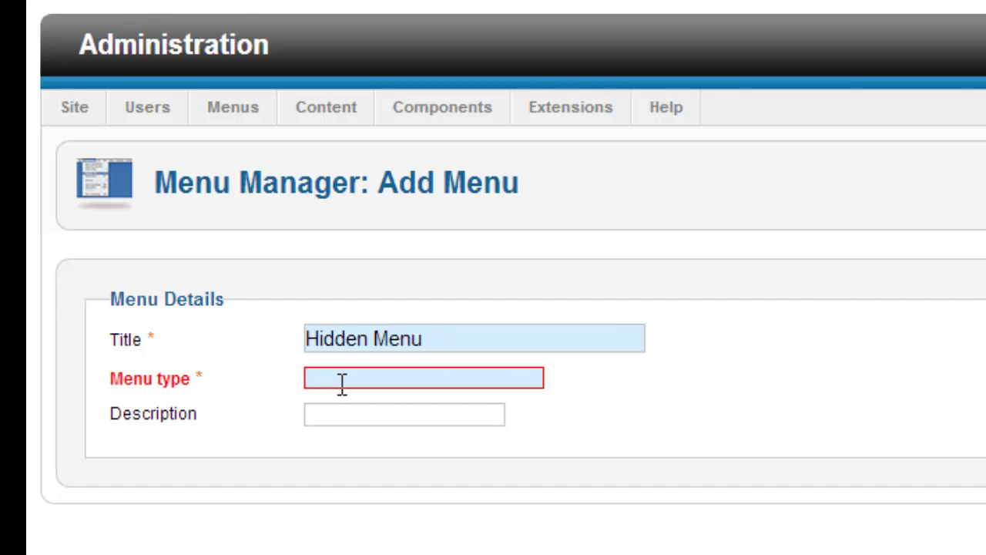
{"action": "type", "text": "hid"}
{"action": "key", "text": "Down"}
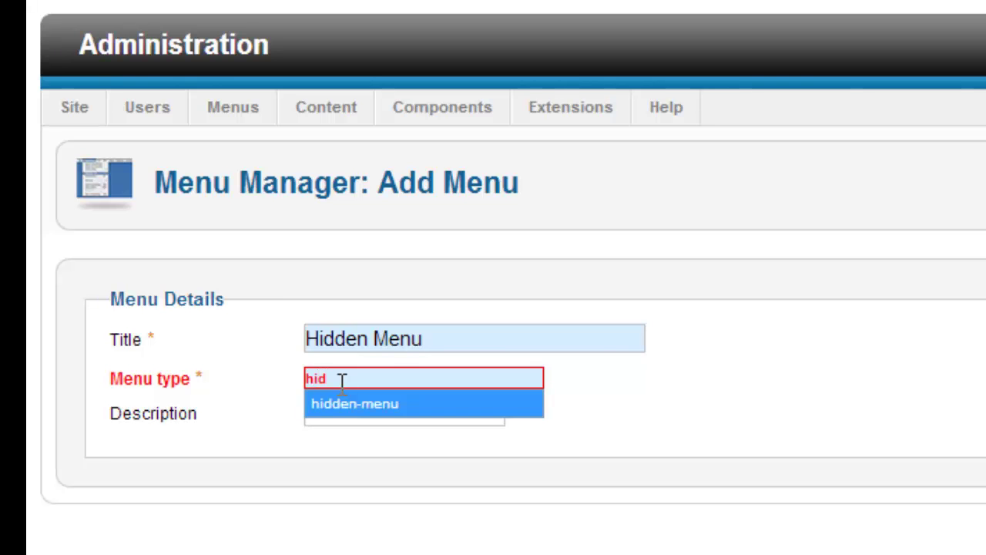
{"action": "key", "text": "Return"}
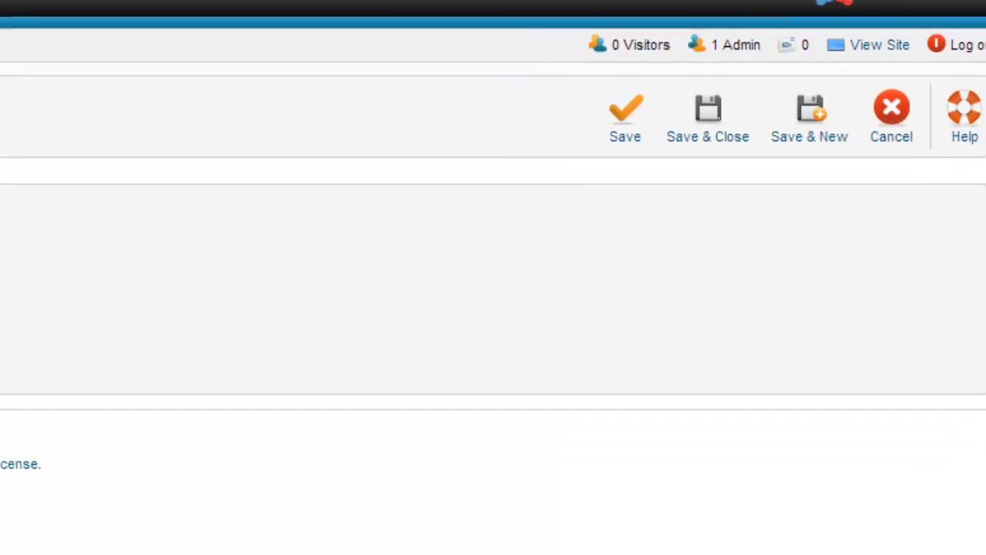
{"action": "left_click", "coordinate": [619, 147]}
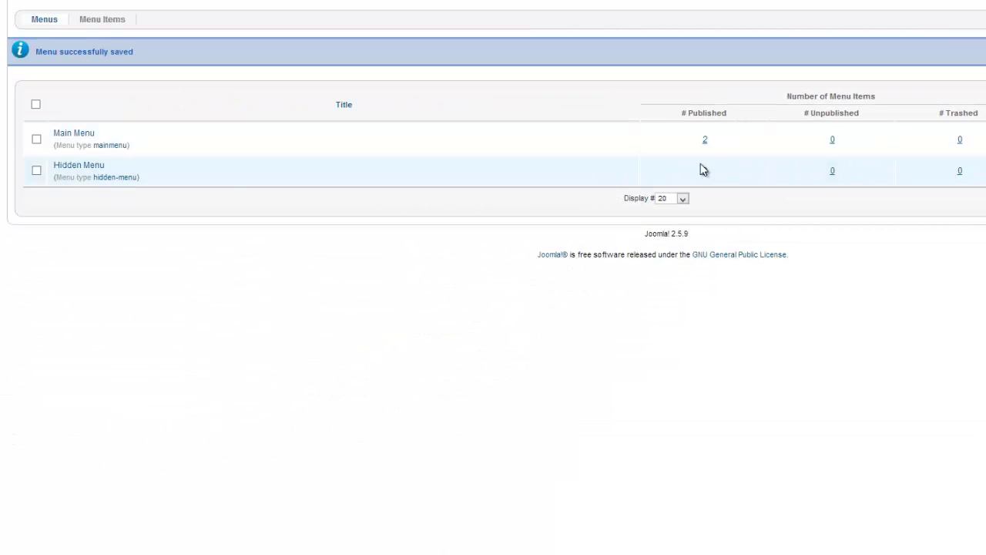
Prepare a batch move of Main Menu's Surveys item to Hidden Menu, and deselect the item without processing the move
{"action": "left_click", "coordinate": [706, 141]}
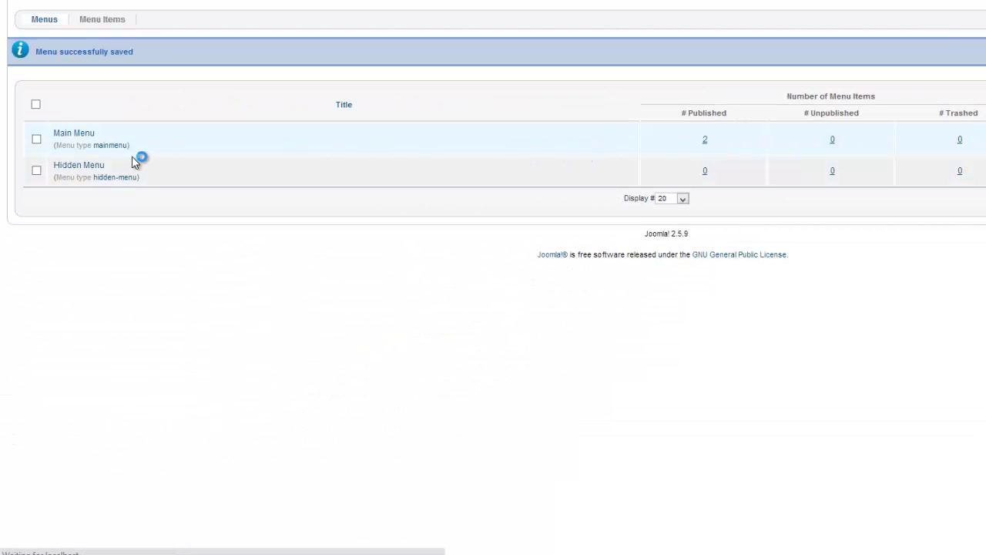
{"action": "left_click", "coordinate": [36, 155]}
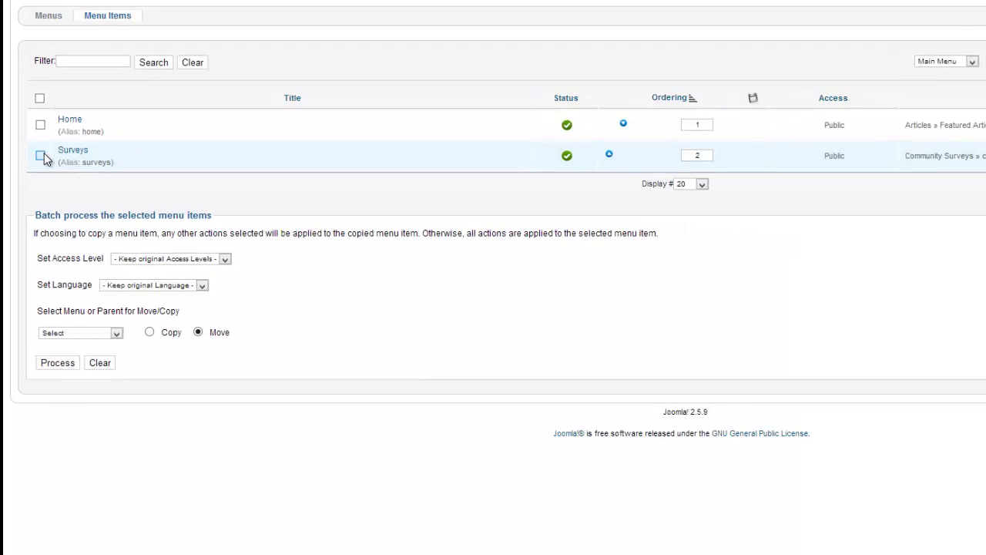
{"action": "left_click", "coordinate": [171, 384]}
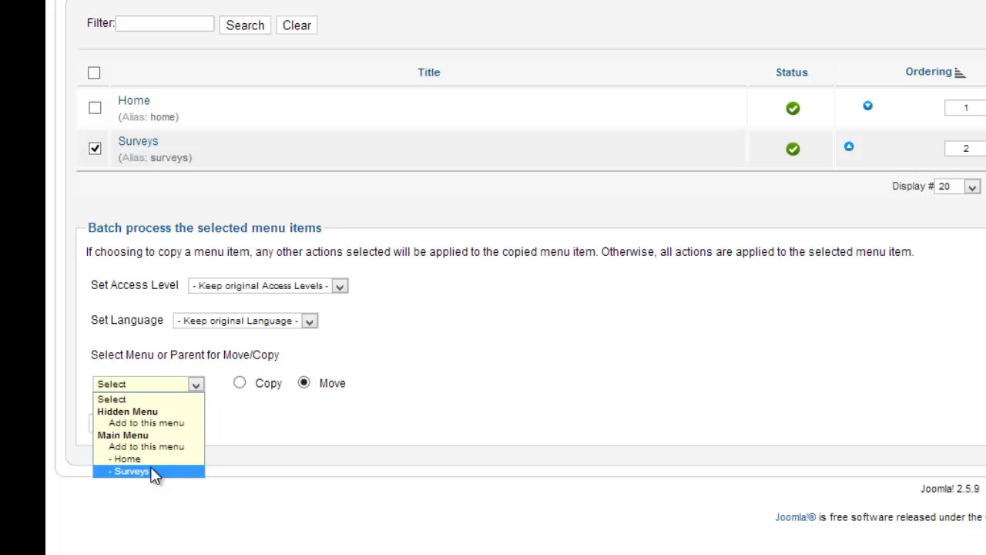
{"action": "left_click", "coordinate": [178, 429]}
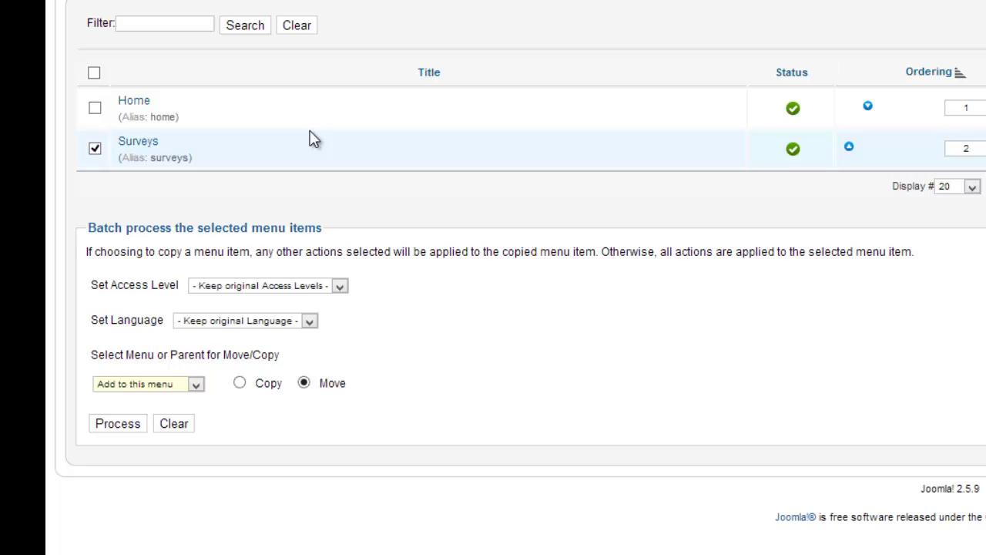
{"action": "left_click", "coordinate": [95, 148]}
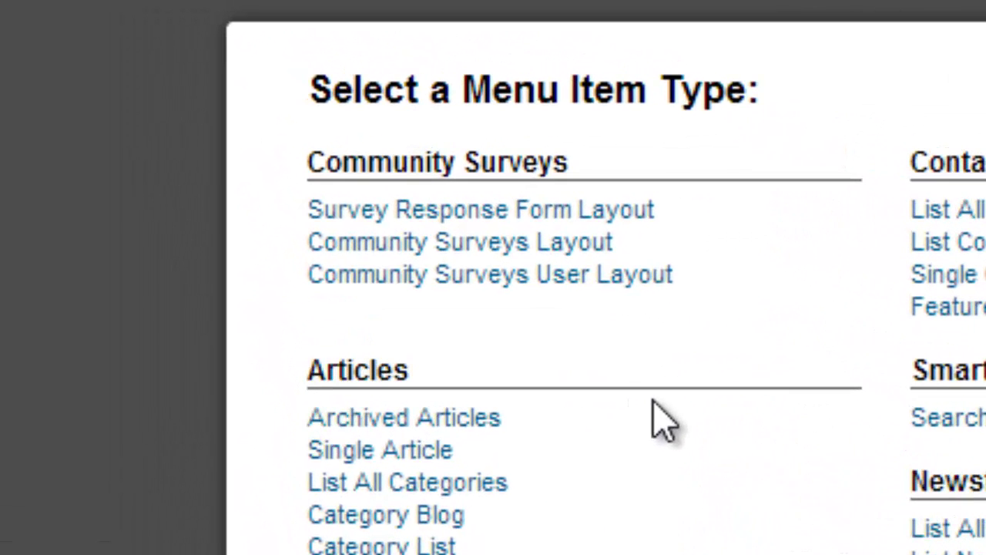
Set up a Community Surveys User Layout menu item titled My Stuff with Surveys as its parent item
{"action": "left_click", "coordinate": [524, 274]}
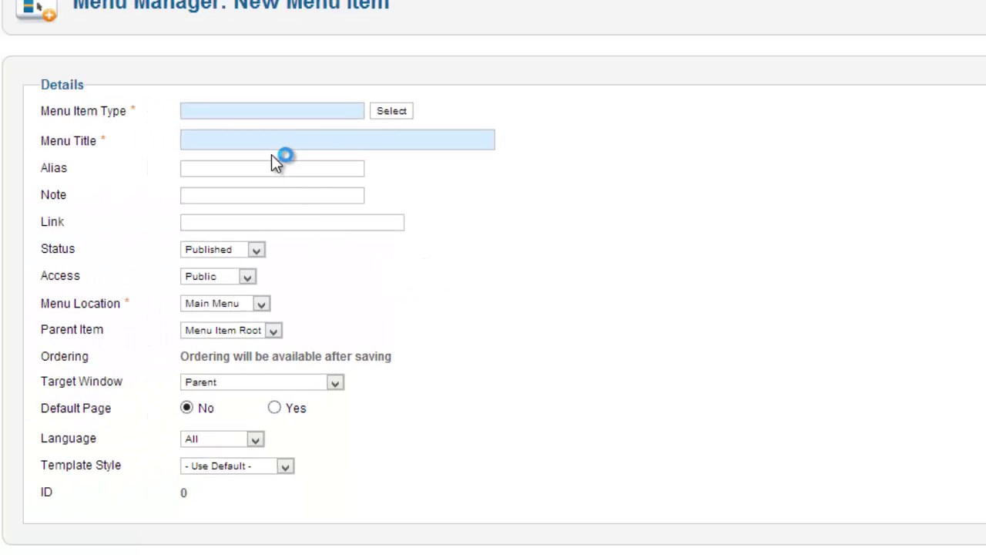
{"action": "left_click", "coordinate": [275, 147]}
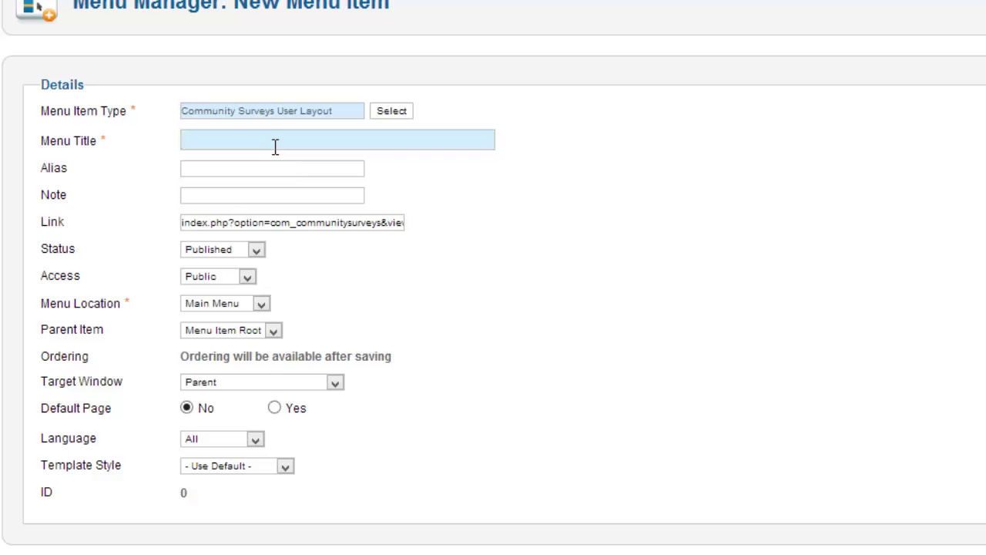
{"action": "type", "text": "My"}
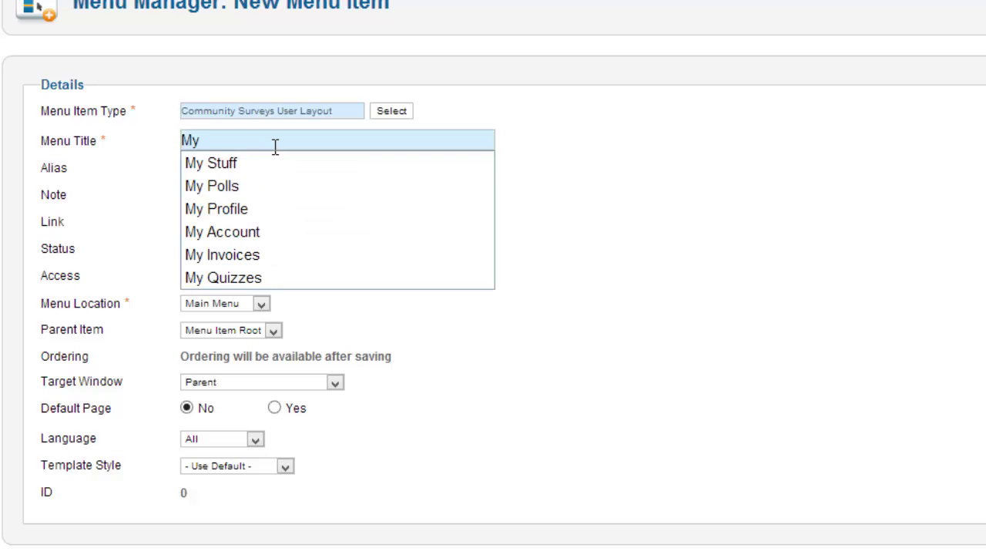
{"action": "key", "text": "Down"}
{"action": "key", "text": "Return"}
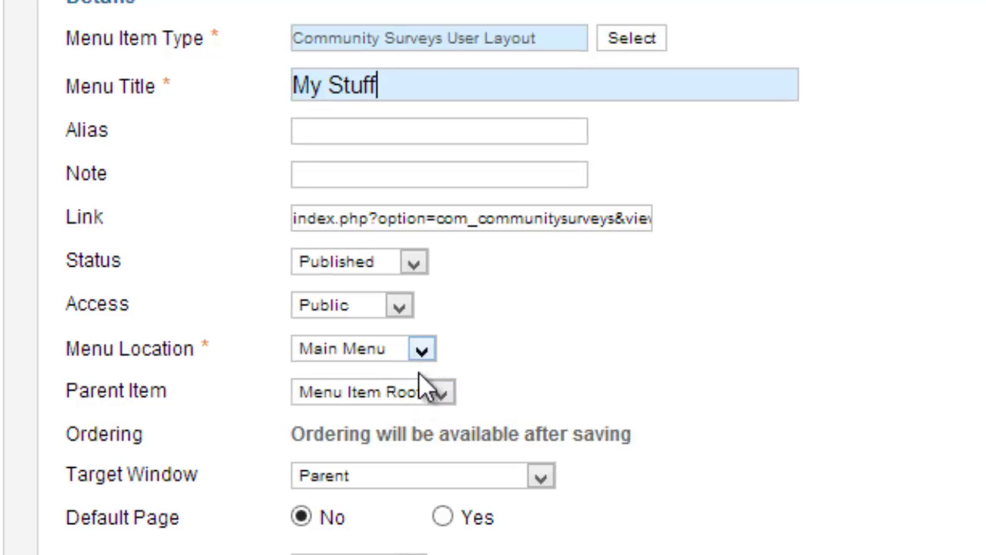
{"action": "left_click", "coordinate": [422, 392]}
{"action": "left_click", "coordinate": [385, 460]}
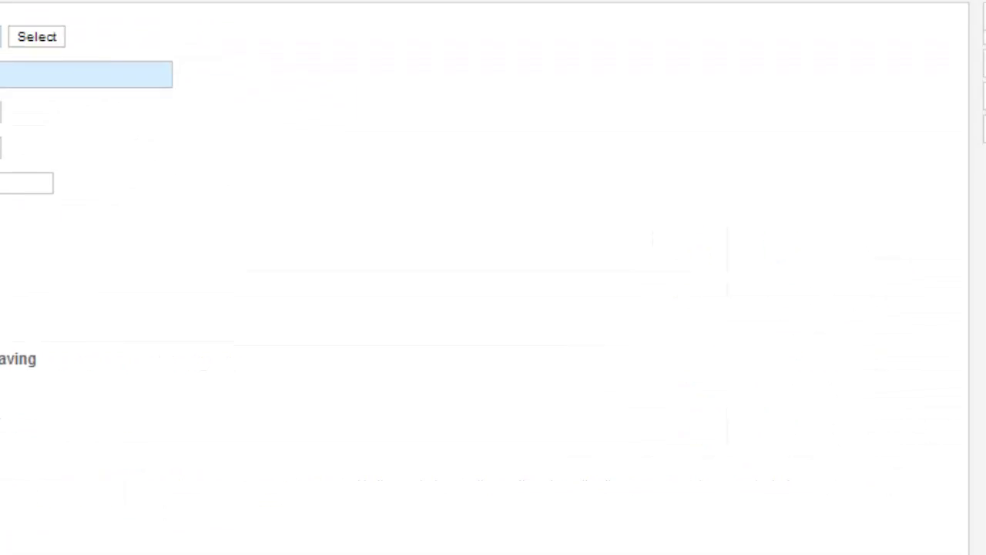
Choose Survey Response Form Layout as the type for another new menu item
{"action": "left_click", "coordinate": [37, 37]}
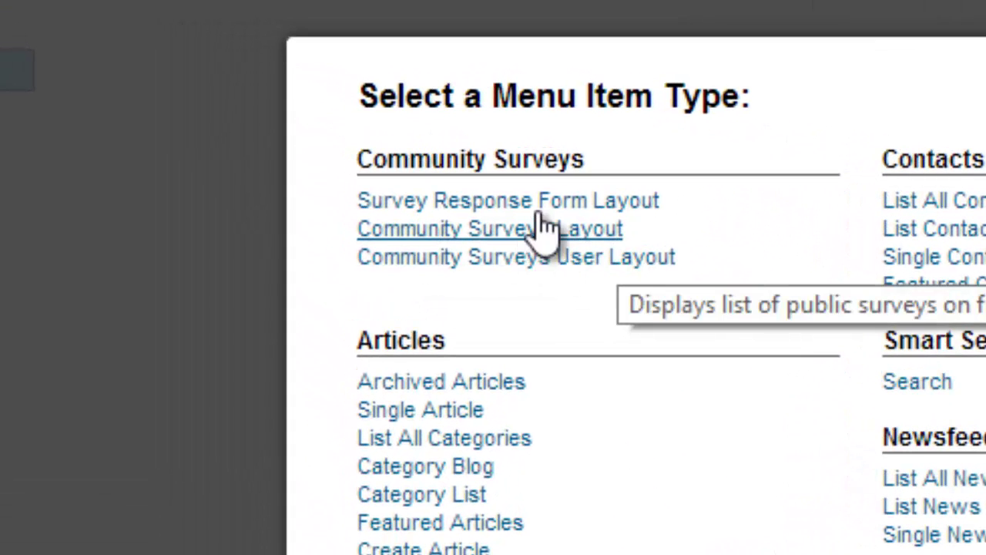
{"action": "left_click", "coordinate": [549, 203]}
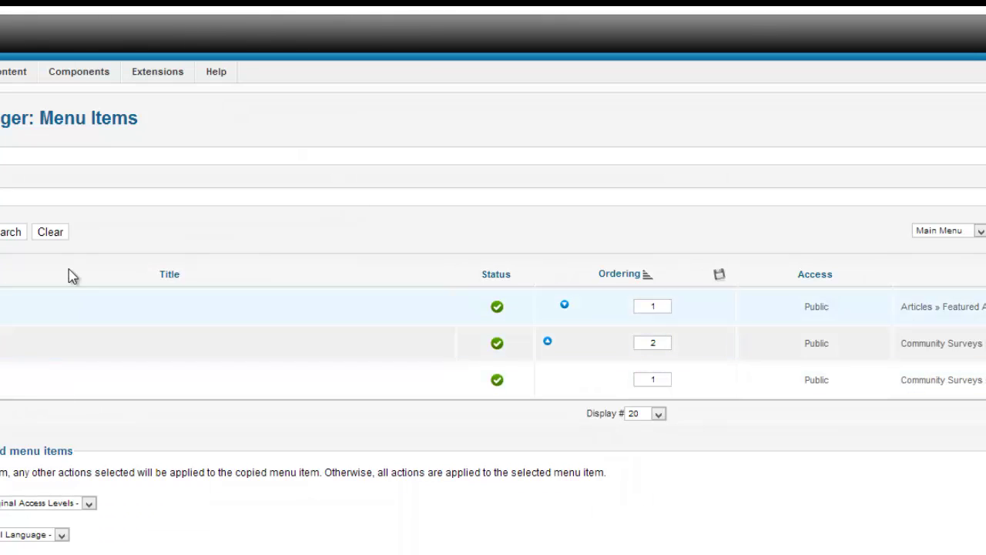
Open Test survey from the public survey list on the site and continue past its introduction to the questions
{"action": "mouse_move", "coordinate": [92, 68]}
{"action": "left_click", "coordinate": [96, 116]}
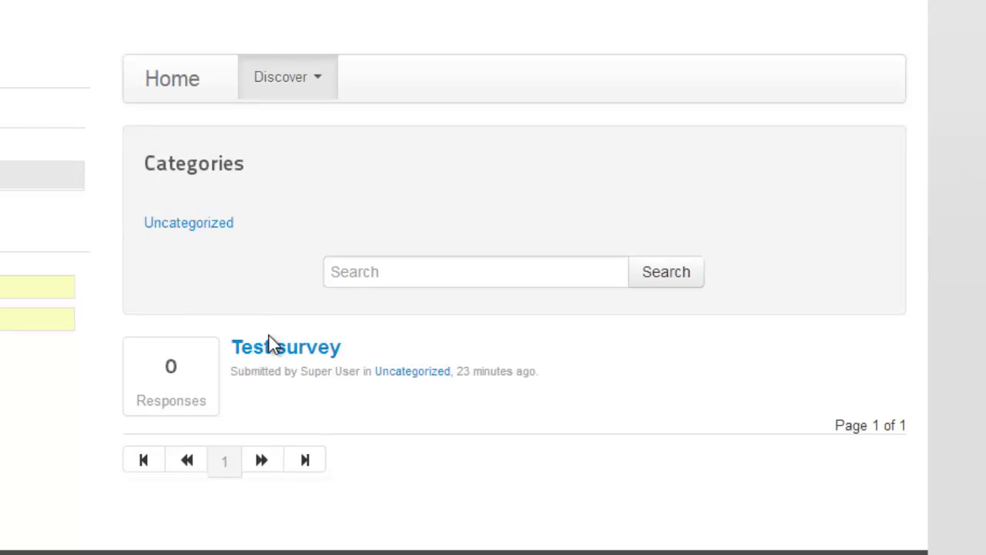
{"action": "triple_click", "coordinate": [282, 356]}
{"action": "left_click", "coordinate": [278, 382]}
{"action": "triple_click", "coordinate": [282, 348]}
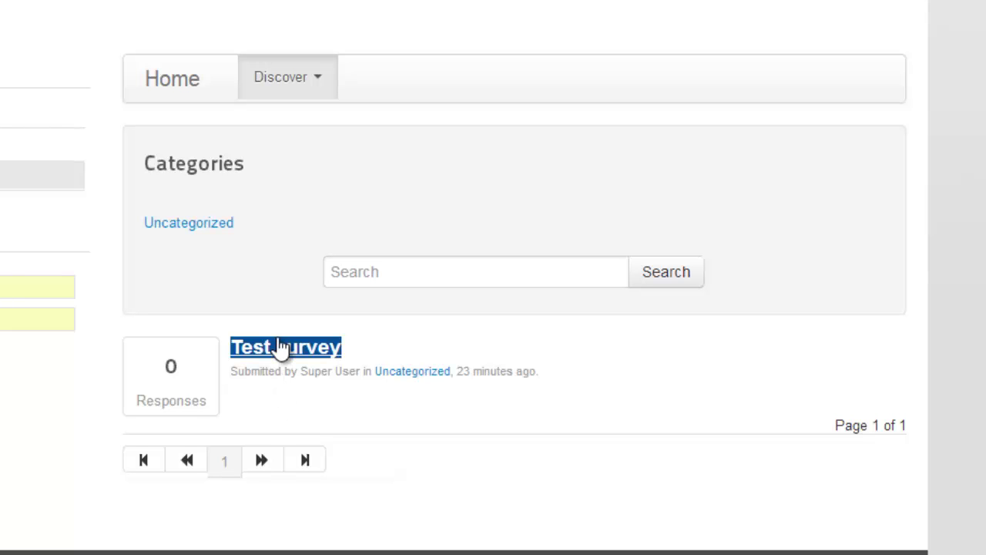
{"action": "left_click", "coordinate": [285, 136]}
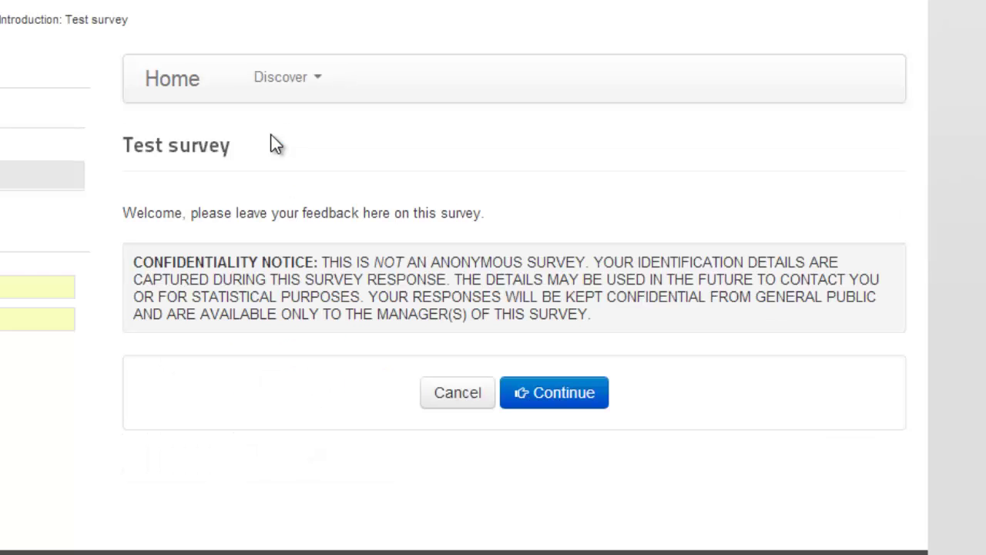
{"action": "left_click", "coordinate": [545, 395]}
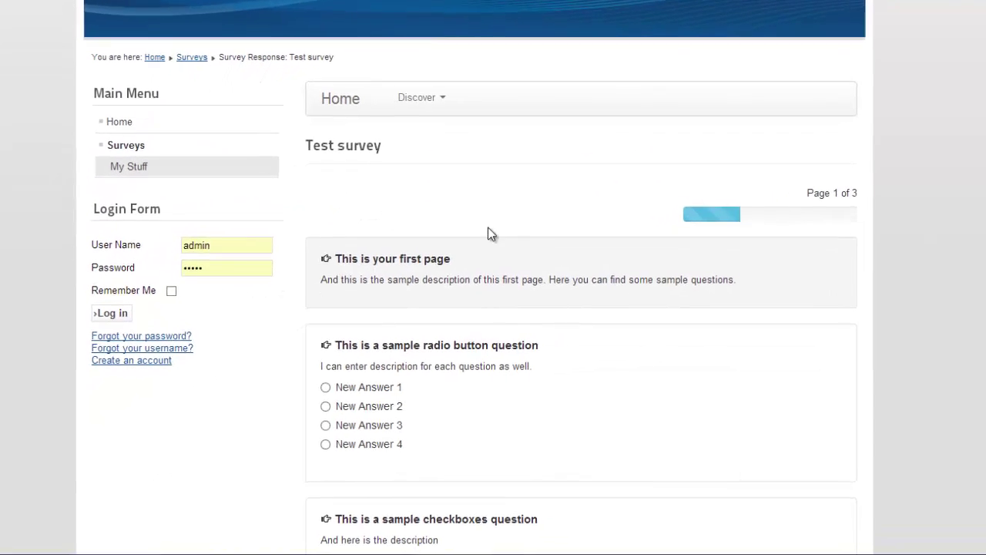
Answer the radio button and checkboxes questions with New Answer 2 and proceed to the survey's second page
{"action": "scroll", "coordinate": [446, 245], "scroll_direction": "down", "scroll_amount": 3}
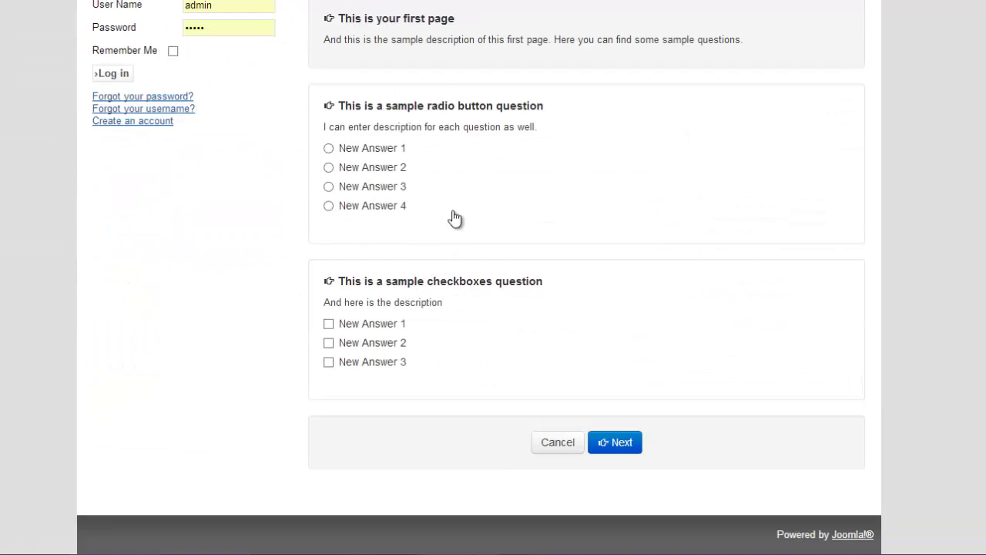
{"action": "left_click", "coordinate": [344, 169]}
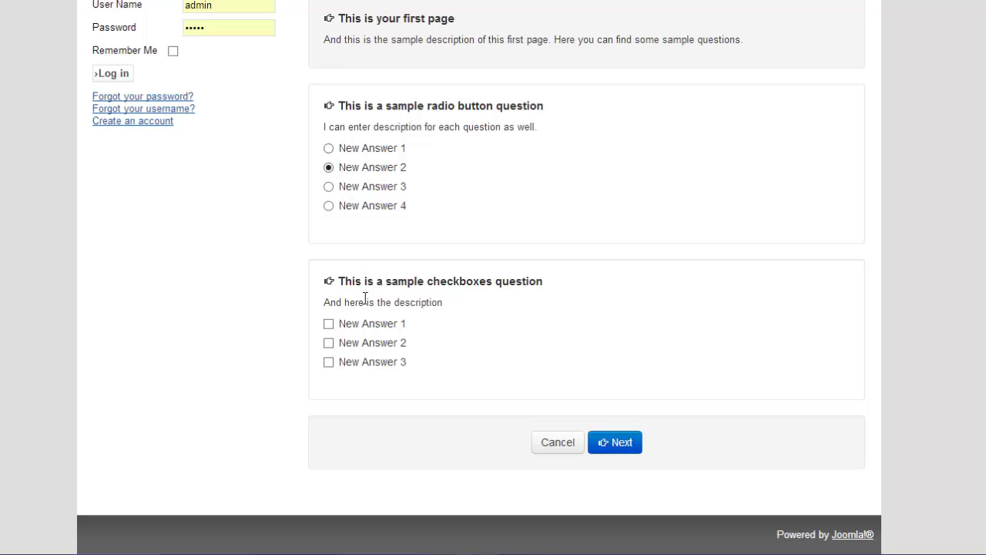
{"action": "left_click", "coordinate": [364, 343]}
{"action": "left_click", "coordinate": [609, 443]}
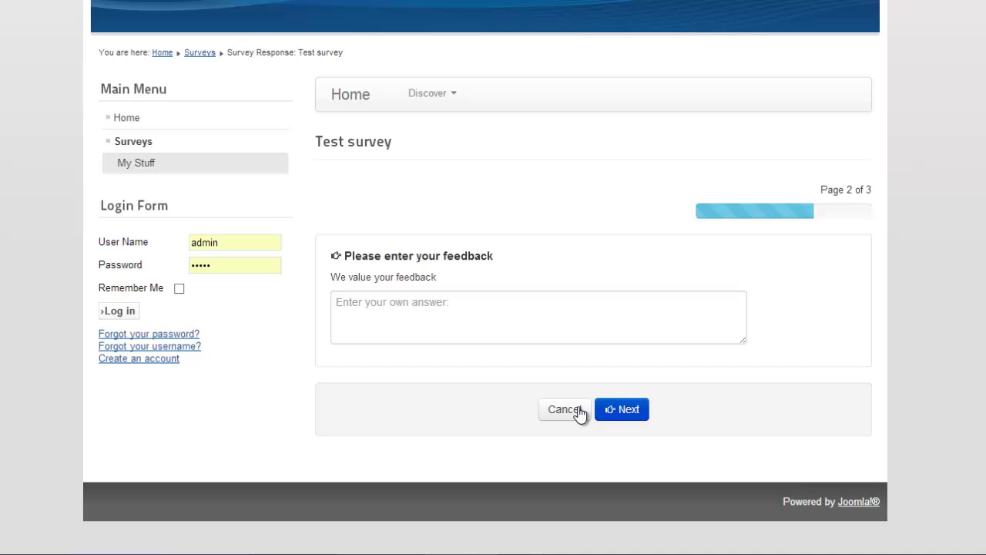
Answer the mandatory feedback question on the survey's second page with "feedback" and proceed to the third page
{"action": "left_click", "coordinate": [623, 412]}
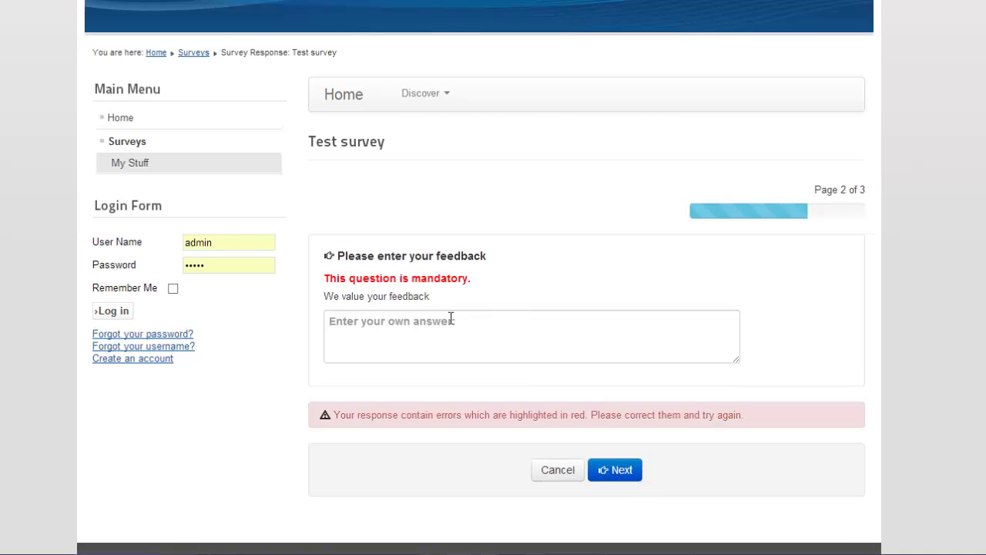
{"action": "left_click", "coordinate": [415, 339]}
{"action": "type", "text": "fe"}
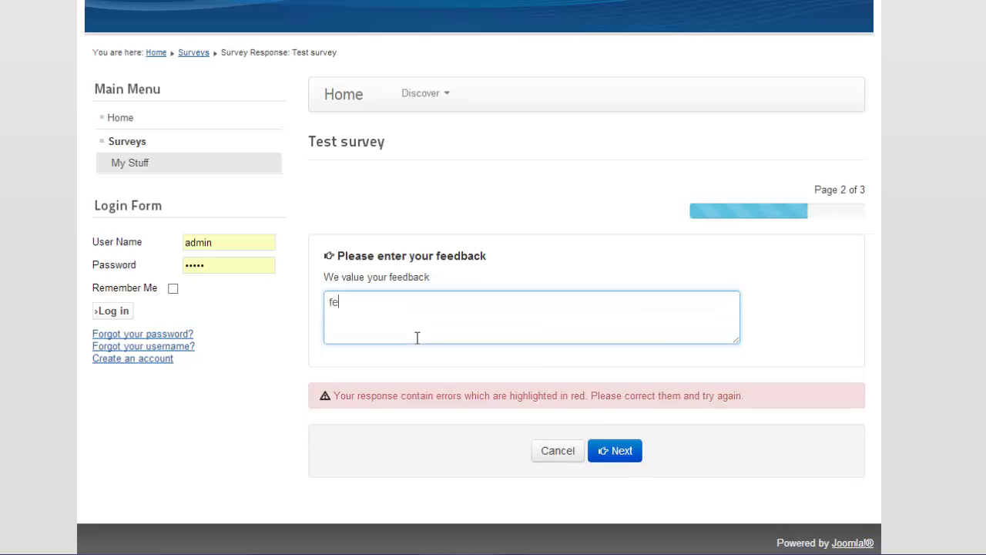
{"action": "type", "text": "edback"}
{"action": "left_click", "coordinate": [618, 450]}
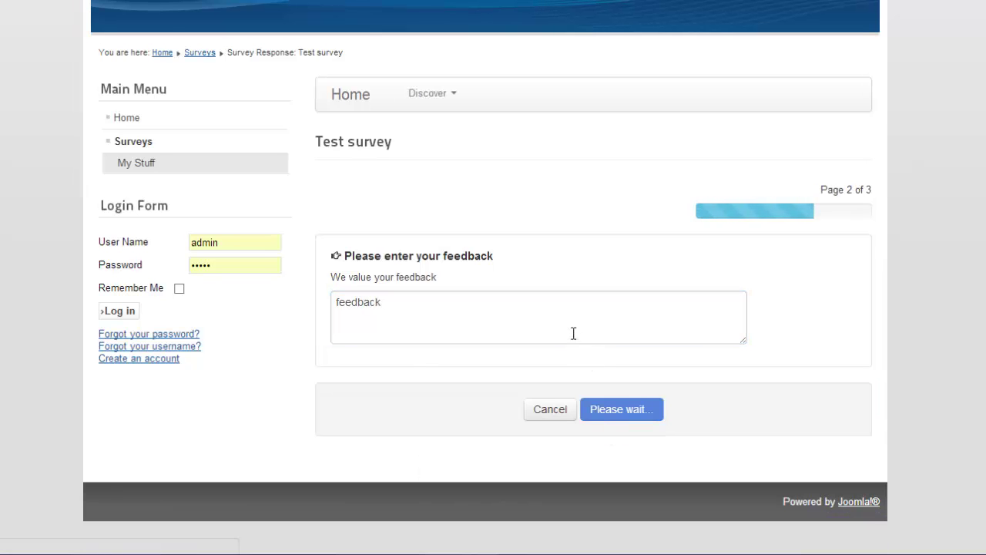
Choose the second image, the blue desktop labelled New Answer 2, in the image question and finish the survey
{"action": "scroll", "coordinate": [537, 341], "scroll_direction": "down", "scroll_amount": 3}
{"action": "left_click", "coordinate": [356, 36]}
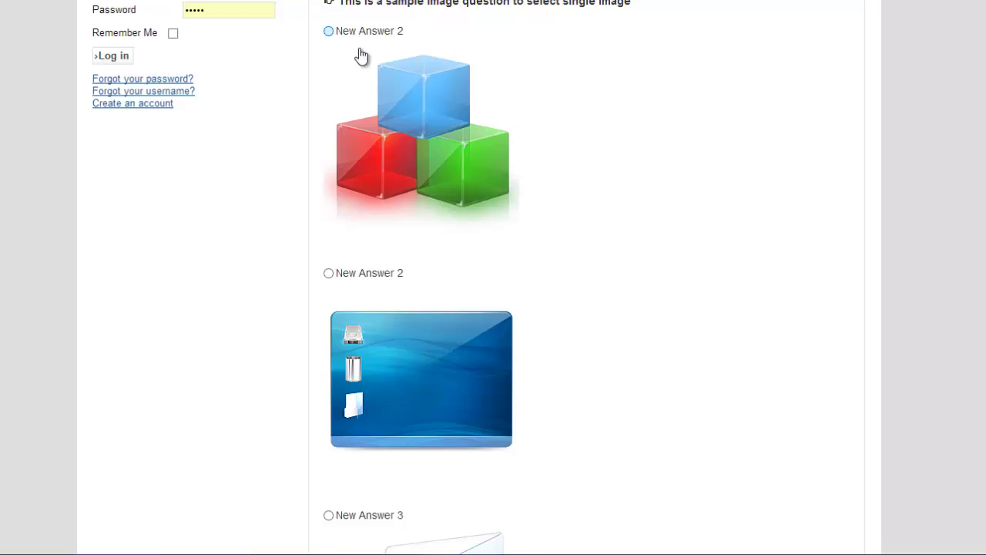
{"action": "left_click", "coordinate": [434, 270]}
{"action": "scroll", "coordinate": [440, 269], "scroll_direction": "down", "scroll_amount": 3}
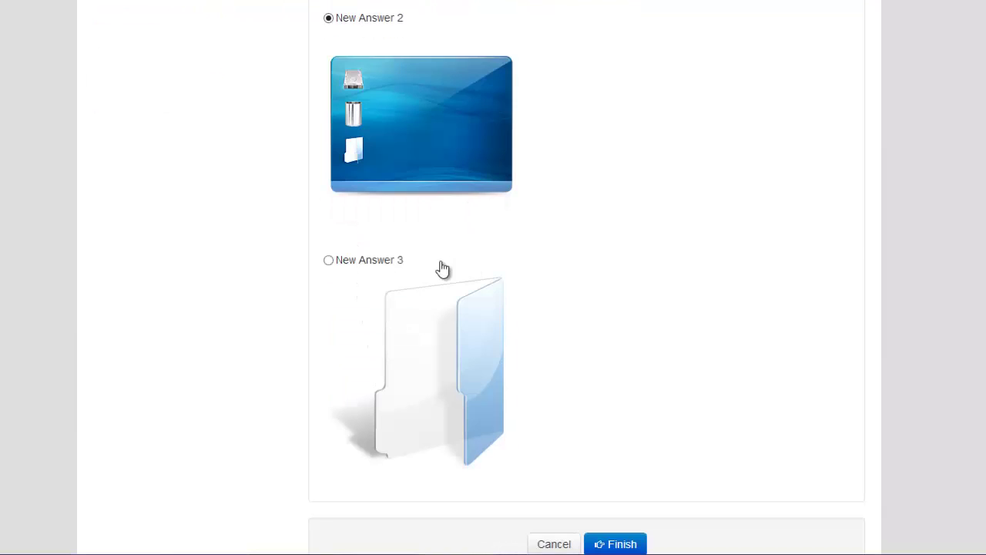
{"action": "scroll", "coordinate": [462, 322], "scroll_direction": "down", "scroll_amount": 2}
{"action": "left_click", "coordinate": [628, 441]}
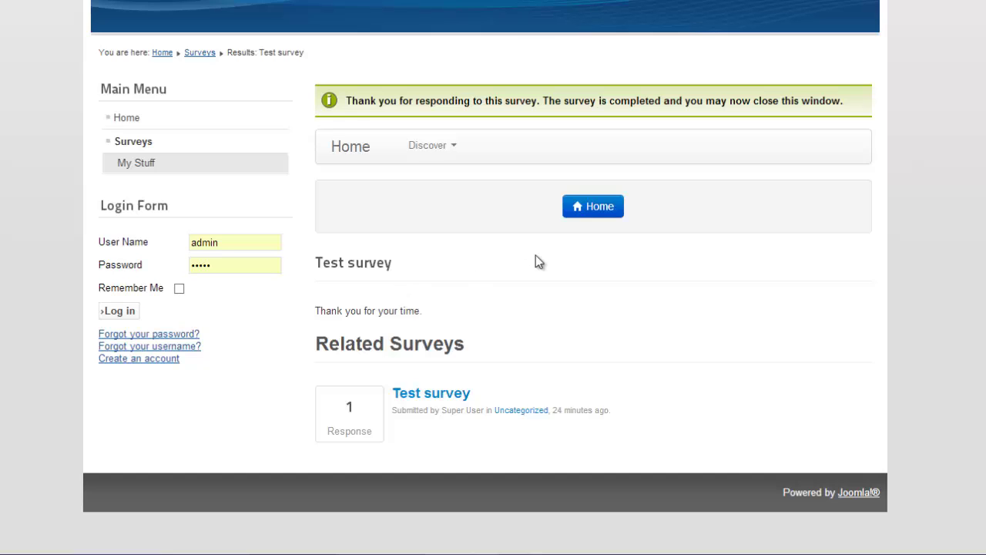
Examine the Edit, Edit Questions, Invite and Reports links offered under Test survey in the signed-in survey list
{"action": "left_click", "coordinate": [440, 407]}
{"action": "left_click", "coordinate": [630, 320]}
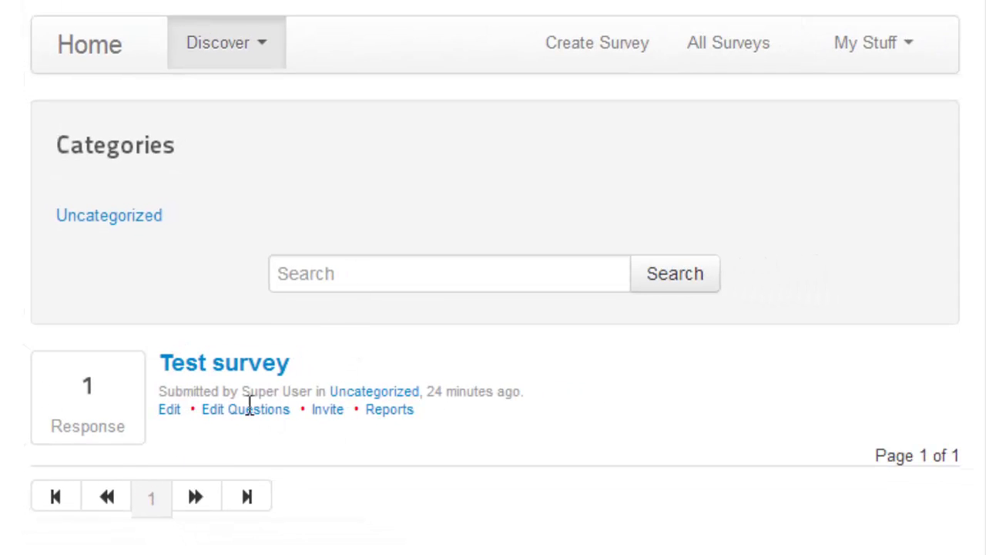
{"action": "double_click", "coordinate": [170, 411]}
{"action": "left_click", "coordinate": [307, 431]}
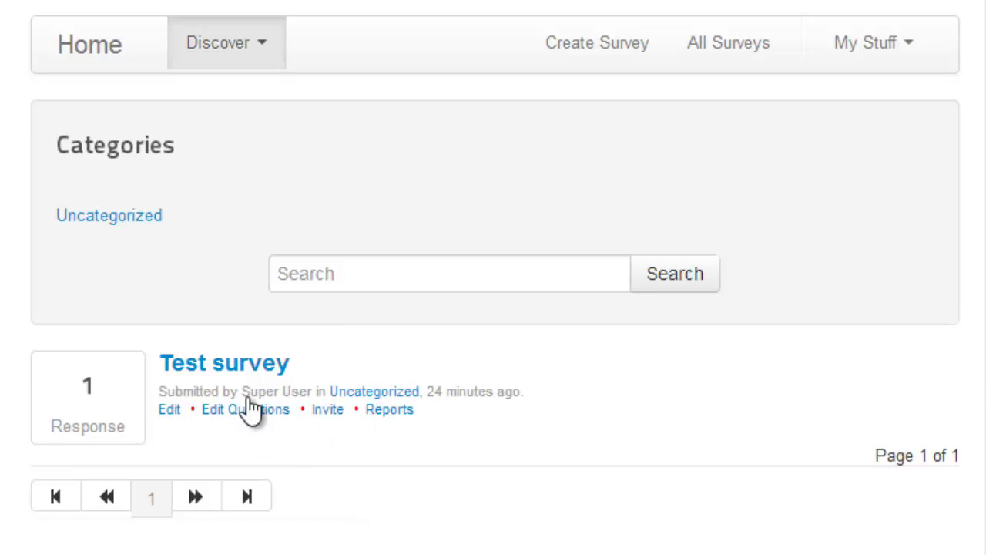
{"action": "triple_click", "coordinate": [259, 364]}
{"action": "left_click", "coordinate": [231, 422]}
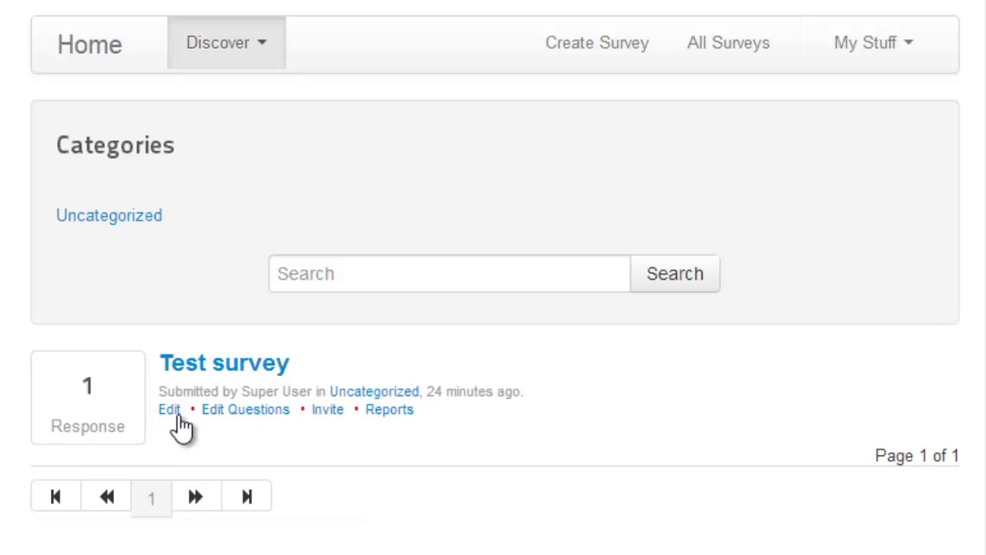
{"action": "double_click", "coordinate": [179, 417]}
{"action": "left_click", "coordinate": [232, 434]}
{"action": "double_click", "coordinate": [256, 412]}
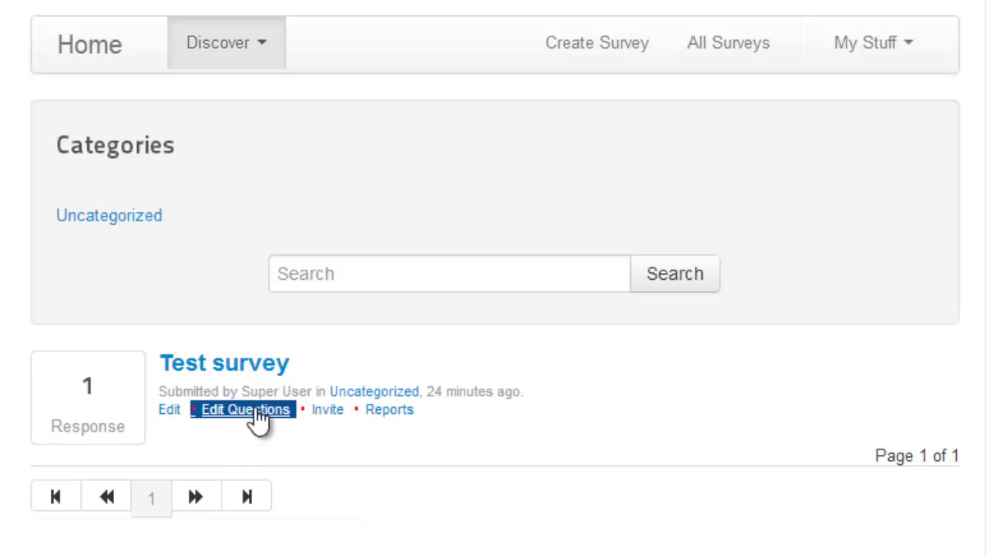
{"action": "left_click", "coordinate": [301, 441]}
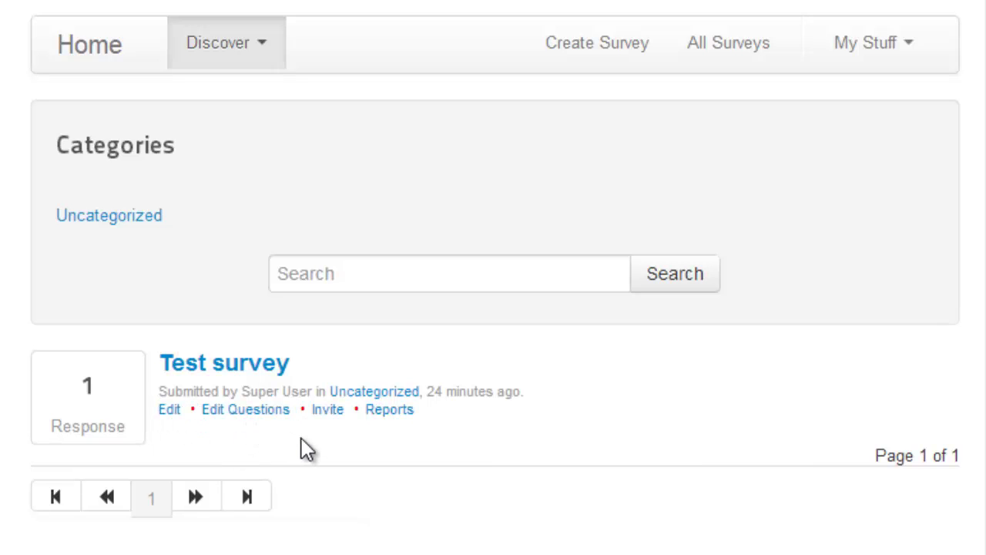
{"action": "double_click", "coordinate": [331, 394]}
{"action": "double_click", "coordinate": [328, 409]}
{"action": "double_click", "coordinate": [392, 409]}
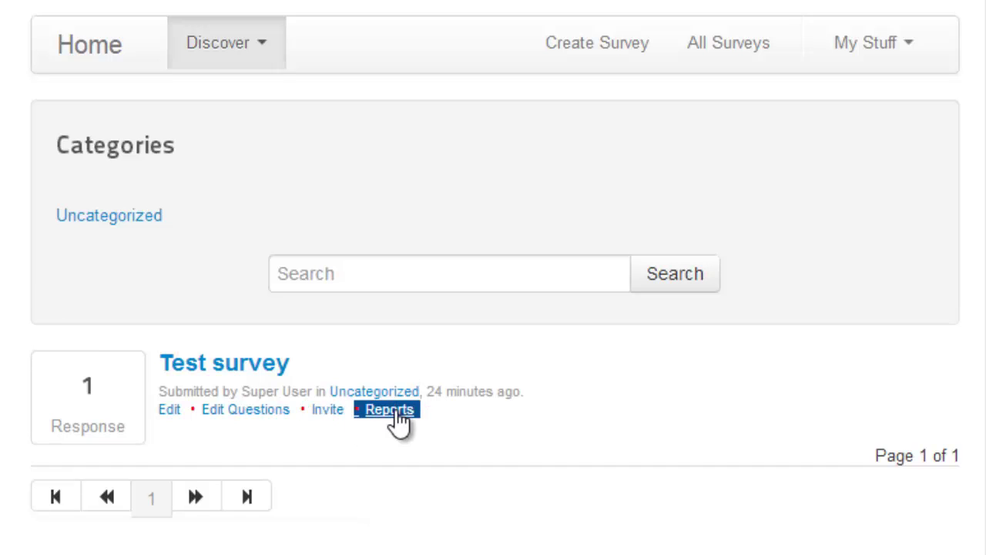
{"action": "left_click", "coordinate": [405, 435]}
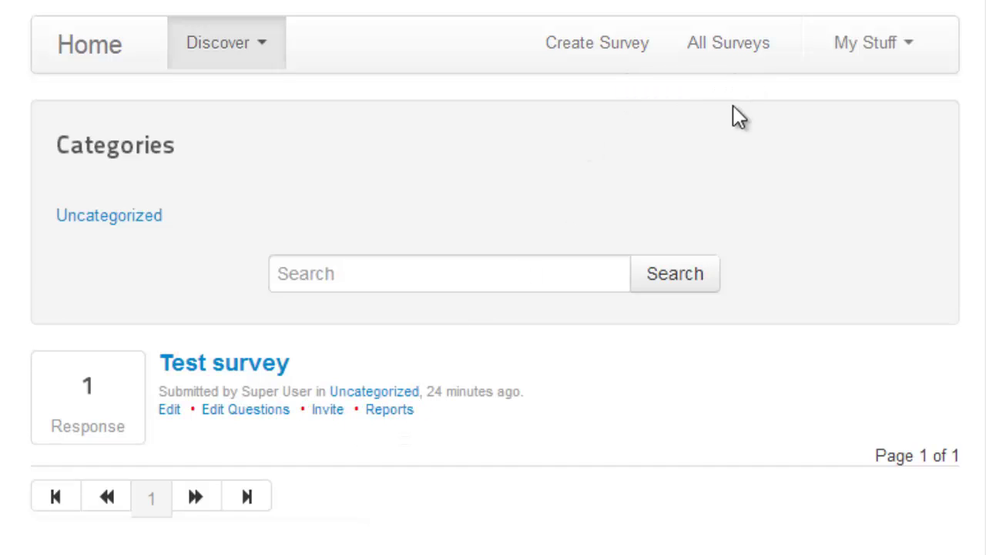
Show all surveys and check the visibility indicator beside the Test survey title
{"action": "left_click", "coordinate": [734, 62]}
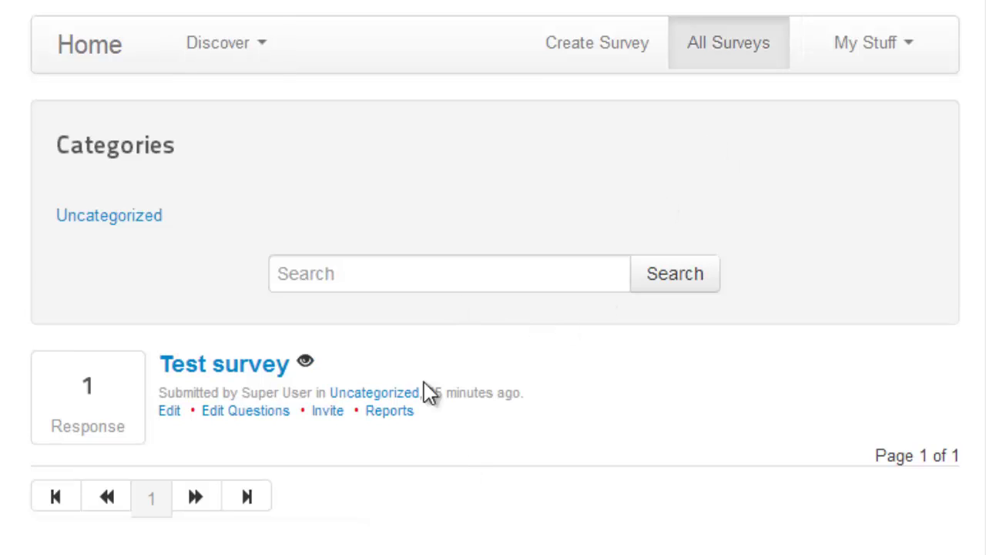
{"action": "double_click", "coordinate": [352, 391]}
{"action": "left_click", "coordinate": [344, 366]}
{"action": "left_click_drag", "start_coordinate": [349, 336], "coordinate": [297, 359]}
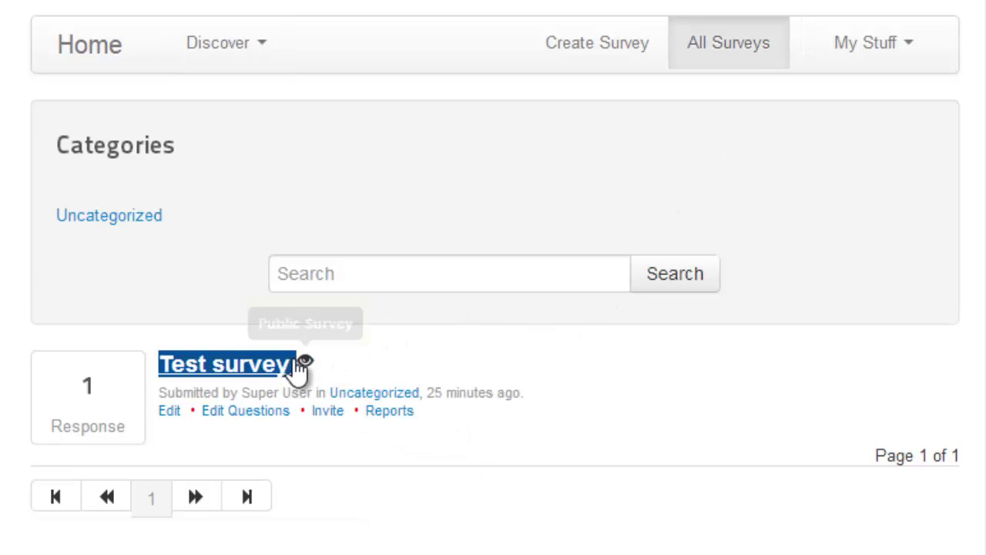
{"action": "left_click", "coordinate": [311, 359]}
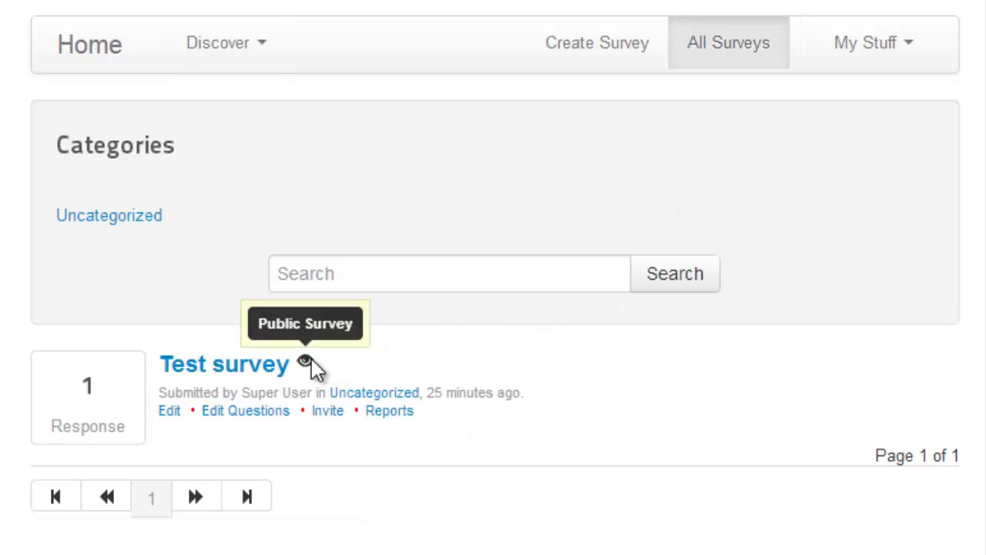
View the signed-in account's own survey responses, followed by its list of own surveys
{"action": "left_click", "coordinate": [873, 61]}
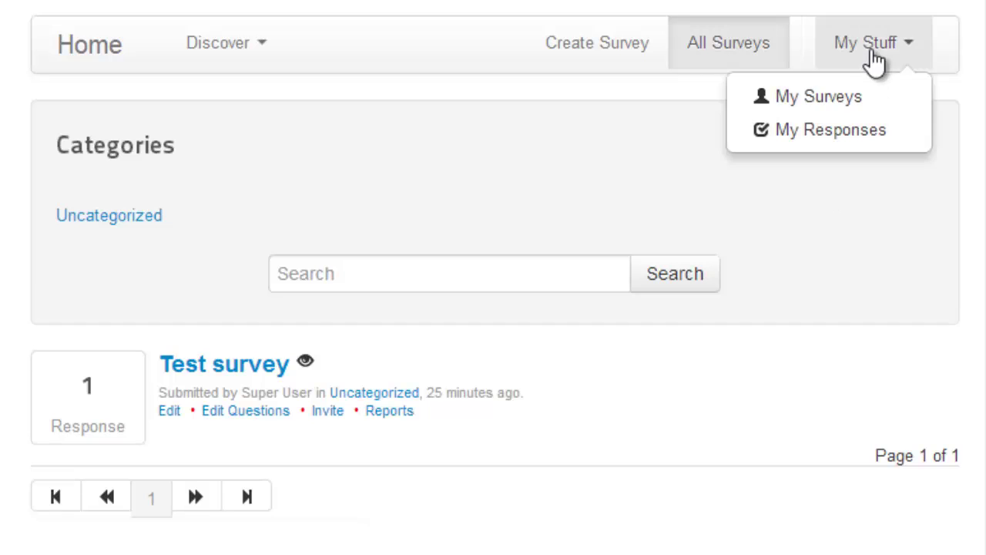
{"action": "left_click", "coordinate": [832, 146]}
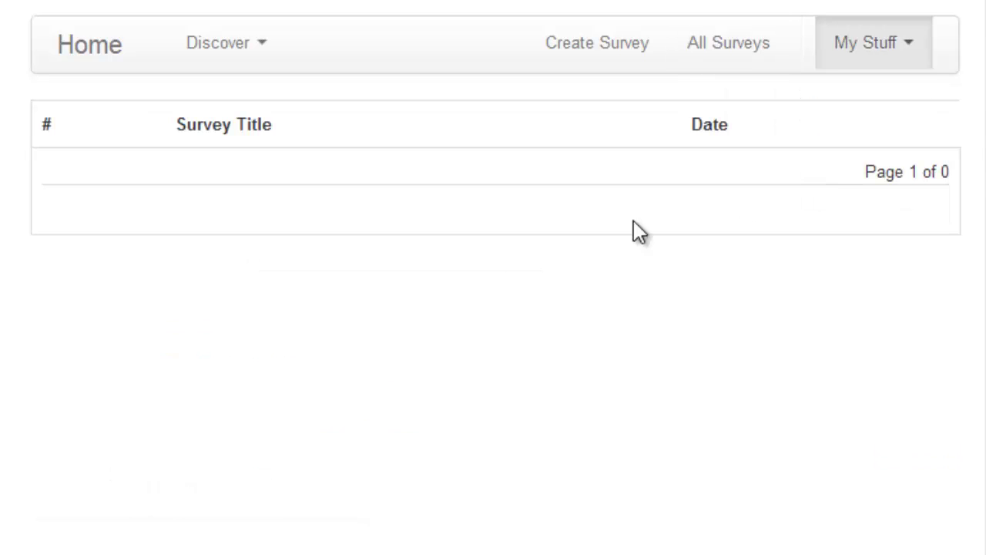
{"action": "left_click", "coordinate": [893, 61]}
{"action": "left_click", "coordinate": [857, 91]}
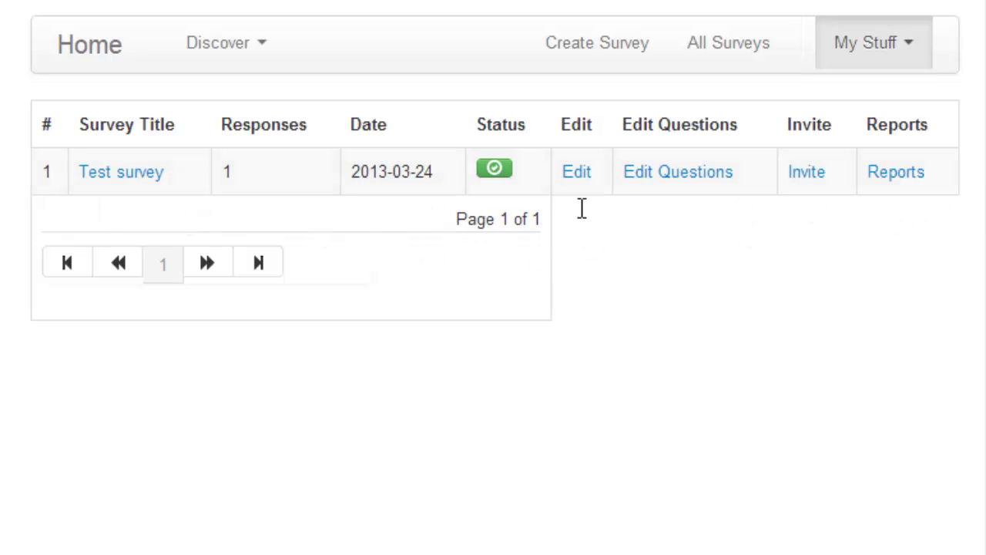
Open the reports for Test survey and review the totals, daily response chart and latest responses
{"action": "double_click", "coordinate": [896, 172]}
{"action": "left_click", "coordinate": [866, 340]}
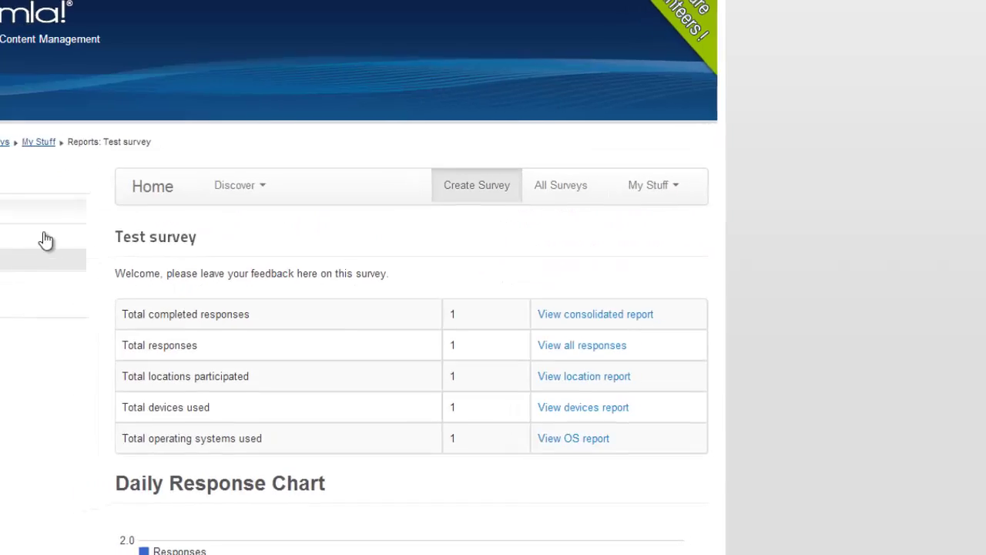
{"action": "scroll", "coordinate": [389, 315], "scroll_direction": "up", "scroll_amount": 2}
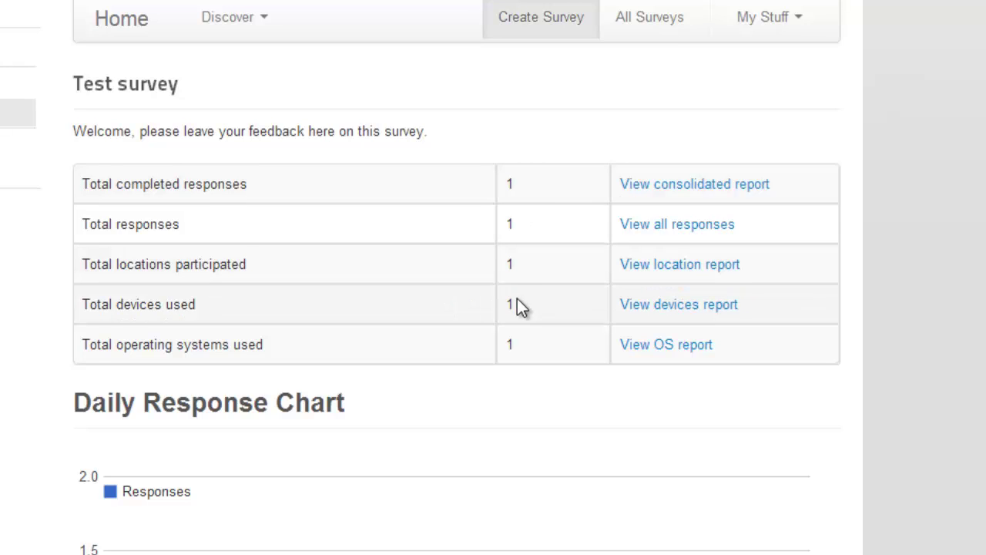
{"action": "scroll", "coordinate": [517, 299], "scroll_direction": "down", "scroll_amount": 2}
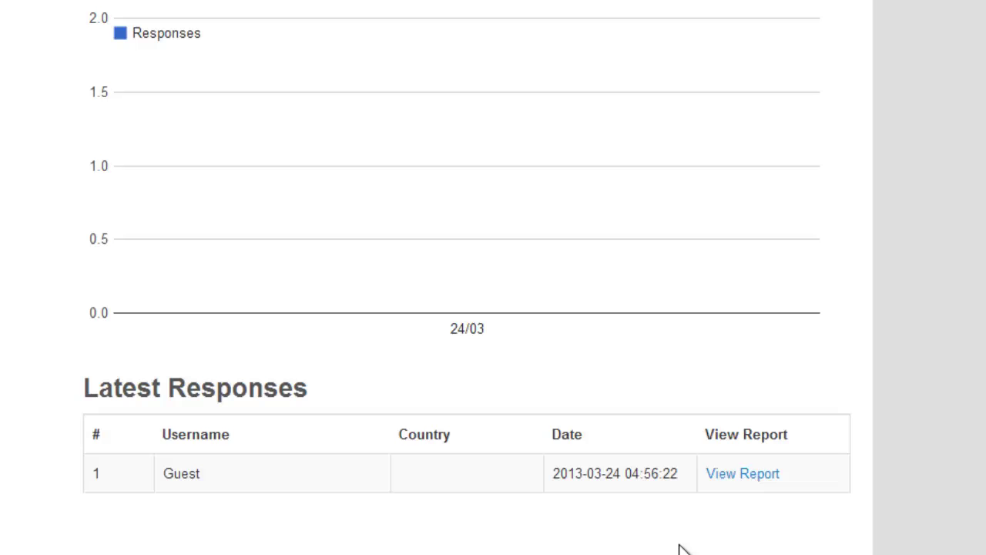
Review the answers in the Guest response's individual report and return to the reports overview through the responses list
{"action": "left_click", "coordinate": [759, 479]}
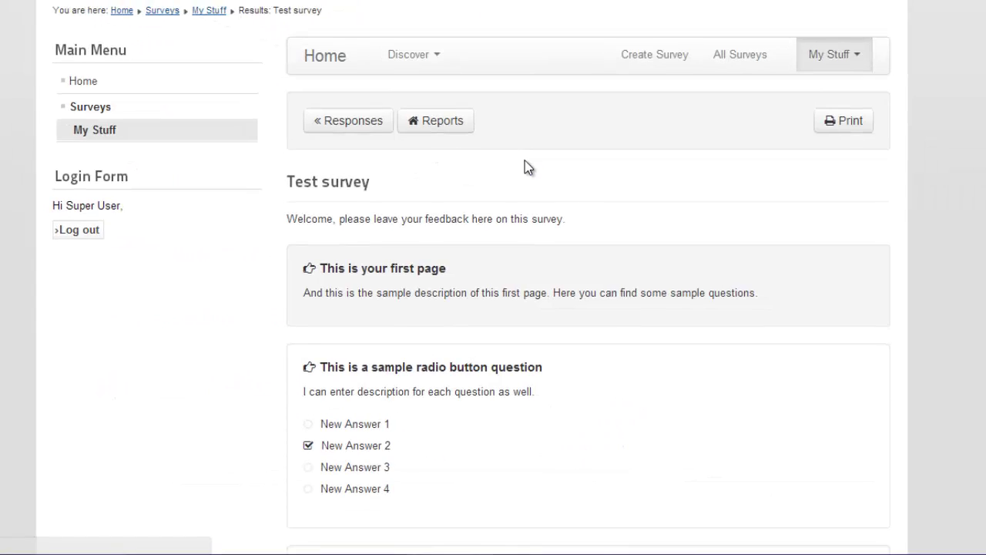
{"action": "scroll", "coordinate": [547, 177], "scroll_direction": "down", "scroll_amount": 5}
{"action": "scroll", "coordinate": [397, 208], "scroll_direction": "down", "scroll_amount": 3}
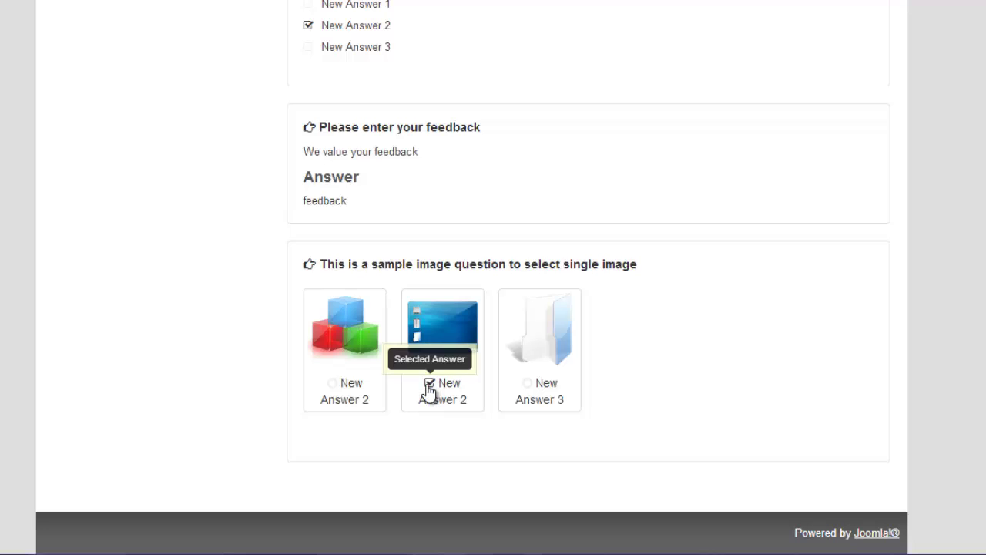
{"action": "scroll", "coordinate": [653, 385], "scroll_direction": "up", "scroll_amount": 8}
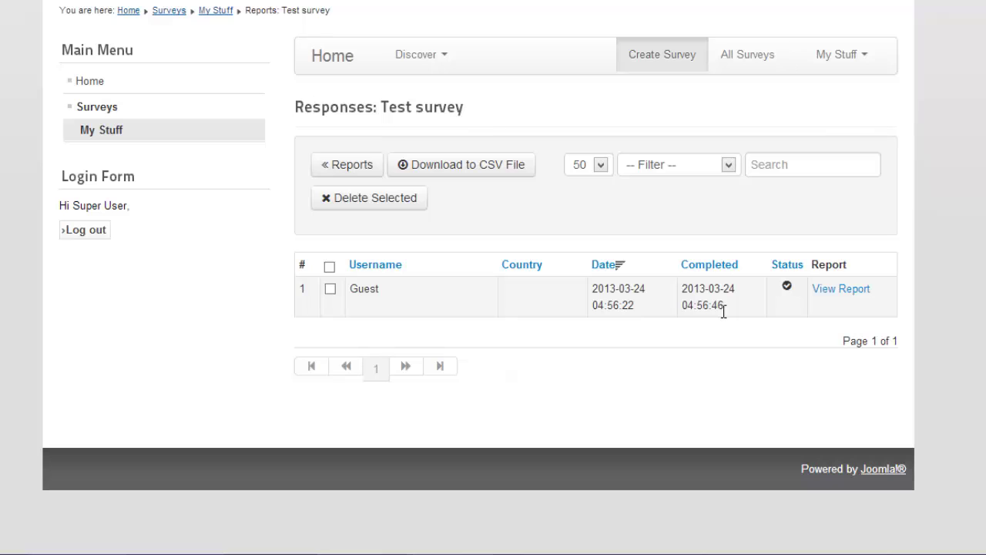
{"action": "left_click", "coordinate": [352, 165]}
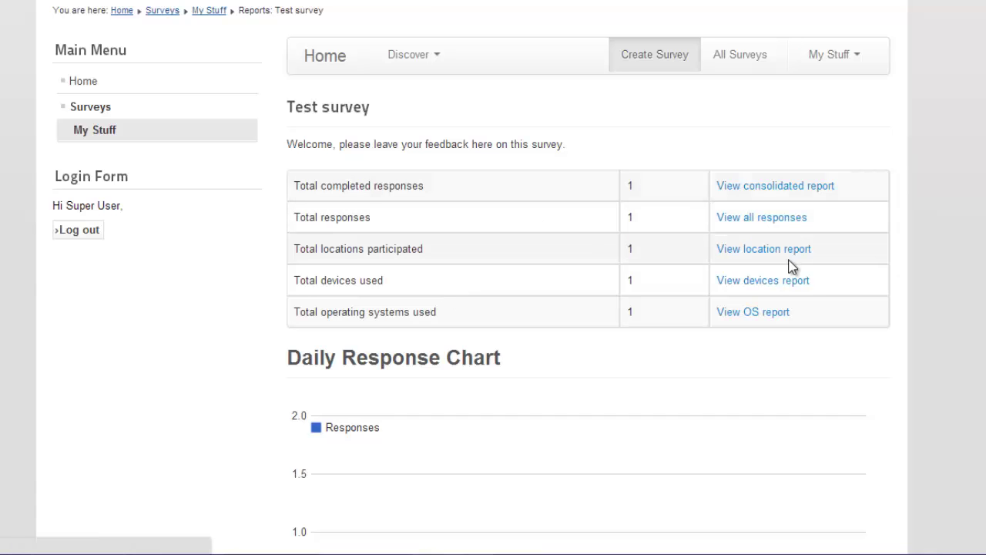
Examine the consolidated report's answer statistics for every question of Test survey and return to the reports overview
{"action": "left_click", "coordinate": [786, 250]}
{"action": "left_click", "coordinate": [785, 188]}
{"action": "scroll", "coordinate": [600, 256], "scroll_direction": "down", "scroll_amount": 10}
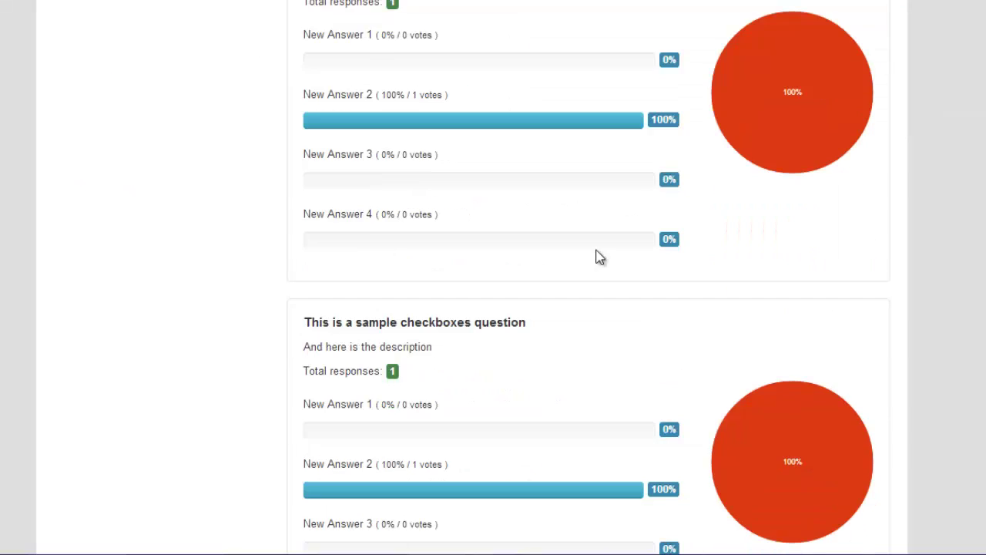
{"action": "scroll", "coordinate": [597, 258], "scroll_direction": "up", "scroll_amount": 10}
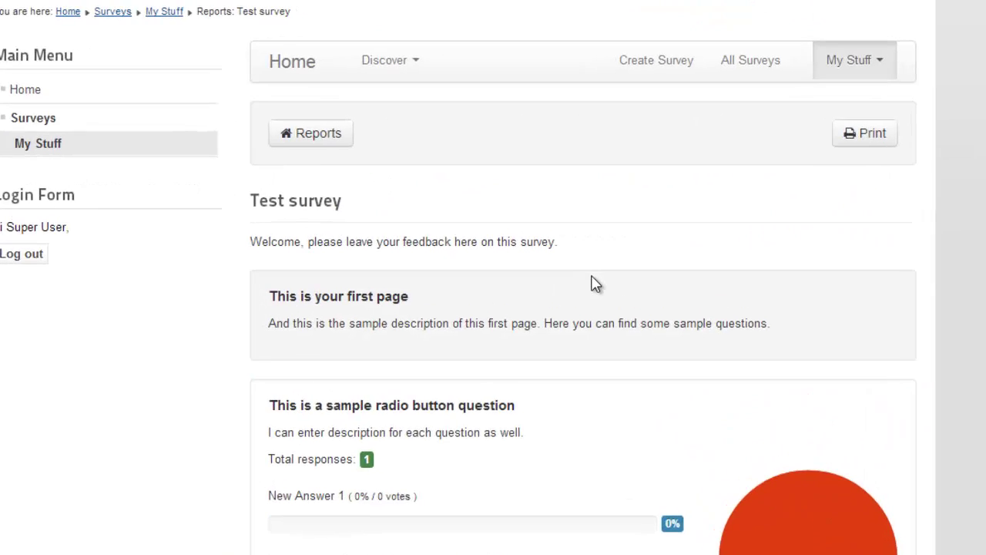
{"action": "scroll", "coordinate": [422, 272], "scroll_direction": "down", "scroll_amount": 3}
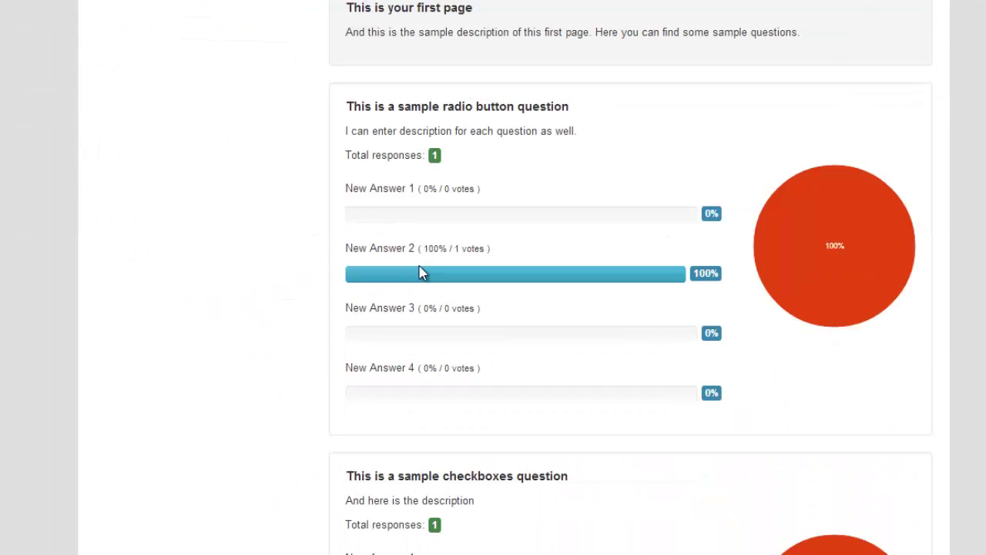
{"action": "scroll", "coordinate": [470, 226], "scroll_direction": "down", "scroll_amount": 2}
{"action": "scroll", "coordinate": [470, 225], "scroll_direction": "down", "scroll_amount": 5}
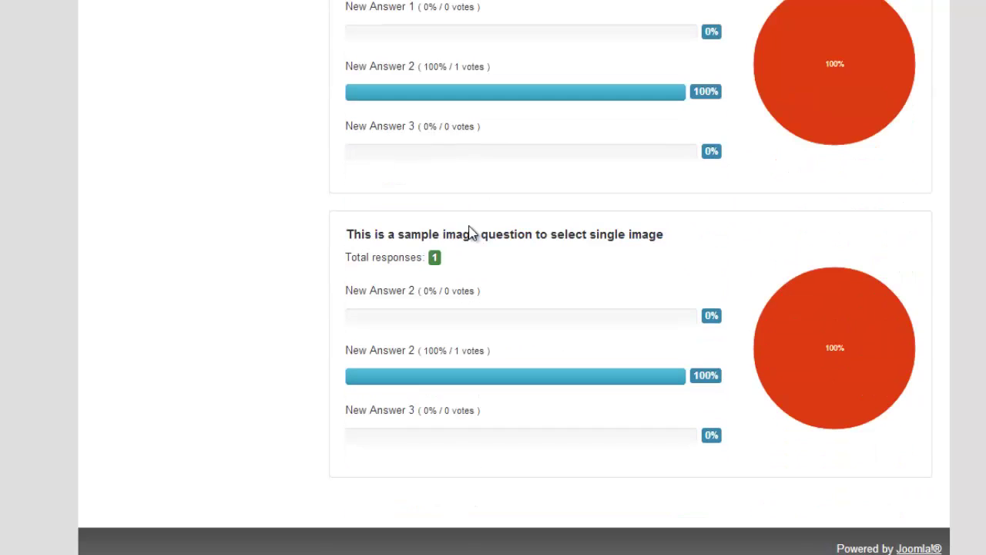
{"action": "scroll", "coordinate": [470, 231], "scroll_direction": "up", "scroll_amount": 10}
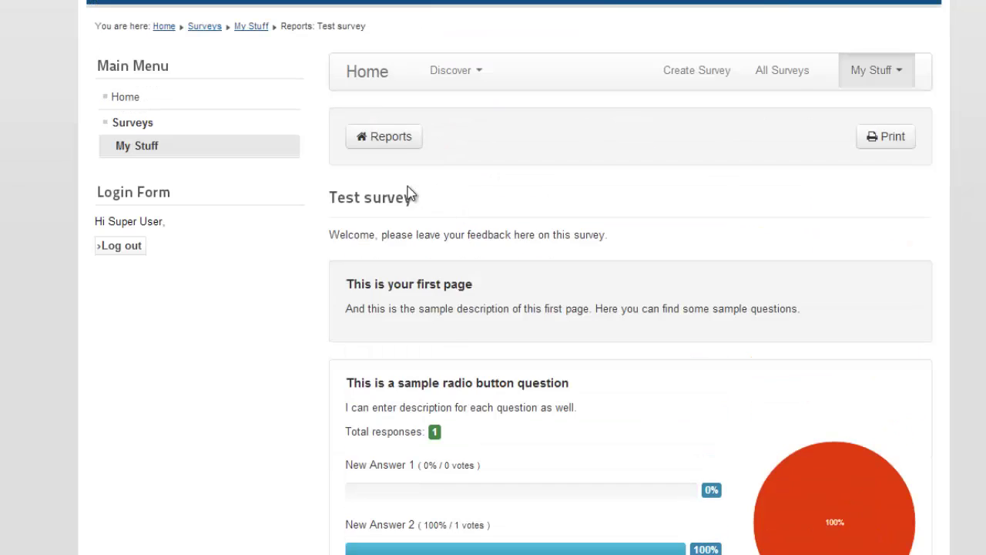
{"action": "left_click", "coordinate": [371, 139]}
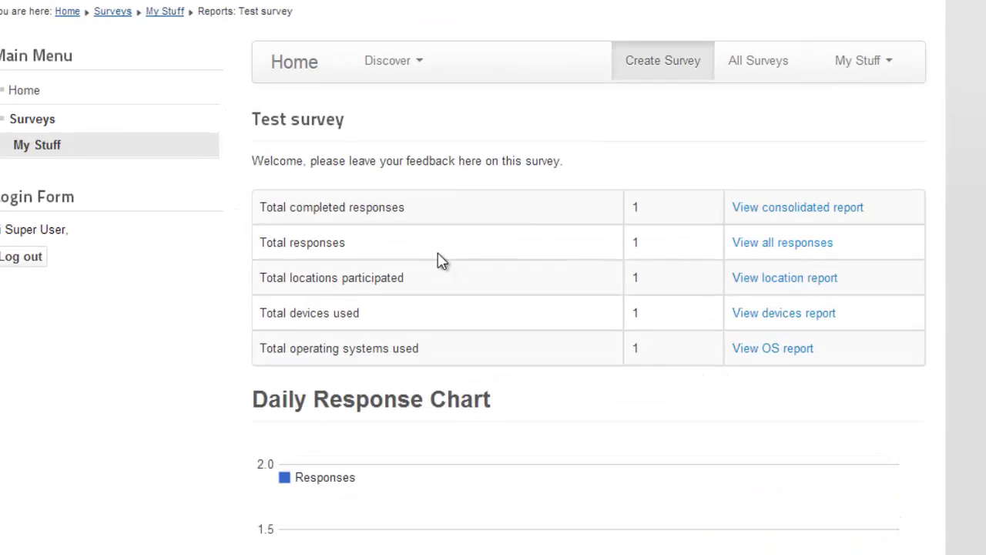
View the location report of Test survey, followed by its devices report
{"action": "left_click", "coordinate": [763, 279]}
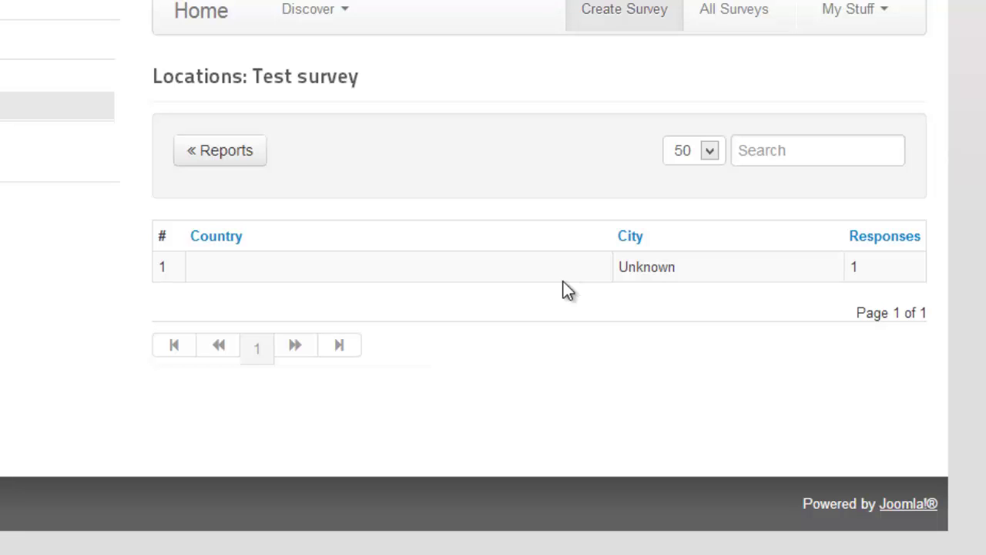
{"action": "left_click", "coordinate": [228, 163]}
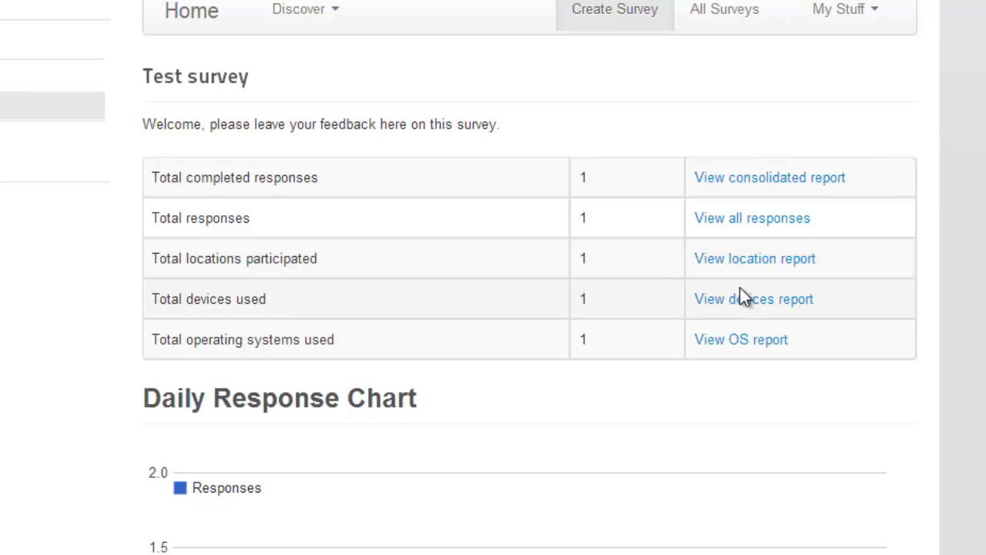
{"action": "left_click", "coordinate": [747, 303]}
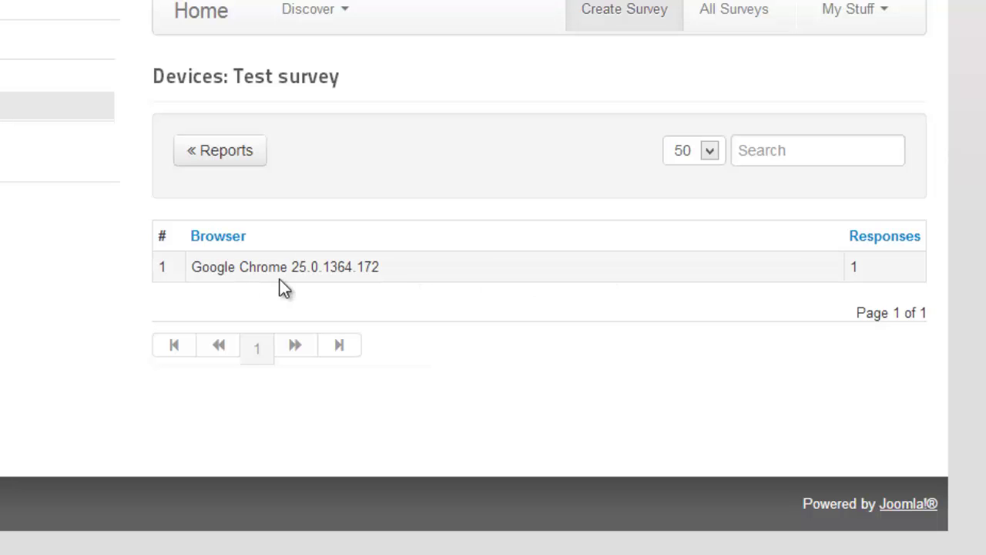
View the operating systems report of Test survey, return to the reports overview and review its daily response chart and latest responses
{"action": "left_click", "coordinate": [229, 157]}
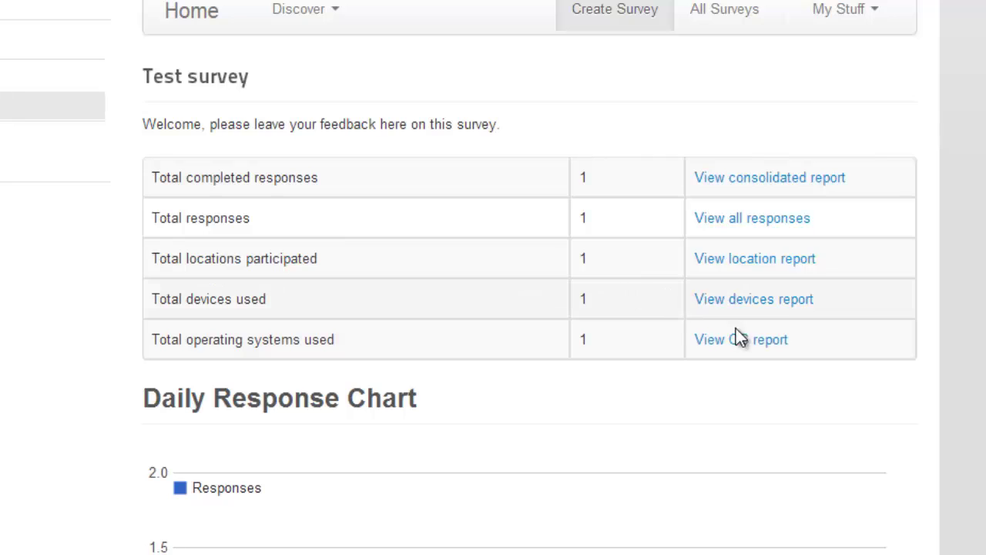
{"action": "left_click", "coordinate": [734, 340]}
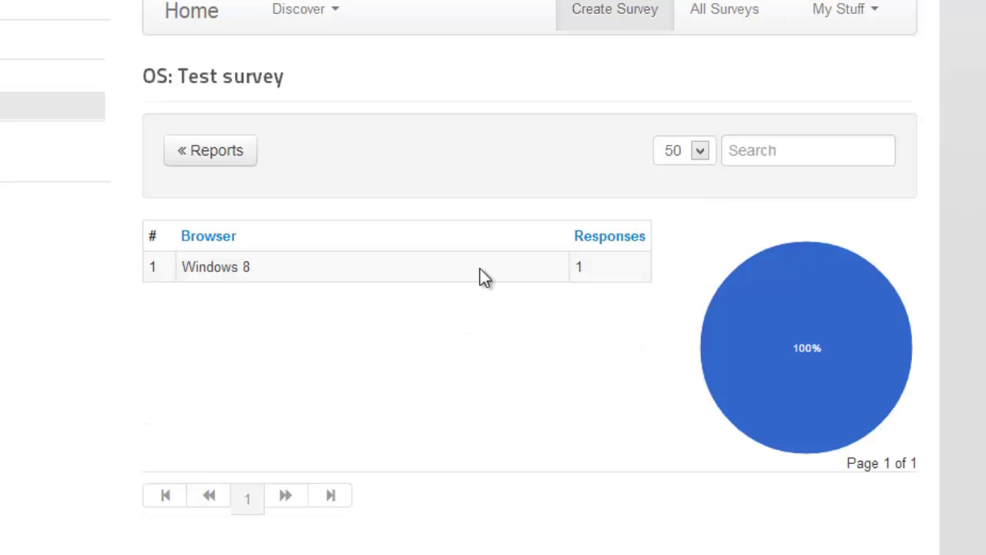
{"action": "left_click", "coordinate": [191, 154]}
{"action": "scroll", "coordinate": [464, 199], "scroll_direction": "down", "scroll_amount": 5}
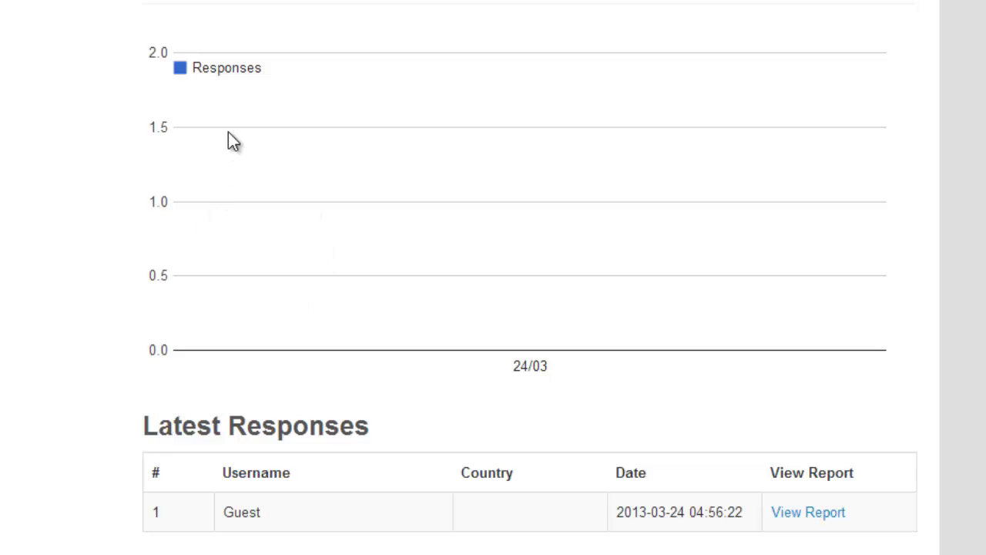
{"action": "mouse_move", "coordinate": [535, 199]}
{"action": "scroll", "coordinate": [680, 260], "scroll_direction": "up", "scroll_amount": 5}
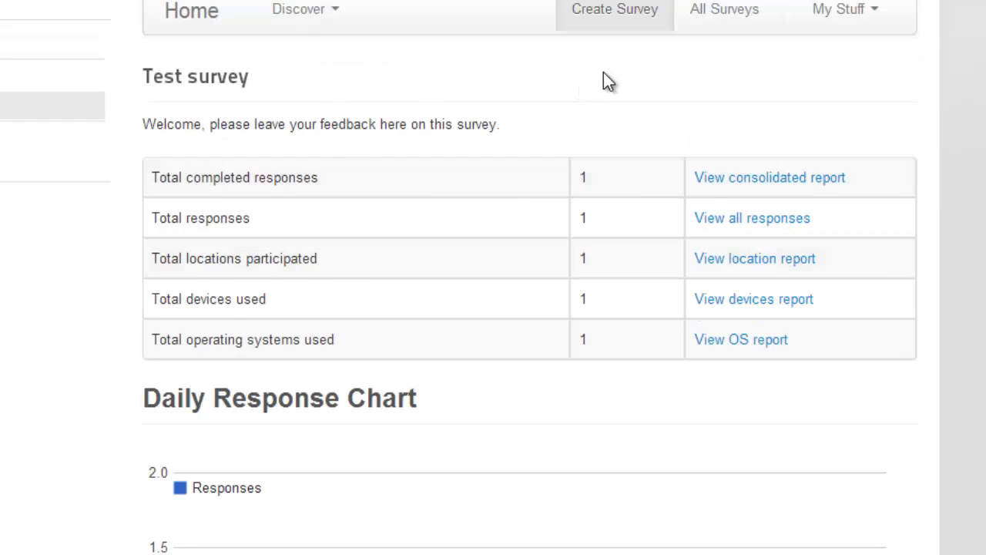
Open Test survey for editing from the list of own surveys
{"action": "left_click", "coordinate": [851, 13]}
{"action": "left_click", "coordinate": [847, 56]}
{"action": "double_click", "coordinate": [606, 117]}
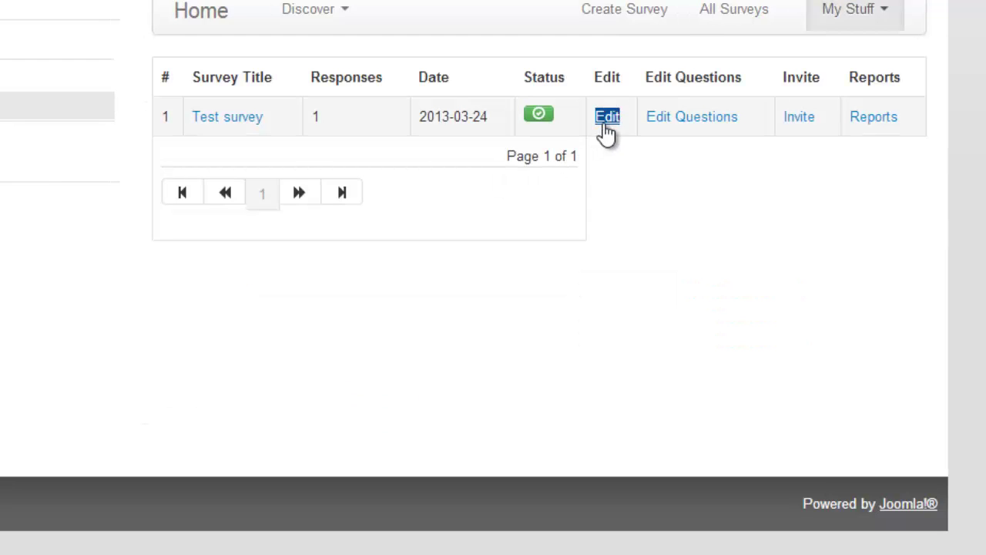
{"action": "left_click", "coordinate": [606, 125]}
{"action": "double_click", "coordinate": [620, 122]}
{"action": "left_click", "coordinate": [571, 265]}
Review the survey's messages and survey options, and save the form to continue to its questions
{"action": "scroll", "coordinate": [571, 264], "scroll_direction": "down", "scroll_amount": 7}
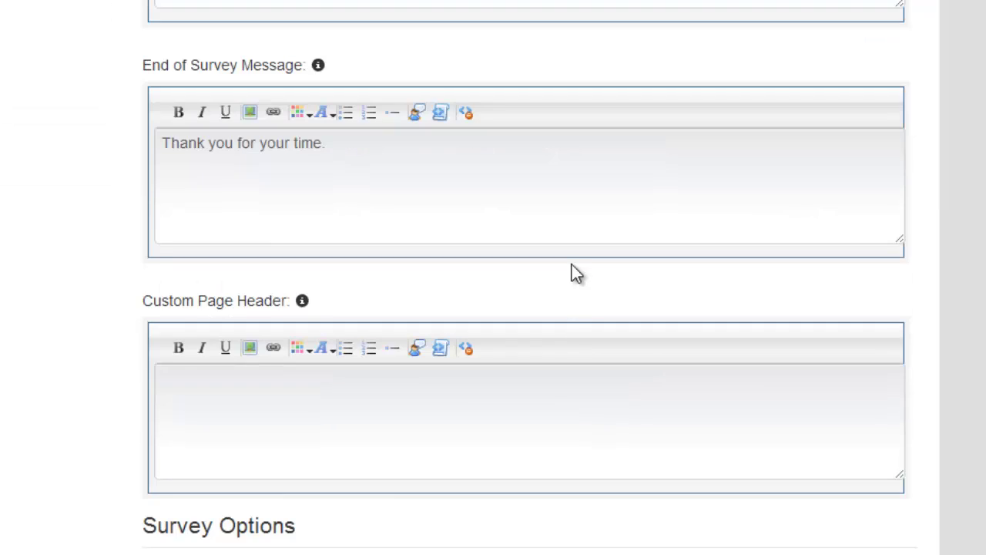
{"action": "scroll", "coordinate": [567, 260], "scroll_direction": "down", "scroll_amount": 5}
{"action": "scroll", "coordinate": [567, 260], "scroll_direction": "up", "scroll_amount": 6}
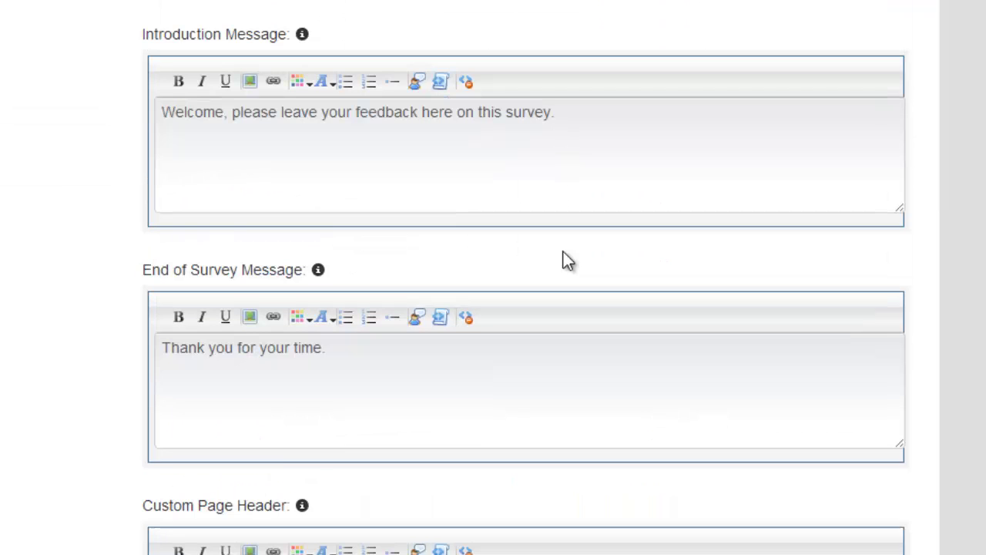
{"action": "scroll", "coordinate": [497, 250], "scroll_direction": "down", "scroll_amount": 10}
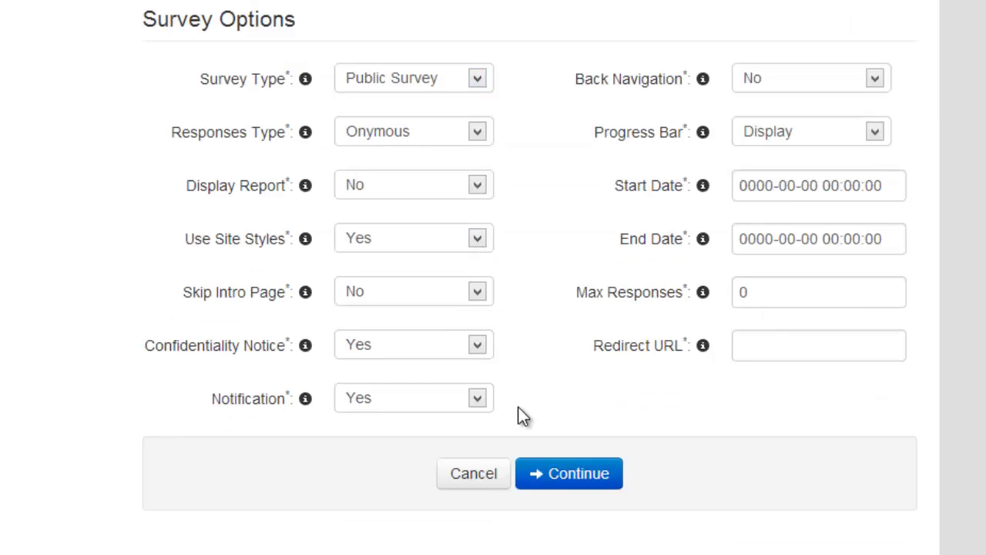
{"action": "left_click", "coordinate": [521, 473]}
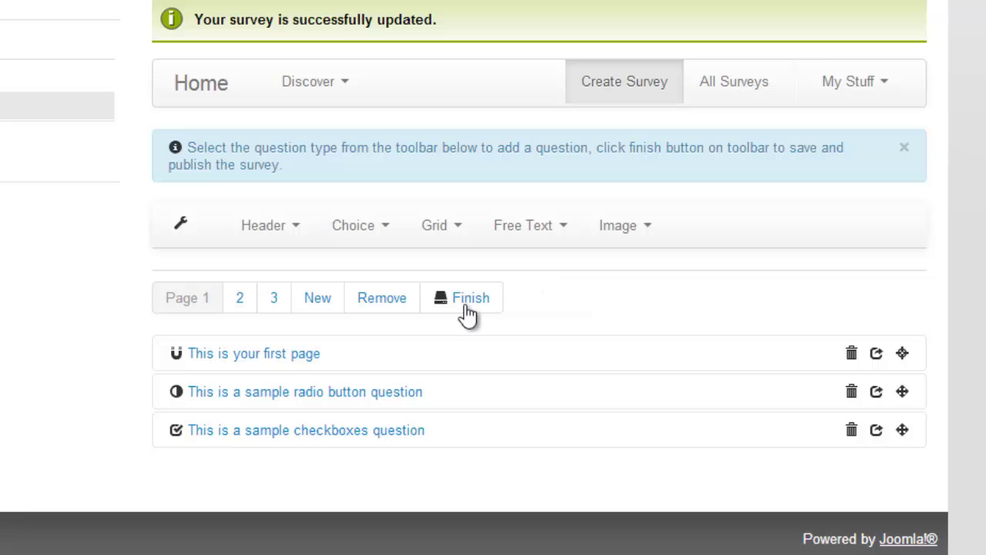
Reorder page 1 so the checkboxes question is first, the radio button question second and the page header last
{"action": "left_click", "coordinate": [392, 364]}
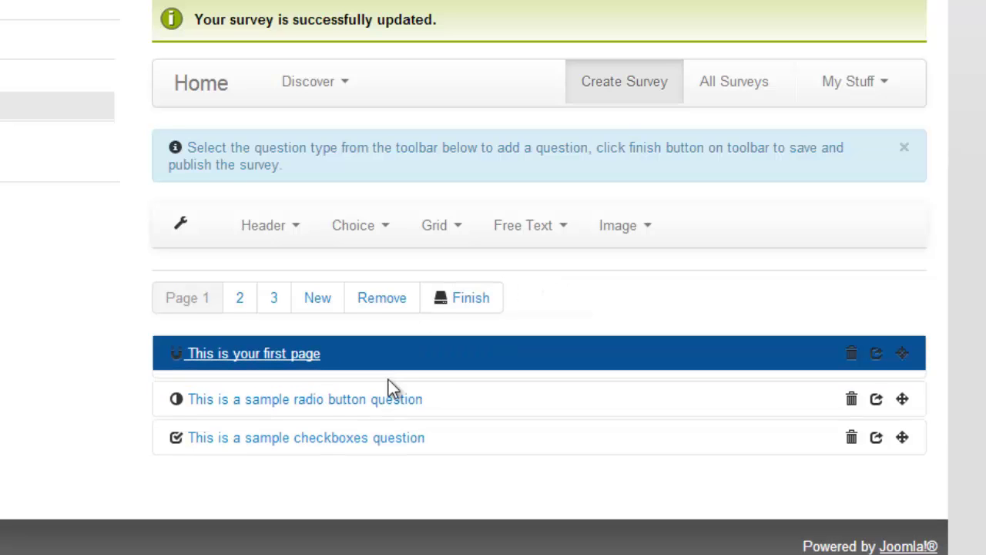
{"action": "left_click", "coordinate": [420, 36]}
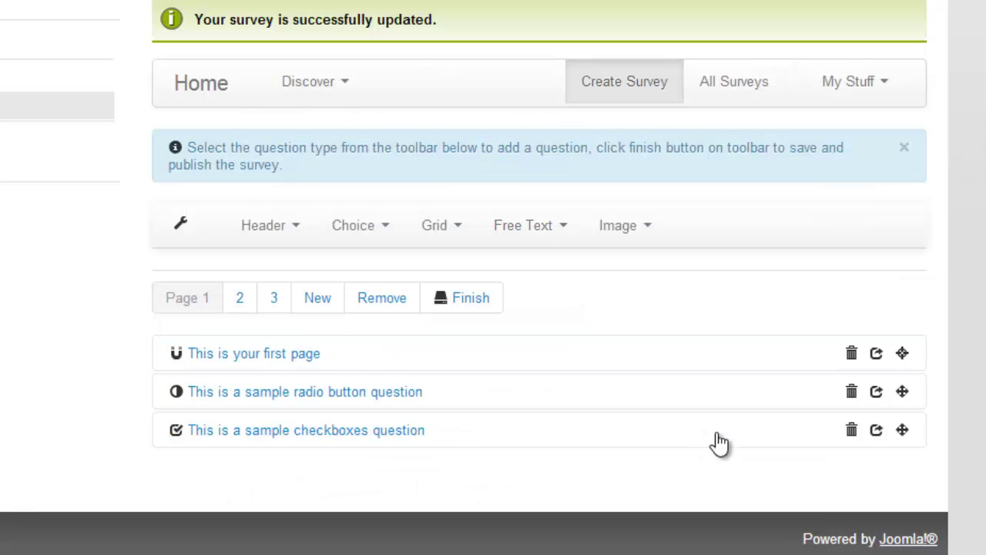
{"action": "left_click_drag", "start_coordinate": [904, 433], "coordinate": [886, 362]}
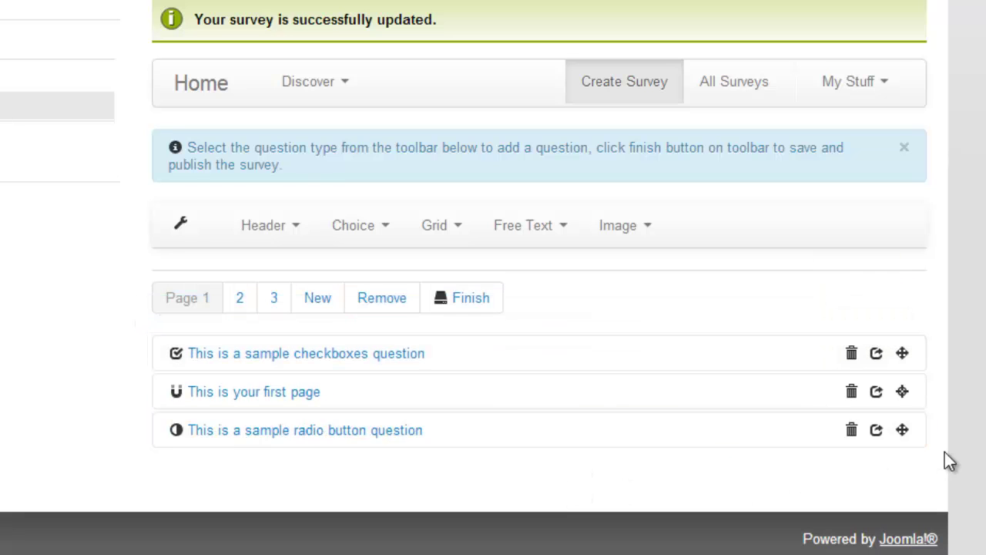
{"action": "left_click_drag", "start_coordinate": [904, 445], "coordinate": [893, 390]}
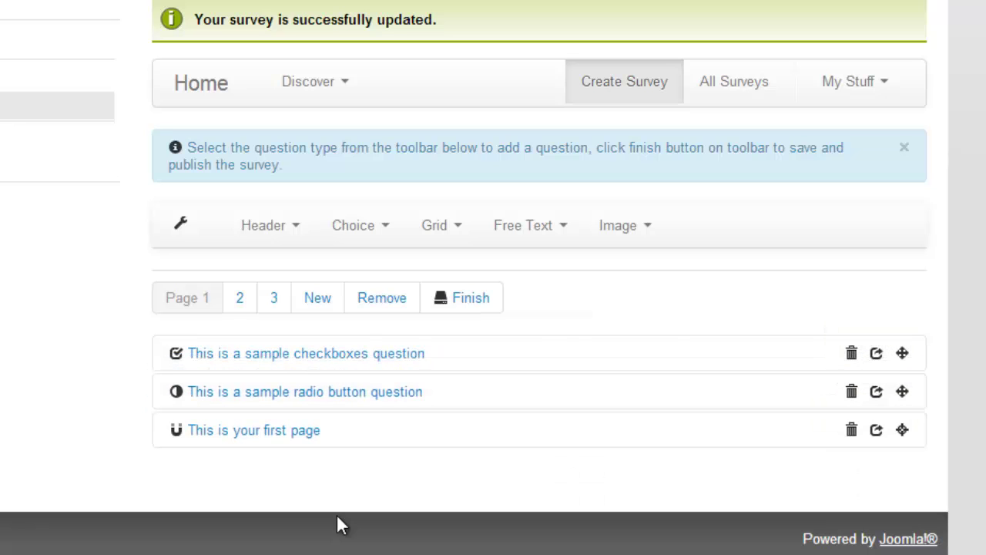
Move New Answer 4 to first place in the sample radio button question's answers and save the question
{"action": "left_click", "coordinate": [285, 394]}
{"action": "scroll", "coordinate": [326, 464], "scroll_direction": "down", "scroll_amount": 5}
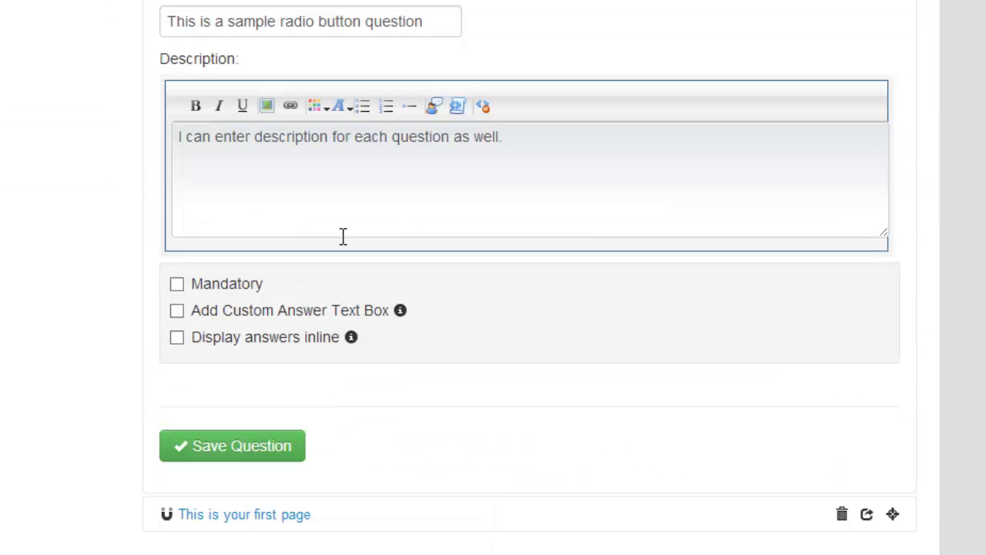
{"action": "scroll", "coordinate": [341, 23], "scroll_direction": "up", "scroll_amount": 2}
{"action": "left_click", "coordinate": [352, 109]}
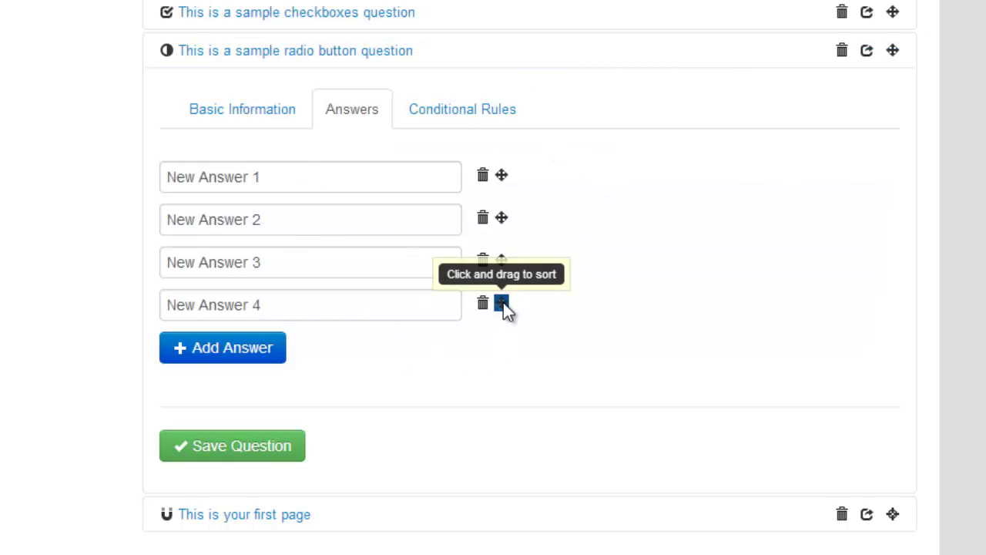
{"action": "left_click_drag", "start_coordinate": [501, 303], "coordinate": [500, 209]}
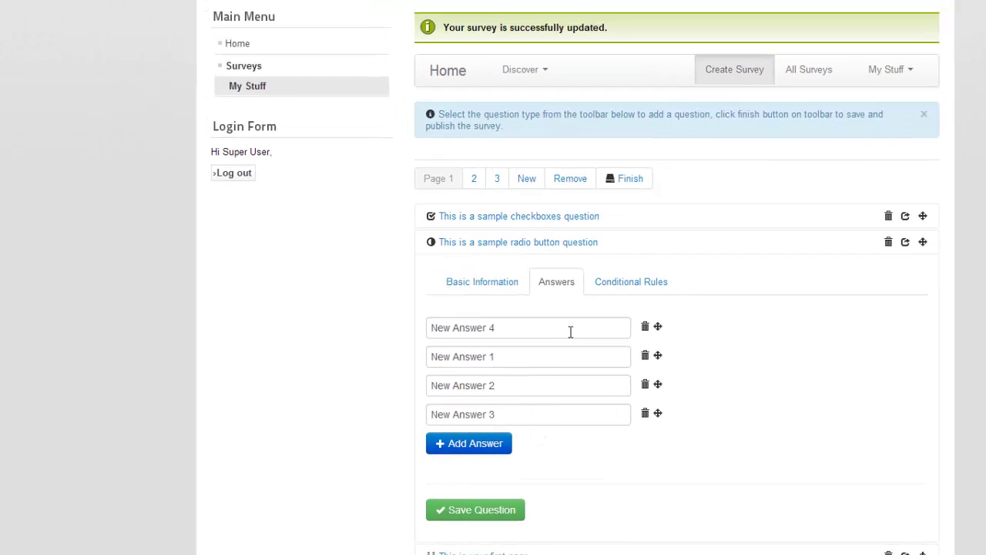
{"action": "left_click", "coordinate": [401, 510]}
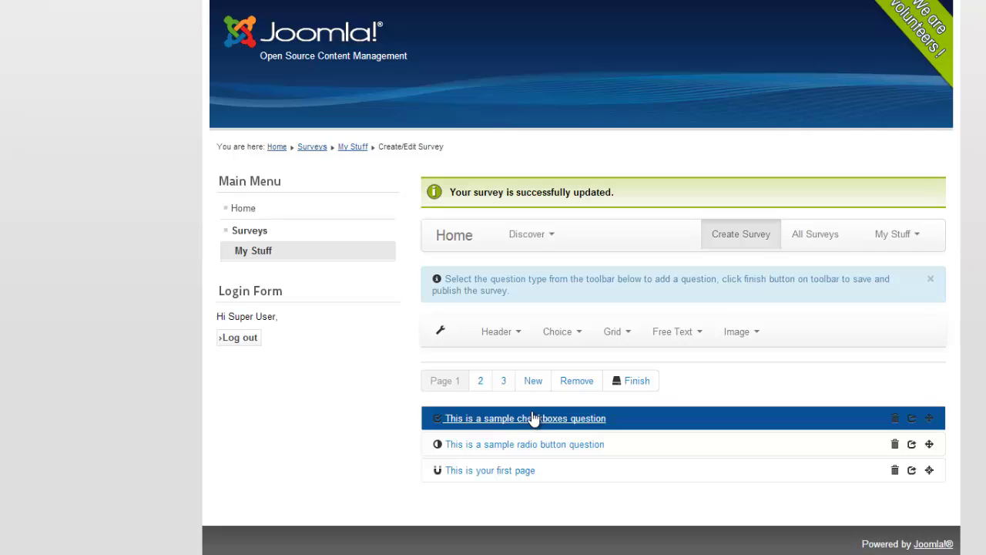
Look through the question types available under Header, Choice, Grid, Free Text and Image
{"action": "left_click", "coordinate": [512, 333]}
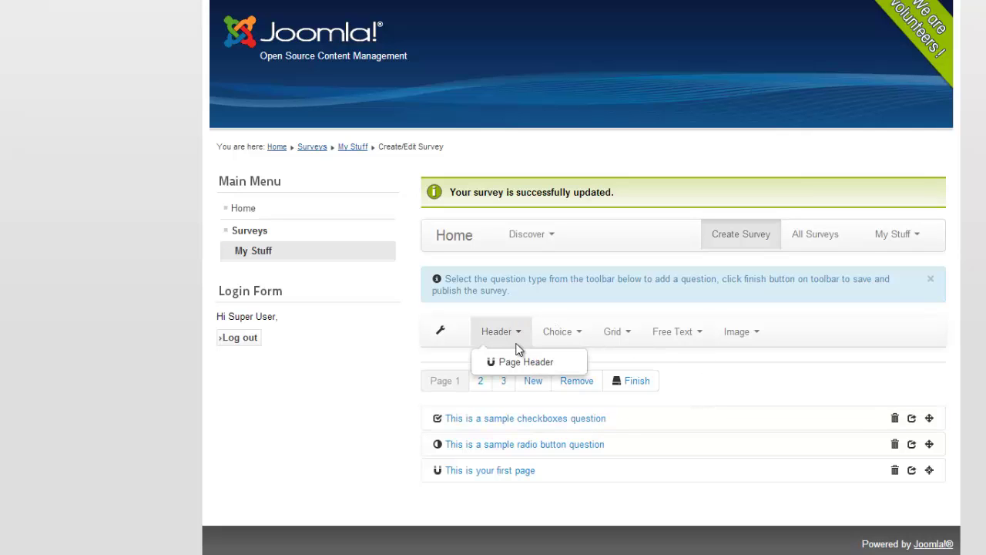
{"action": "left_click", "coordinate": [560, 338]}
{"action": "left_click", "coordinate": [624, 337]}
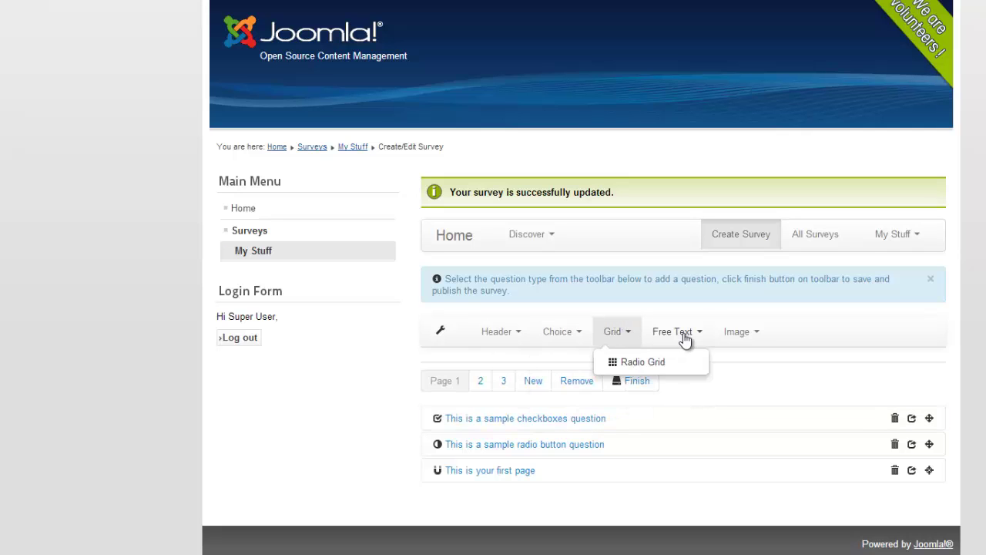
{"action": "left_click", "coordinate": [697, 339]}
{"action": "left_click", "coordinate": [739, 343]}
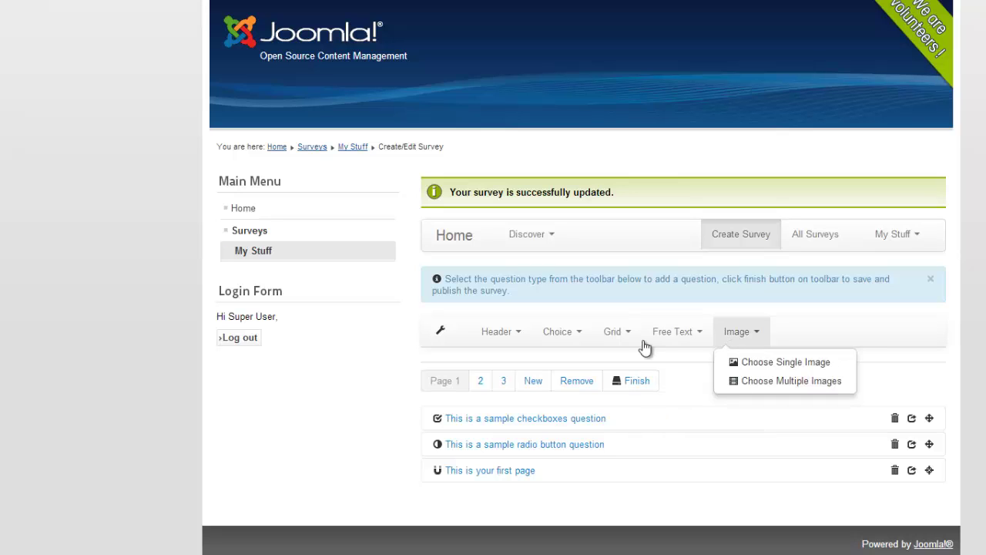
{"action": "left_click", "coordinate": [742, 339]}
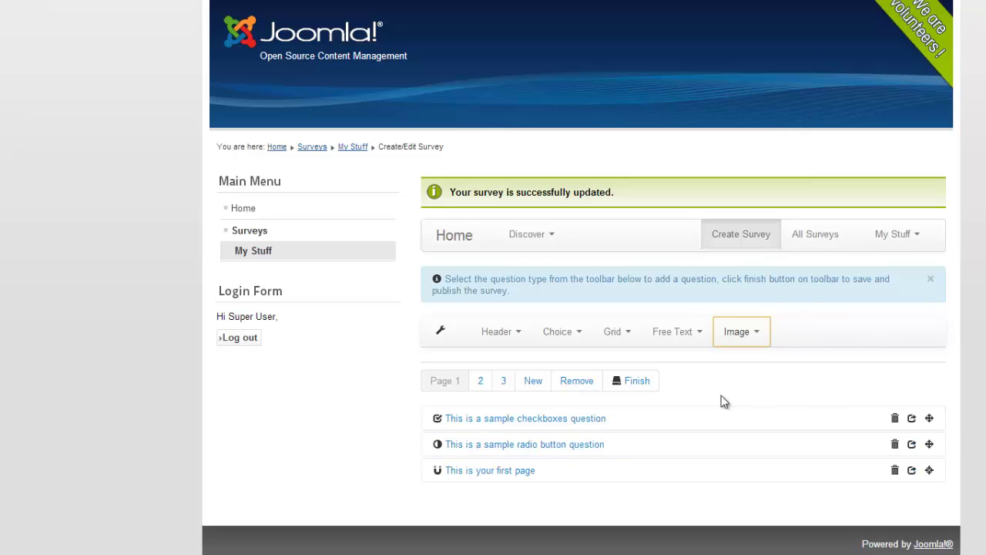
Finish editing to publish the updated Test survey, and open the list of own surveys
{"action": "left_click", "coordinate": [636, 385]}
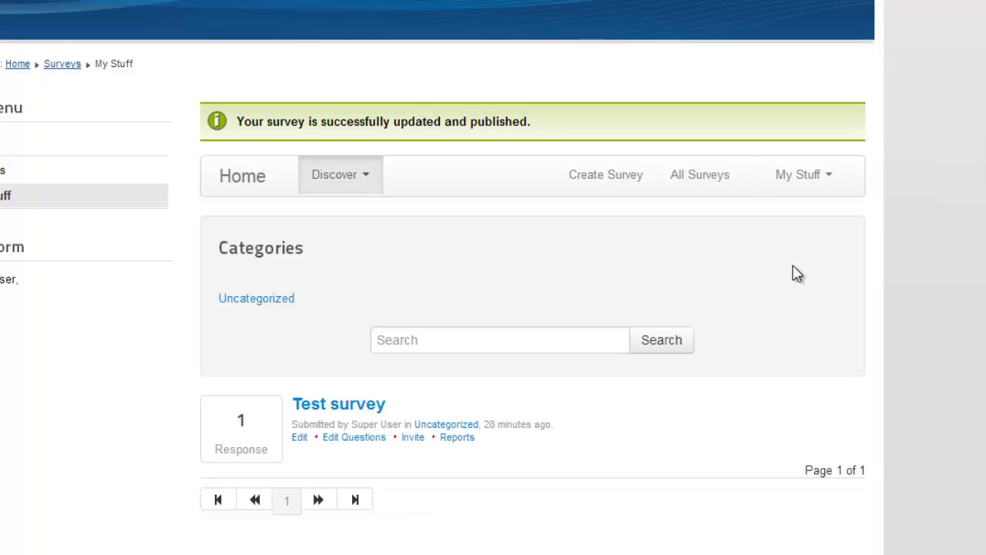
{"action": "left_click", "coordinate": [809, 185]}
{"action": "left_click", "coordinate": [795, 215]}
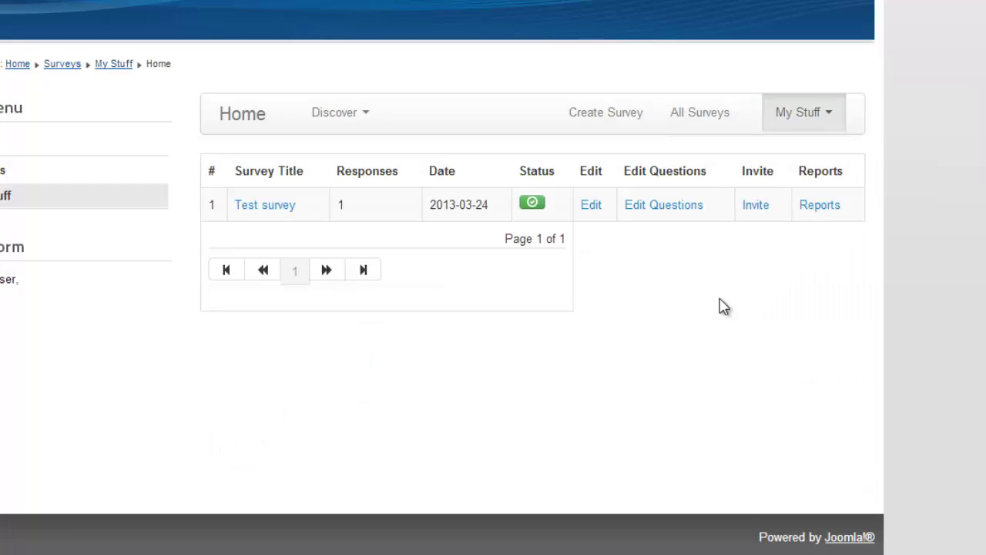
View the list of own survey responses and return to the list of own surveys
{"action": "left_click", "coordinate": [786, 111]}
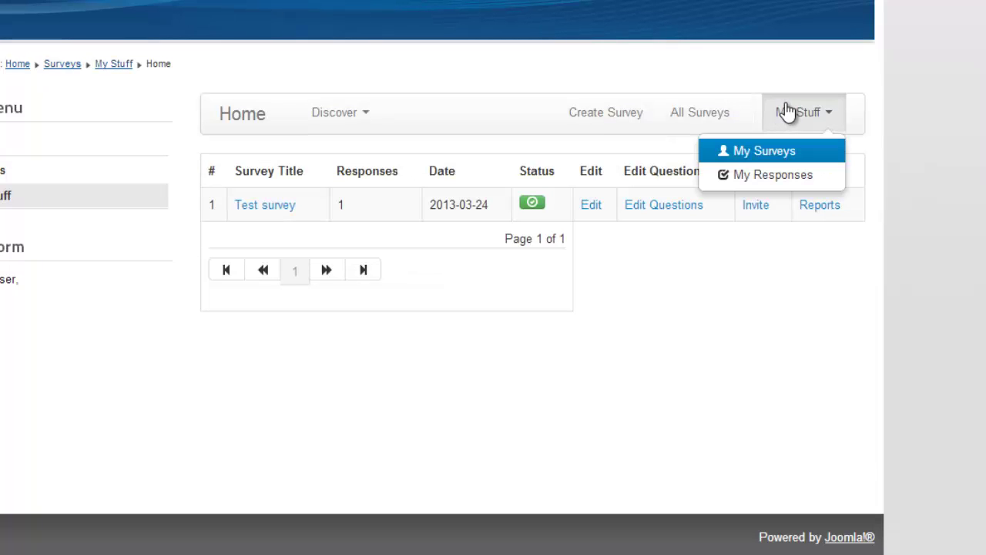
{"action": "left_click", "coordinate": [780, 176]}
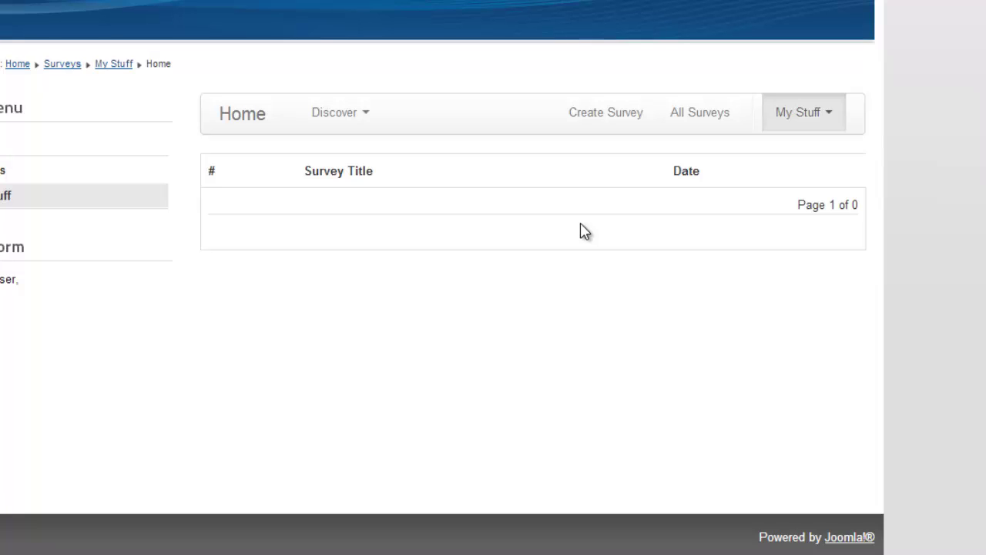
{"action": "left_click", "coordinate": [818, 113]}
{"action": "left_click", "coordinate": [801, 151]}
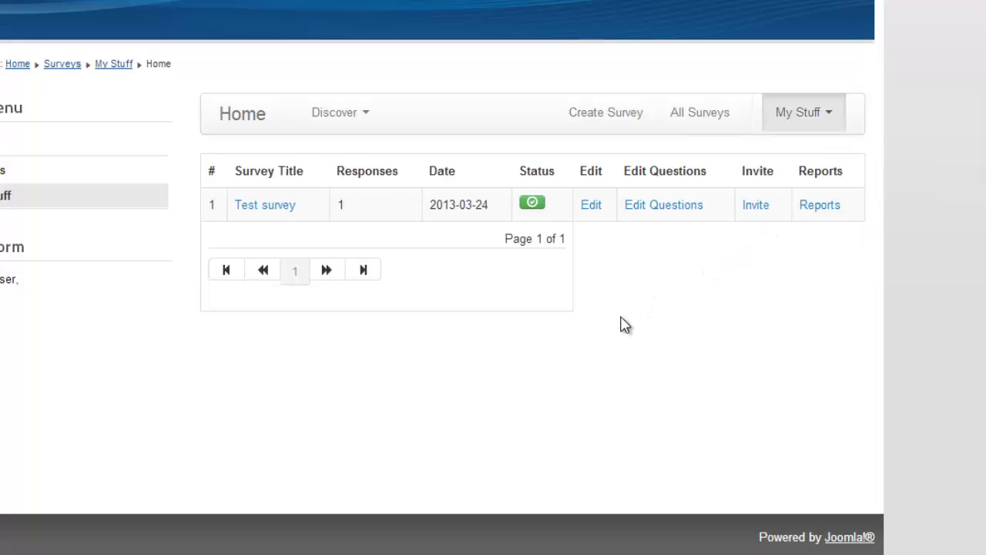
Look at the Discover options and the blank survey creation form, and return to the surveys home page
{"action": "left_click", "coordinate": [339, 117]}
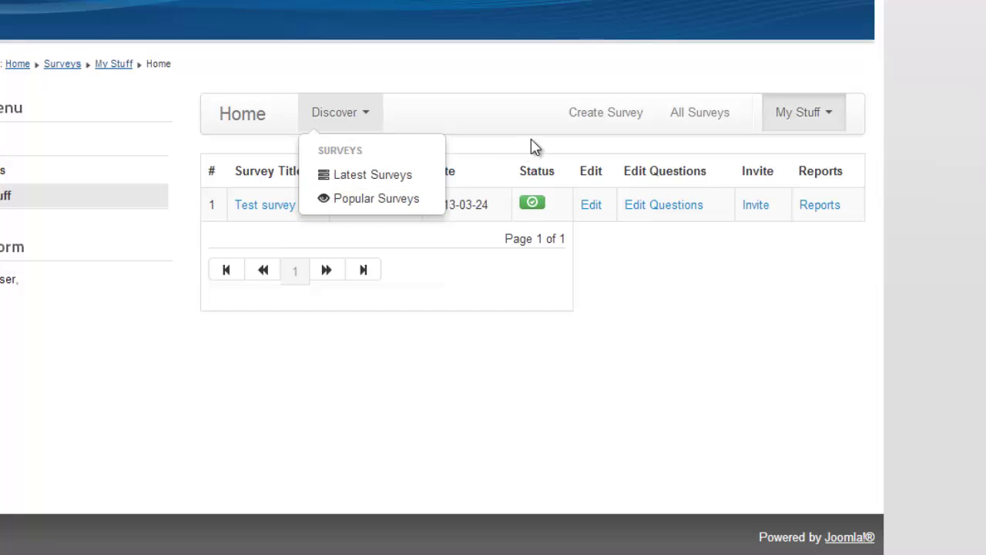
{"action": "left_click", "coordinate": [614, 114]}
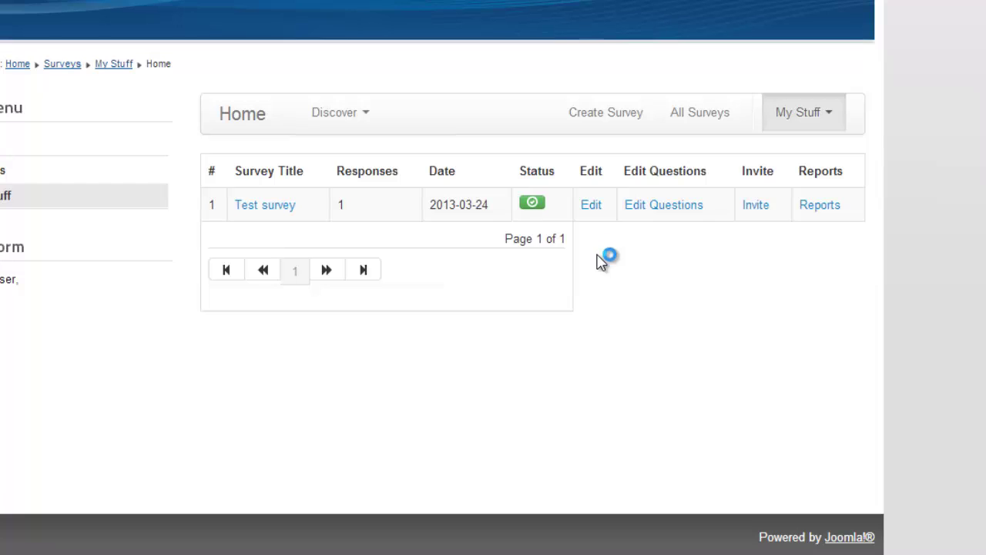
{"action": "scroll", "coordinate": [581, 314], "scroll_direction": "down", "scroll_amount": 4}
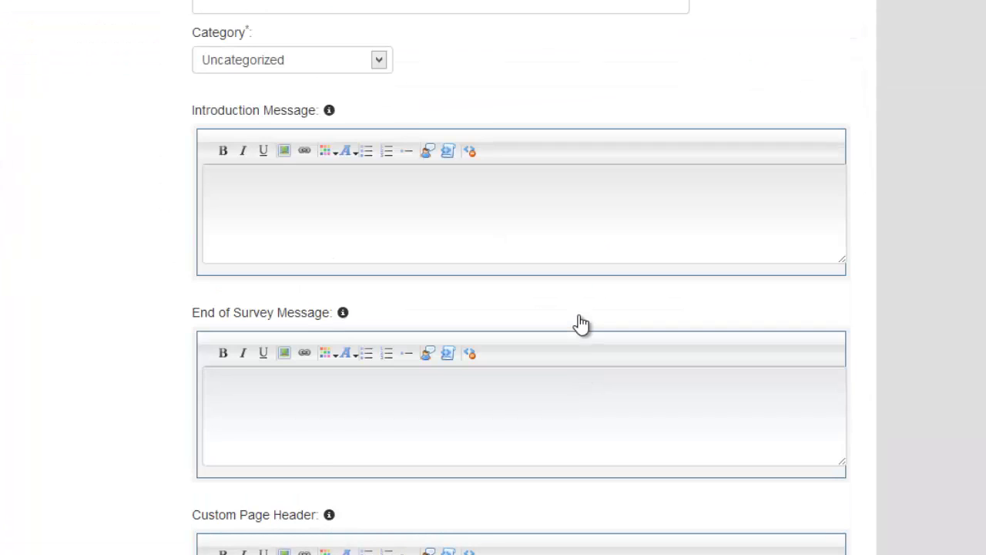
{"action": "scroll", "coordinate": [580, 324], "scroll_direction": "up", "scroll_amount": 4}
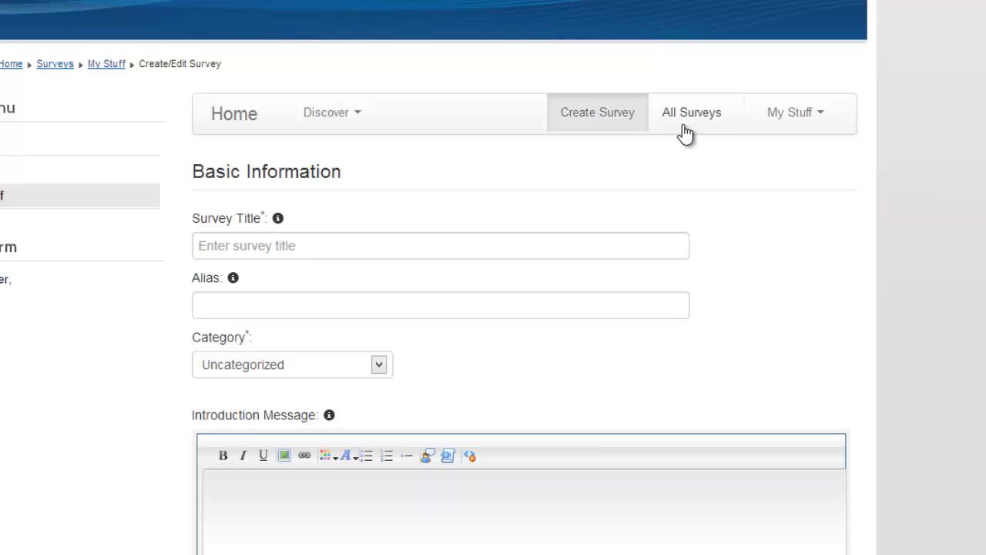
{"action": "left_click", "coordinate": [249, 126]}
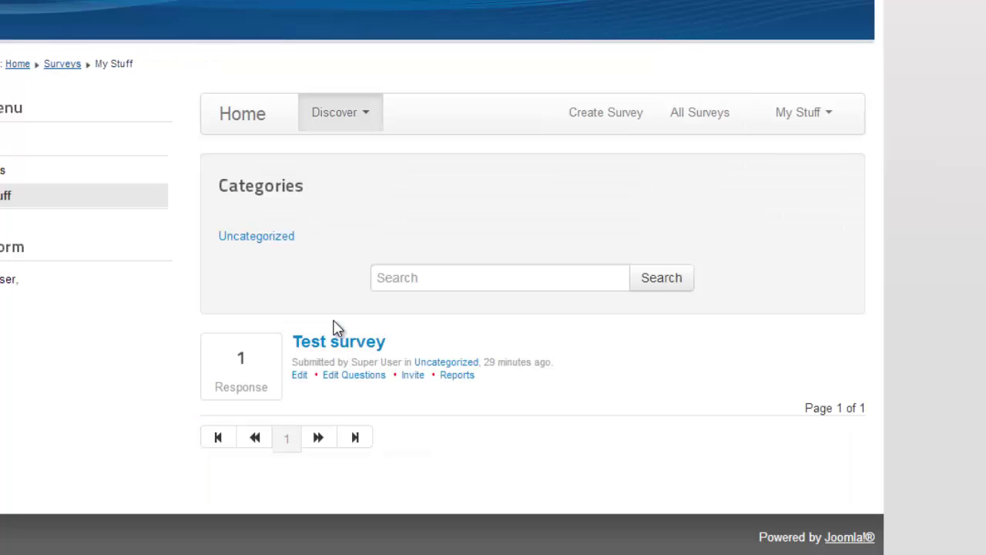